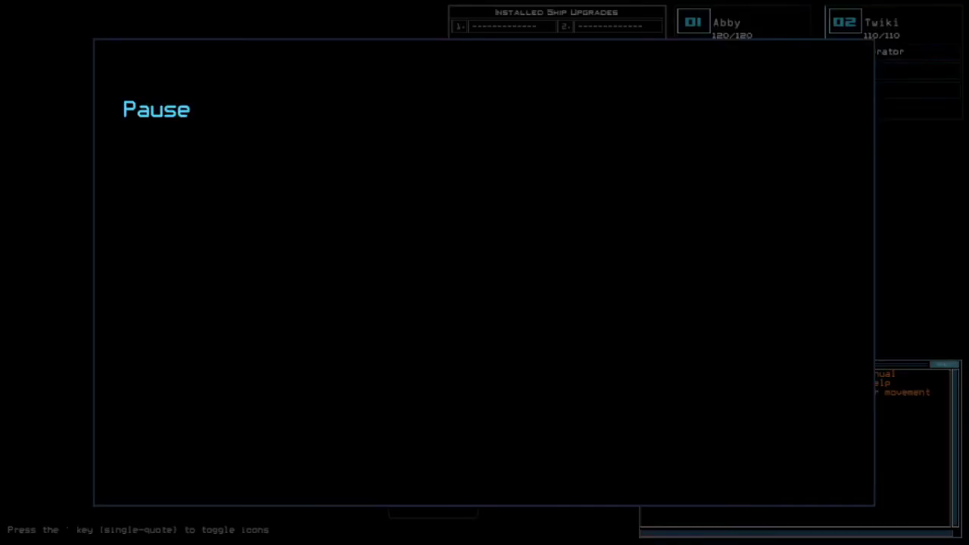
Set Far View to Simple, Quality to Medium and Clutter to Few, then resume play.
key(o)
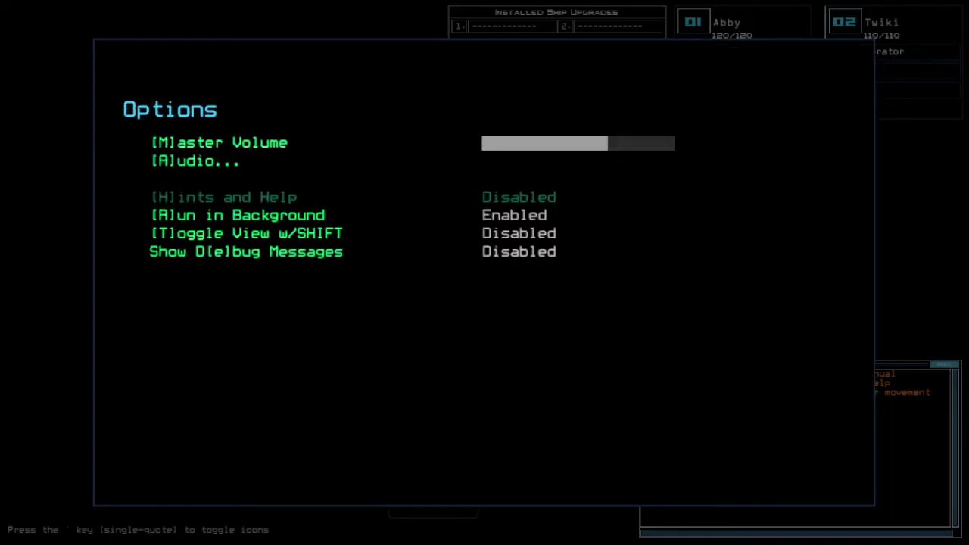
key(g)
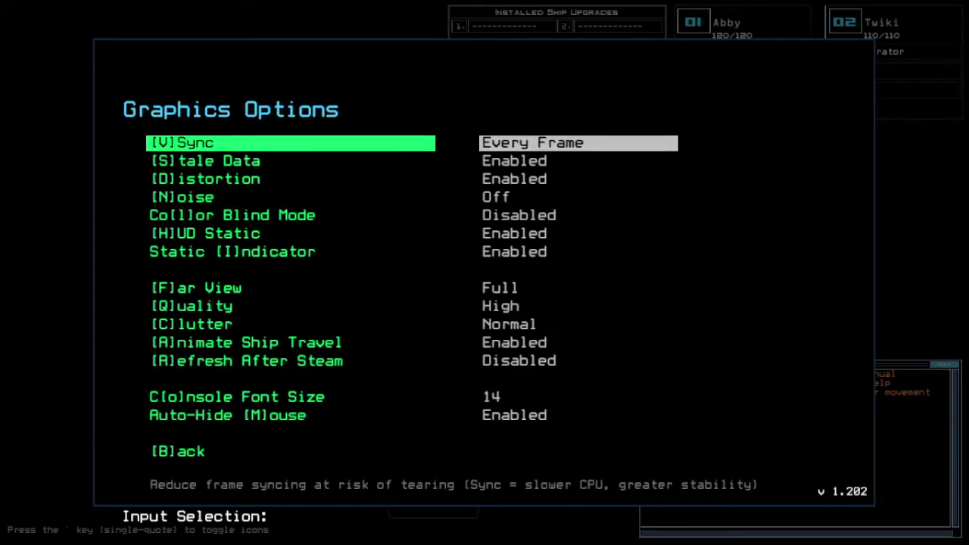
key(f)
key(q)
key(c)
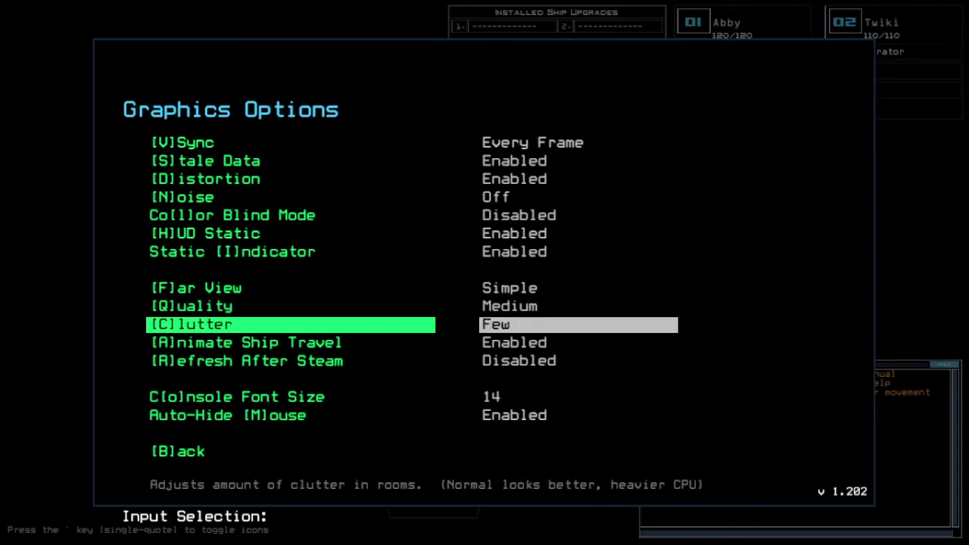
key(b)
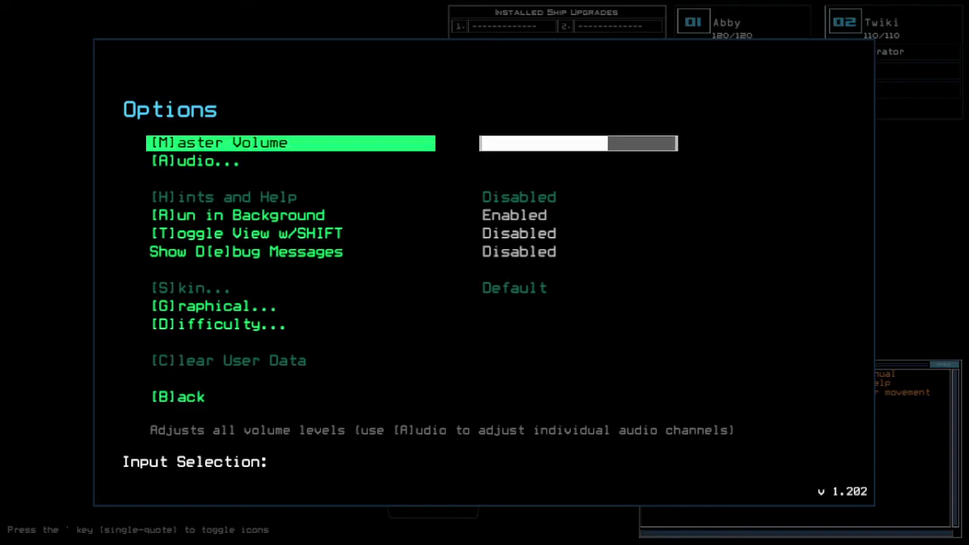
key(b)
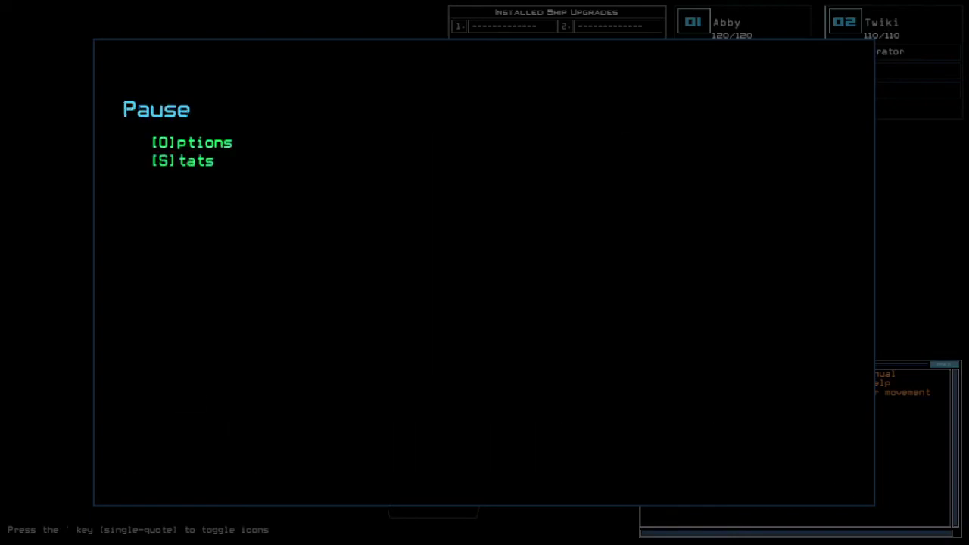
key(b)
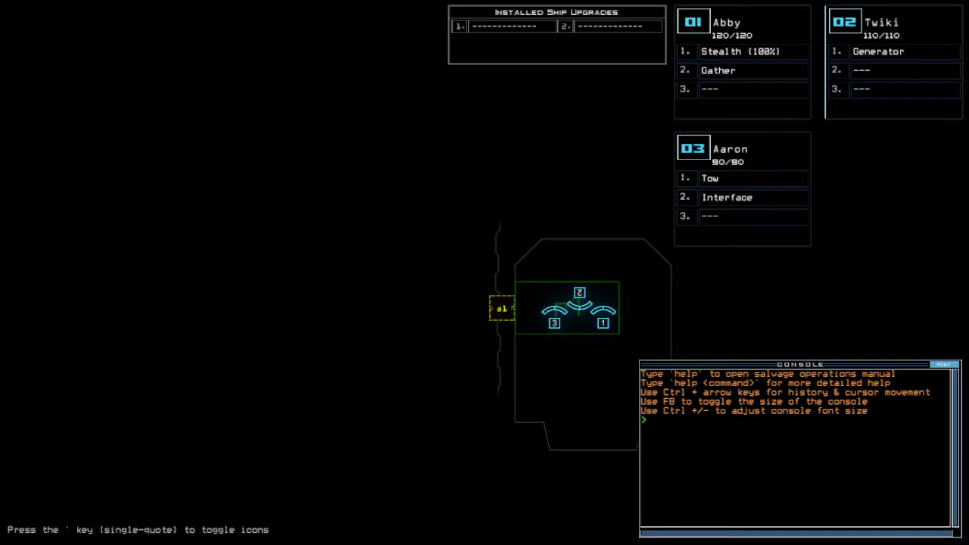
text(alias)
Edit the go alias to 'navigate 1 2 a1', dropping drone 3, and save it.
key(Return)
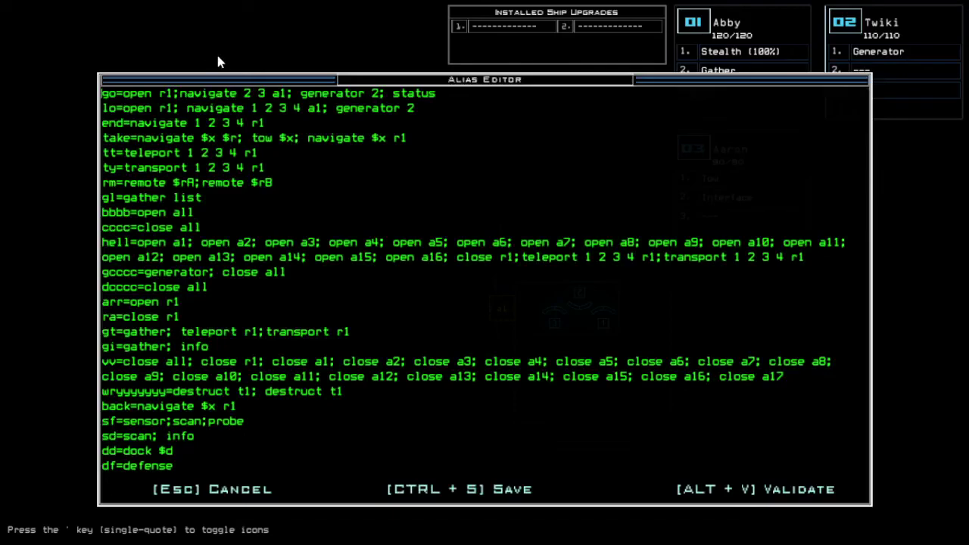
click(265, 93)
key(BackSpace)
key(BackSpace)
key(BackSpace)
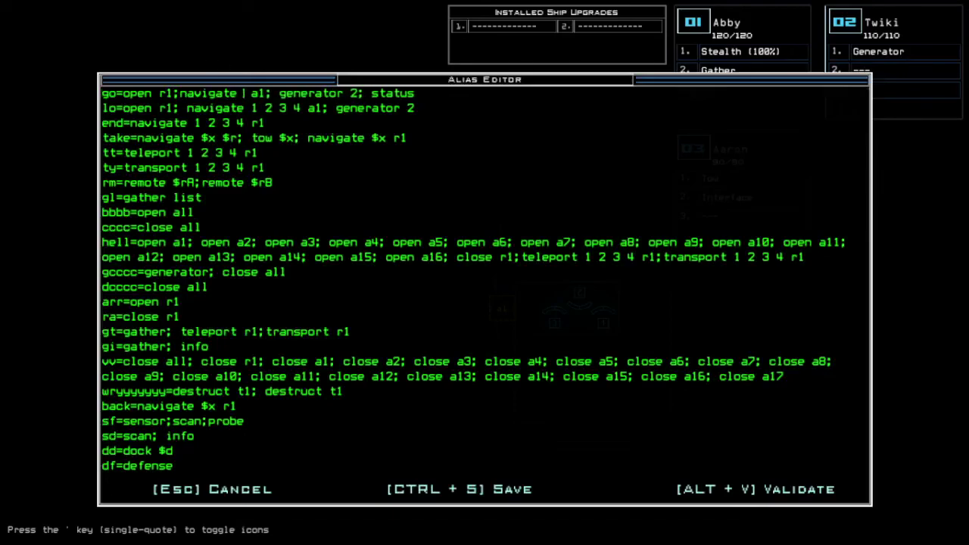
text(1 2)
key(ctrl+s)
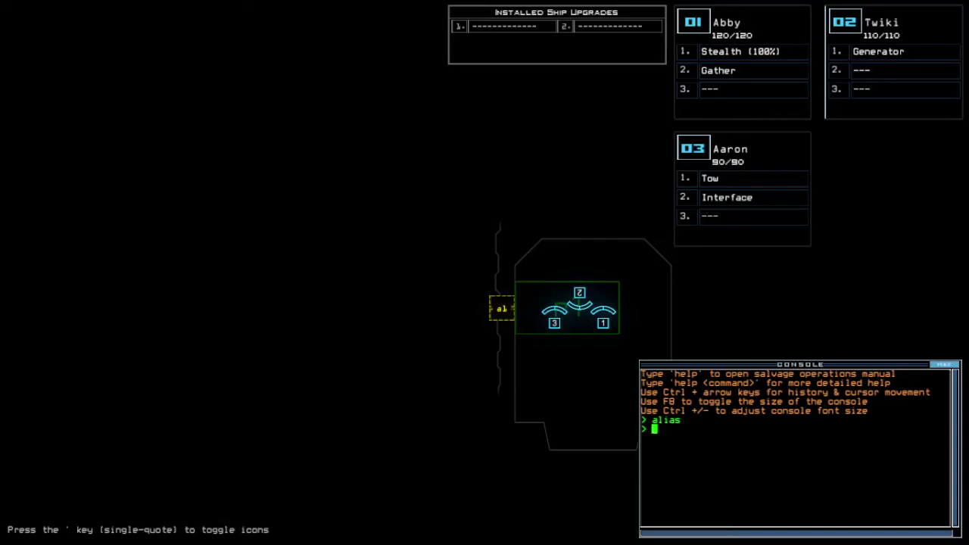
text(status)
Check the derelict's status and swap the Interface module onto Abby.
key(Return)
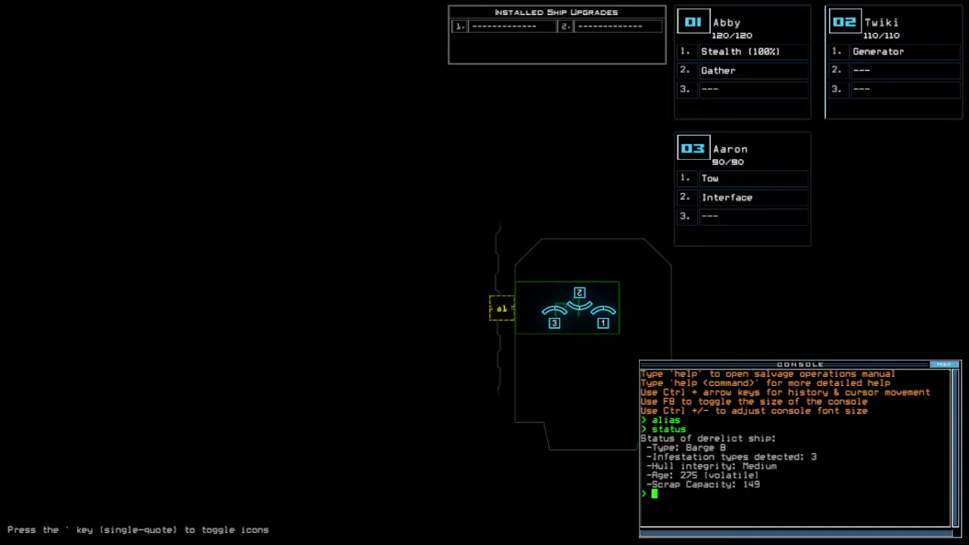
key(Tab)
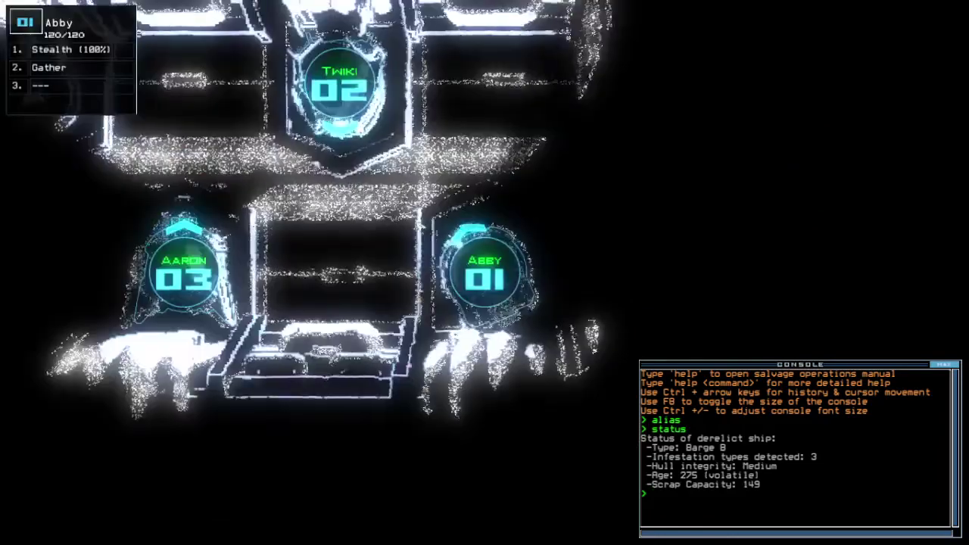
text(swap)
key(Return)
key(Right)
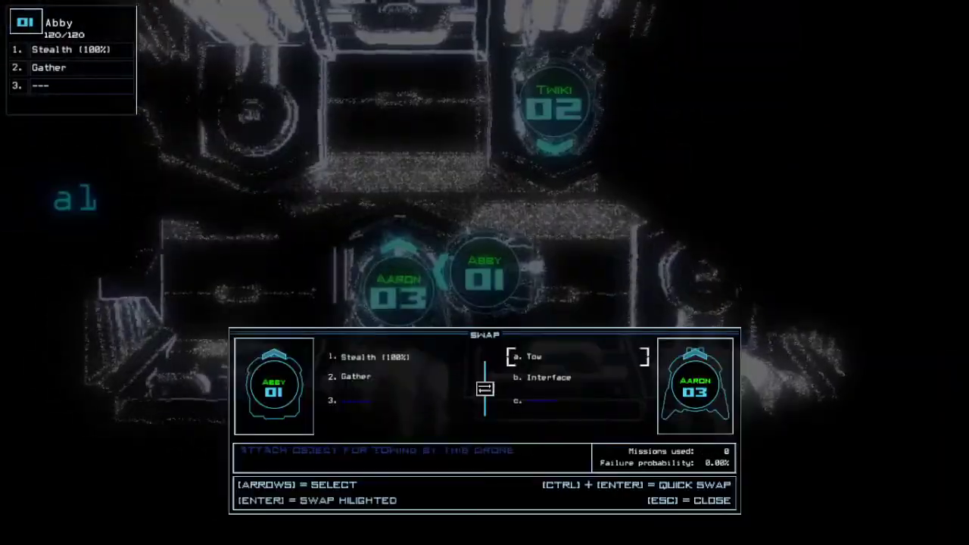
key(Return)
key(Escape)
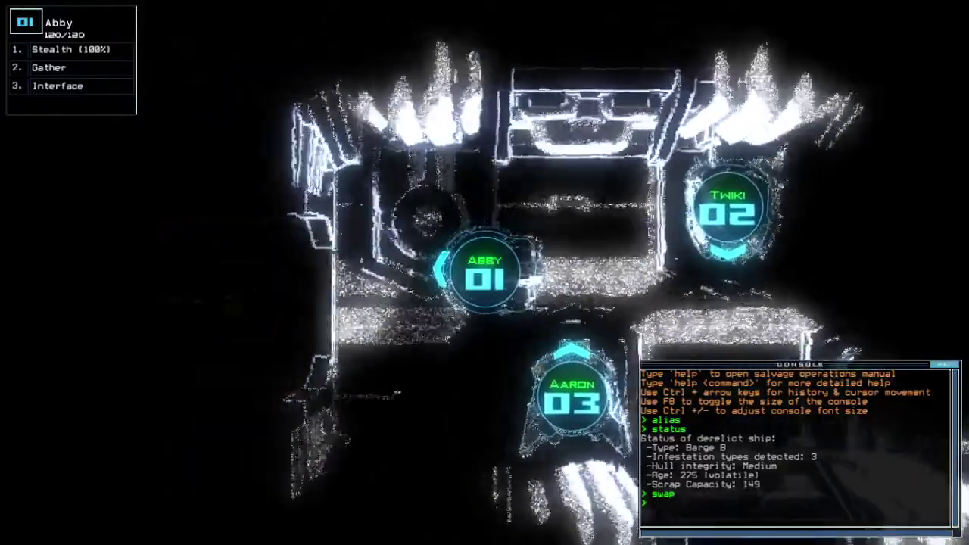
text(2swap)
Swap the Tow module onto Twiki.
key(Return)
key(Return)
key(Escape)
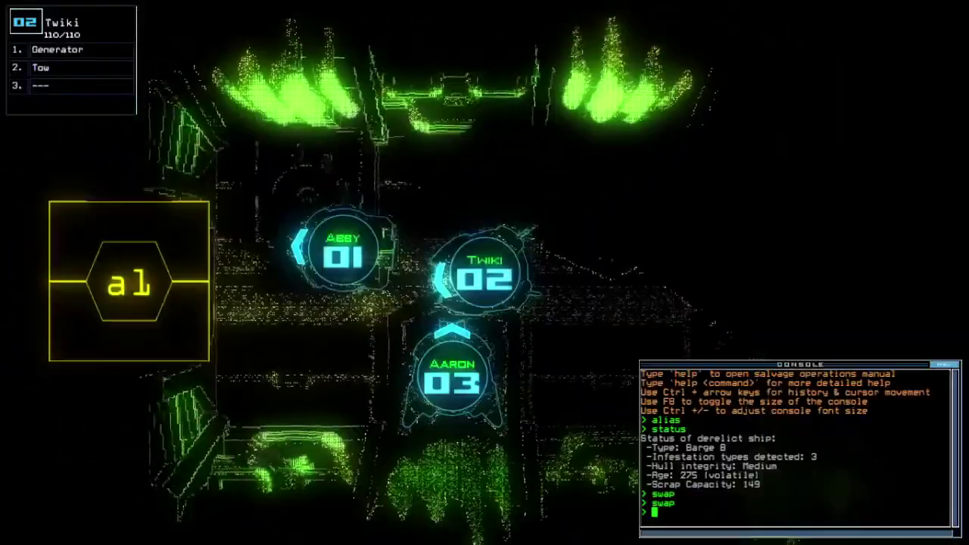
text(1go)
key(Return)
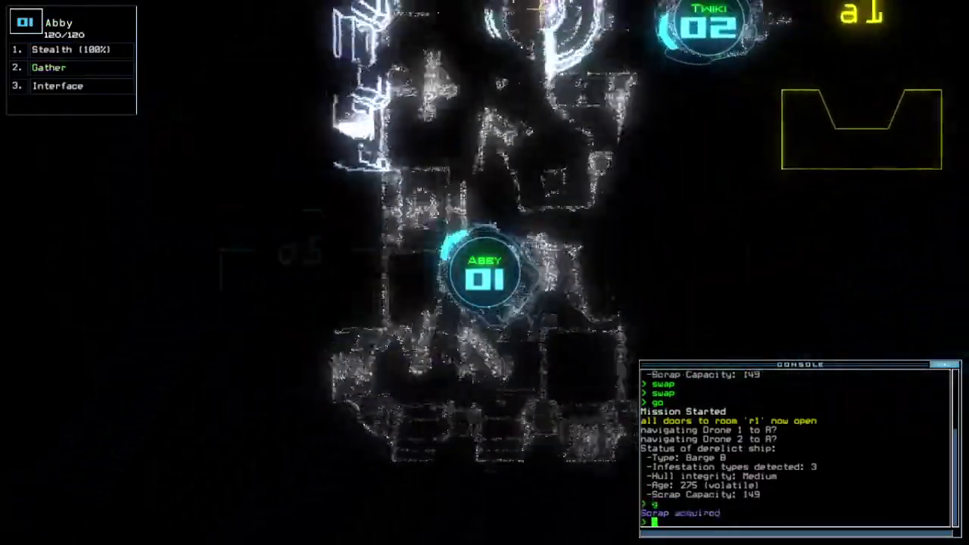
Gather scrap, power the generator, and open door d5 with Abby's stealth on.
key(Return)
key(space)
key(space)
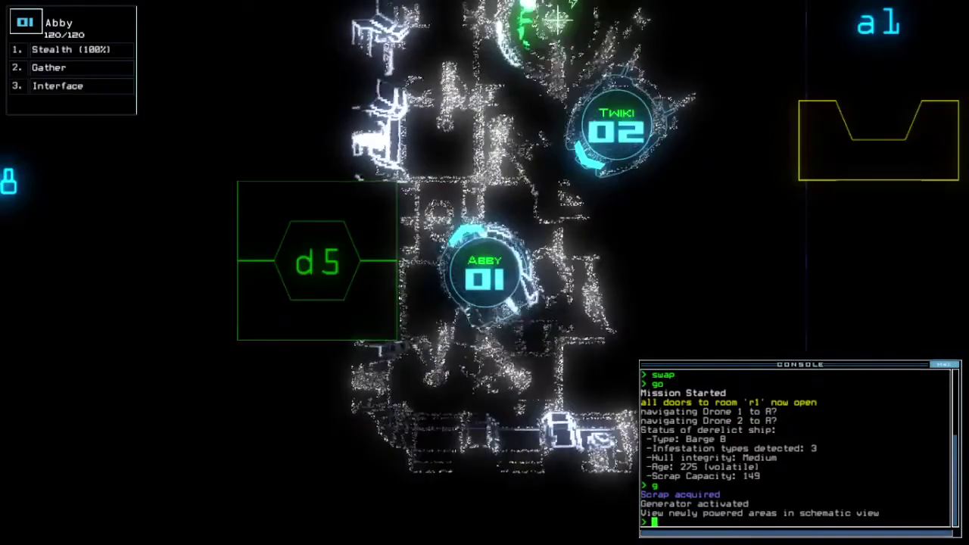
text(d5)
key(Return)
text(st)
key(Return)
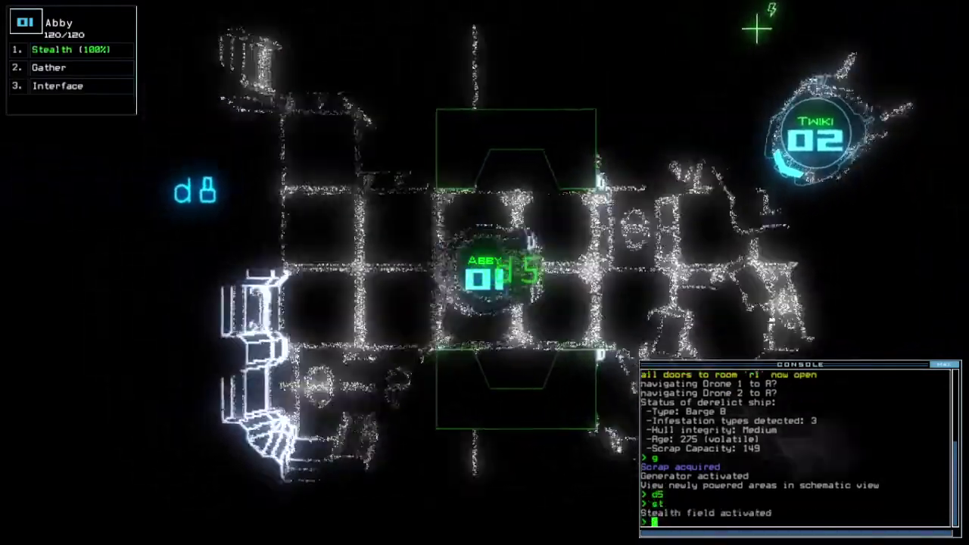
text(d5)
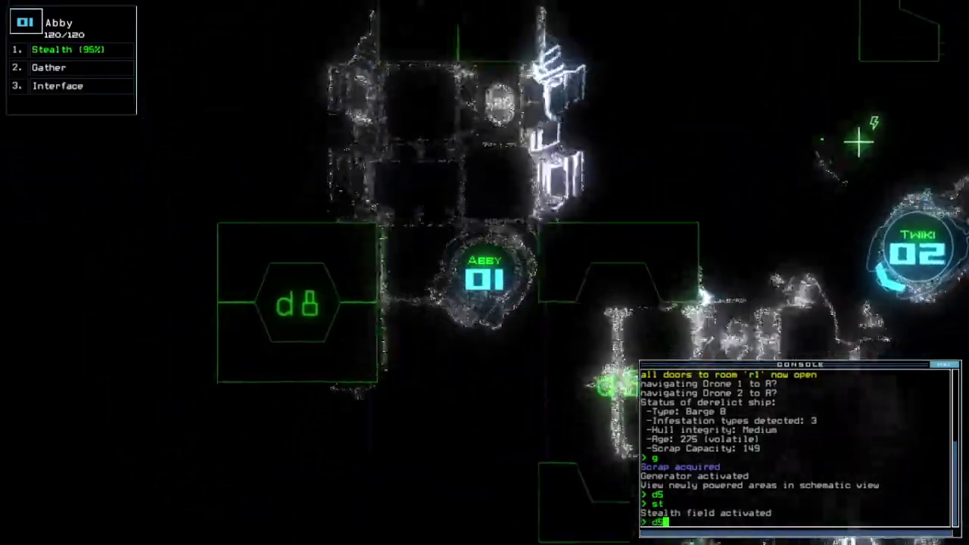
key(Return)
text(d8)
Open doors d8 and d23, then close the blocked door d8.
key(Return)
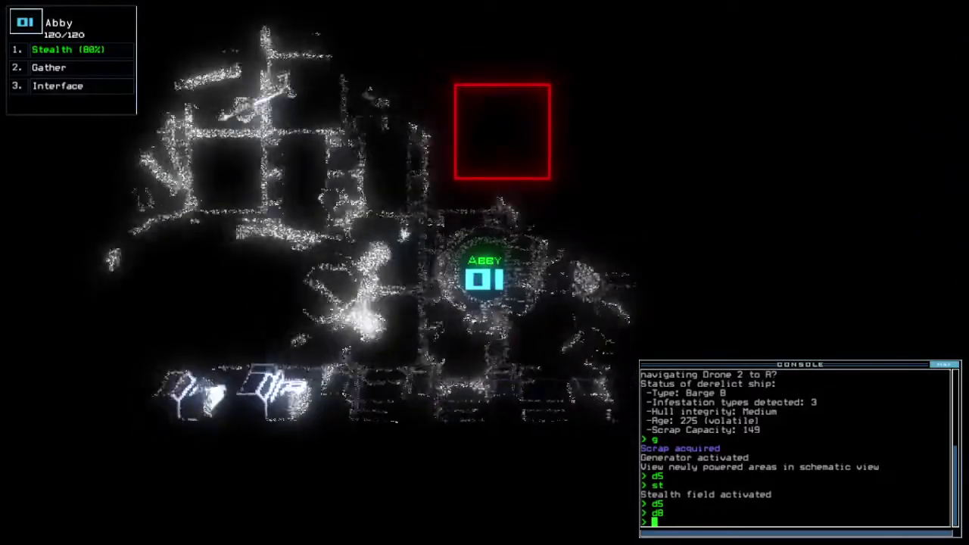
text(c)
key(Return)
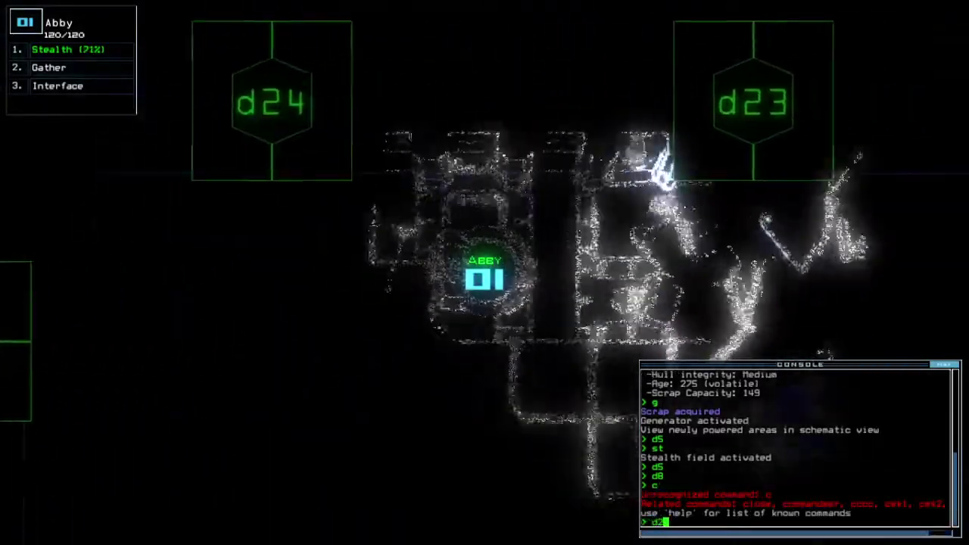
text(d23)
key(Return)
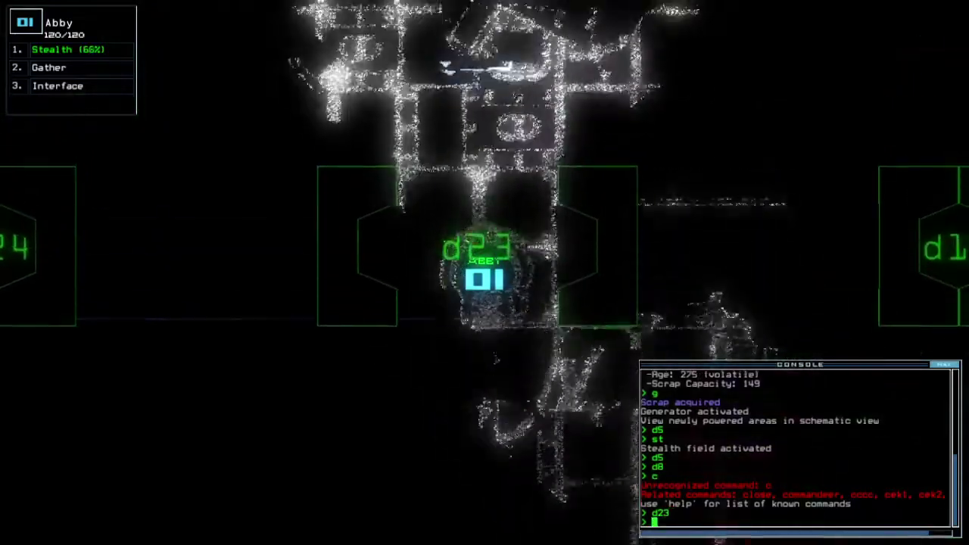
key(Tab)
key(Tab)
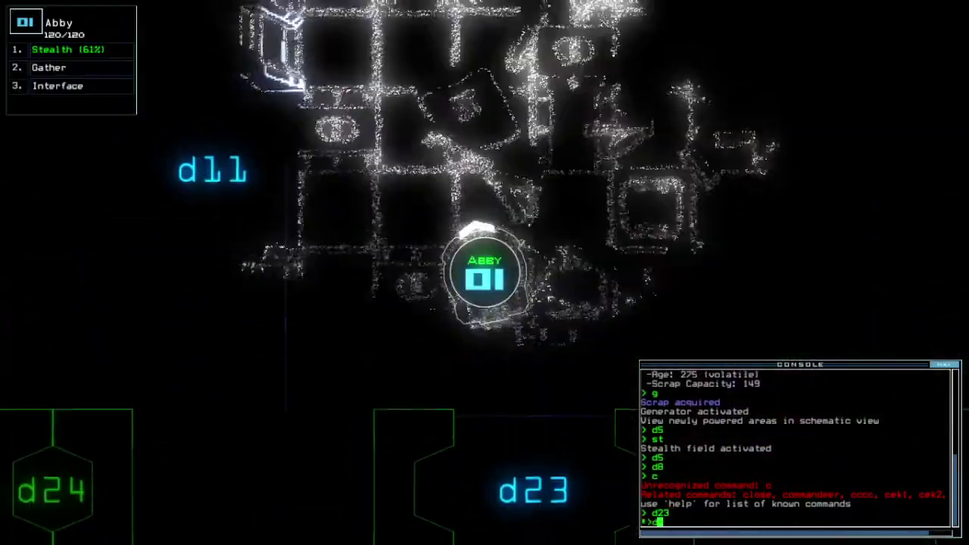
text(d8)
key(Return)
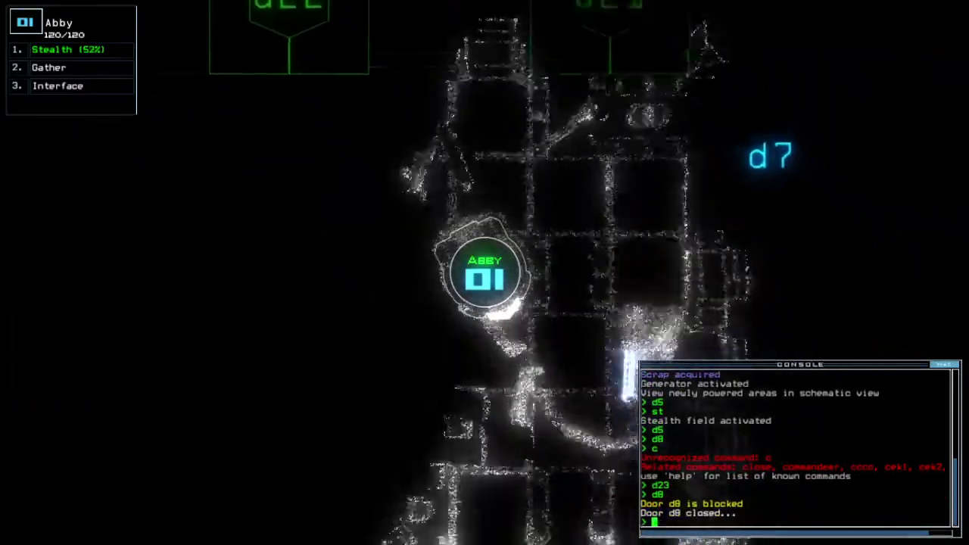
Steer Abby through d23 into r5 and turn her stealth off.
key(Up)
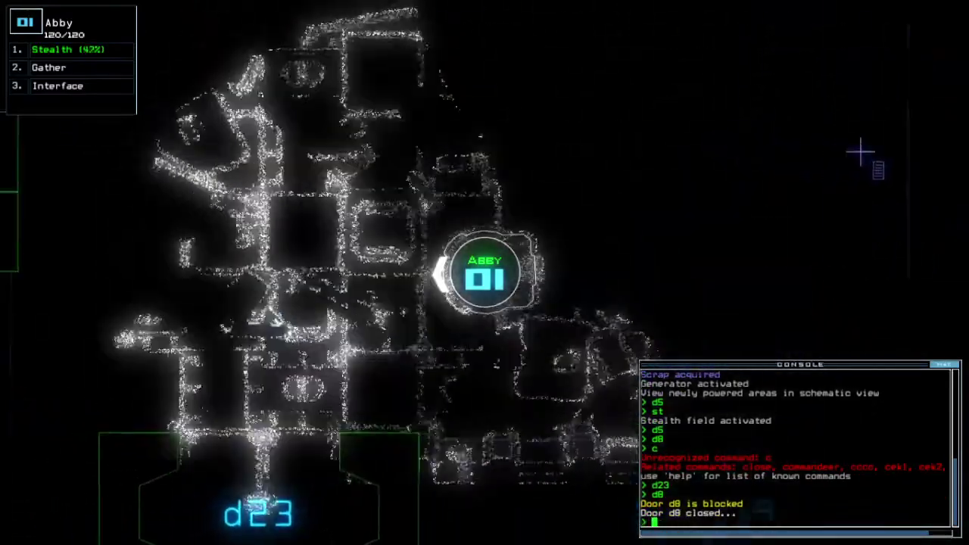
key(Up)
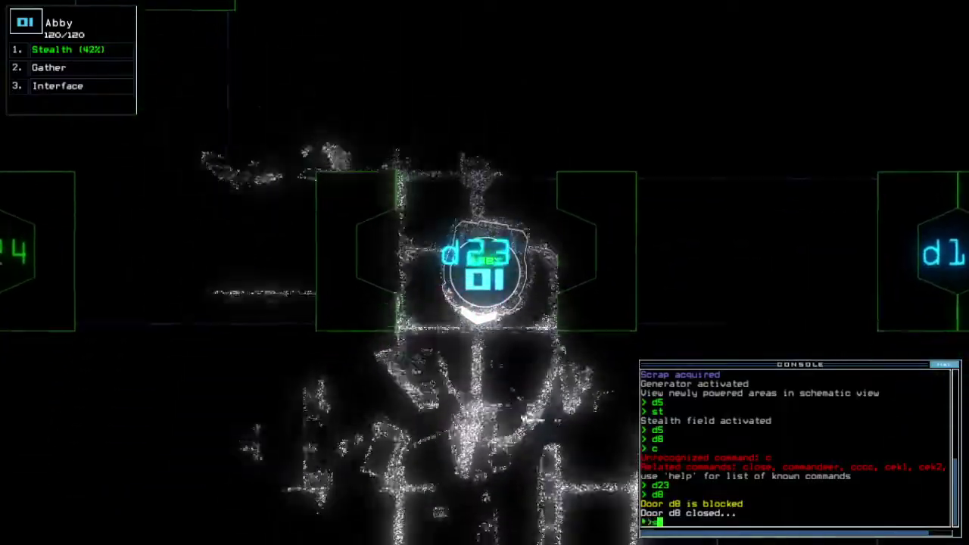
text(gt)
key(Return)
key(Up)
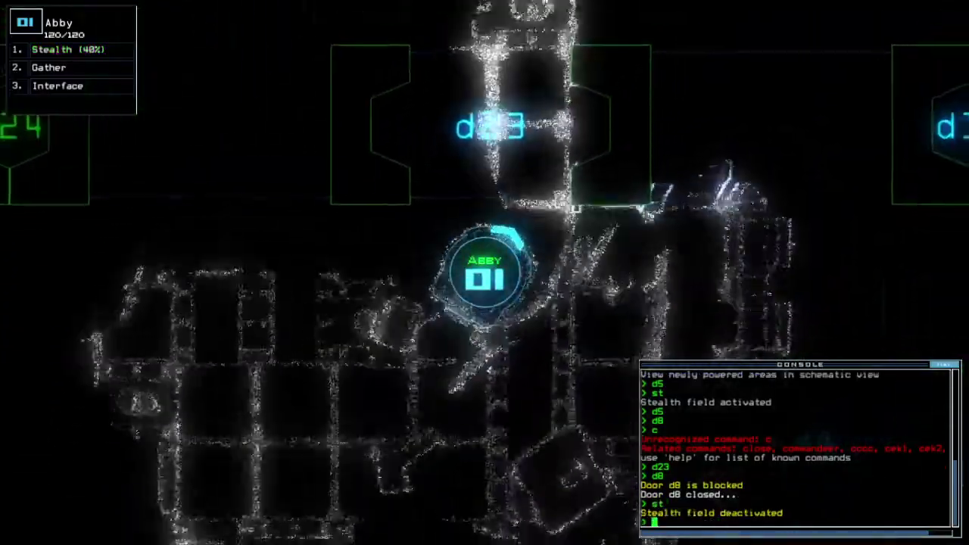
text(d23)
Operate door d23 and the doors to room r5 from the schematic map.
key(Return)
key(space)
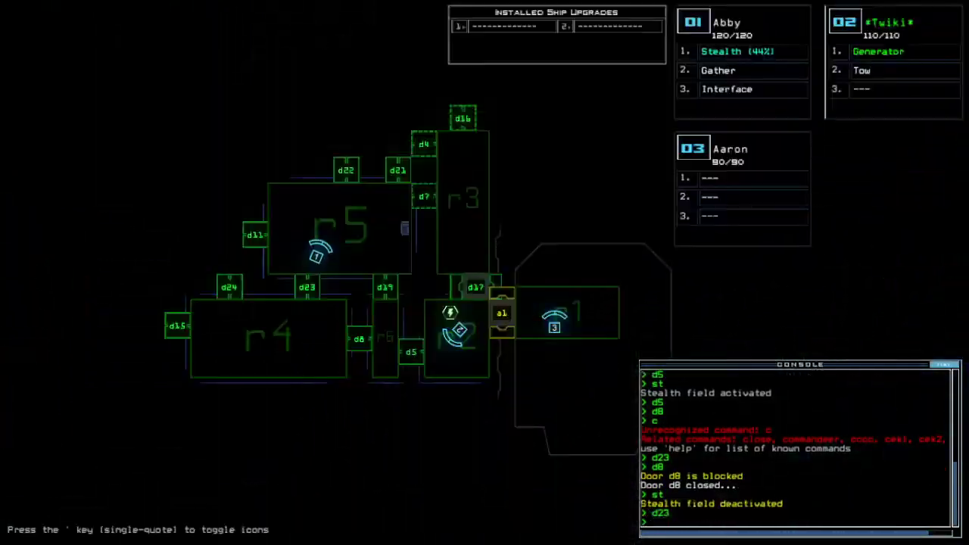
text(f r6)
key(Return)
key(space)
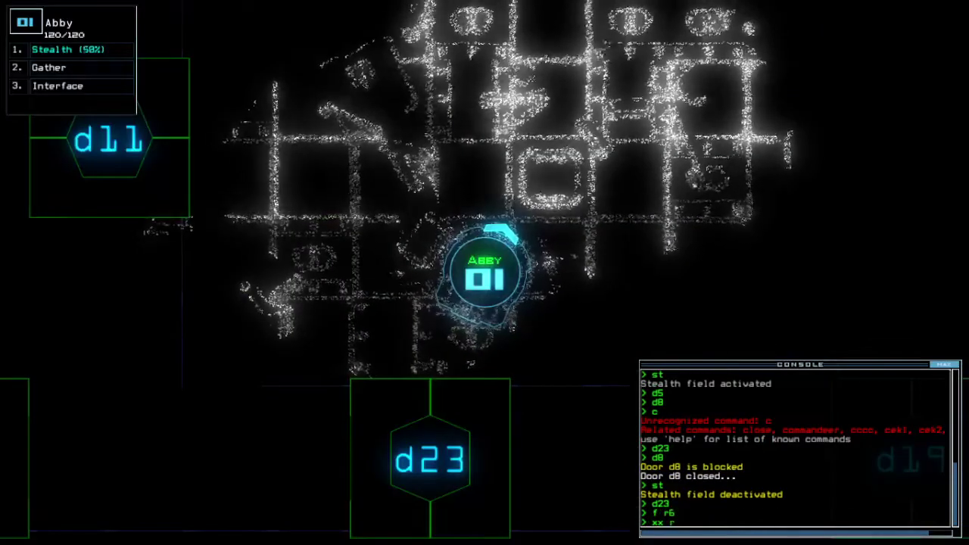
text(xx r5)
key(Return)
key(space)
key(space)
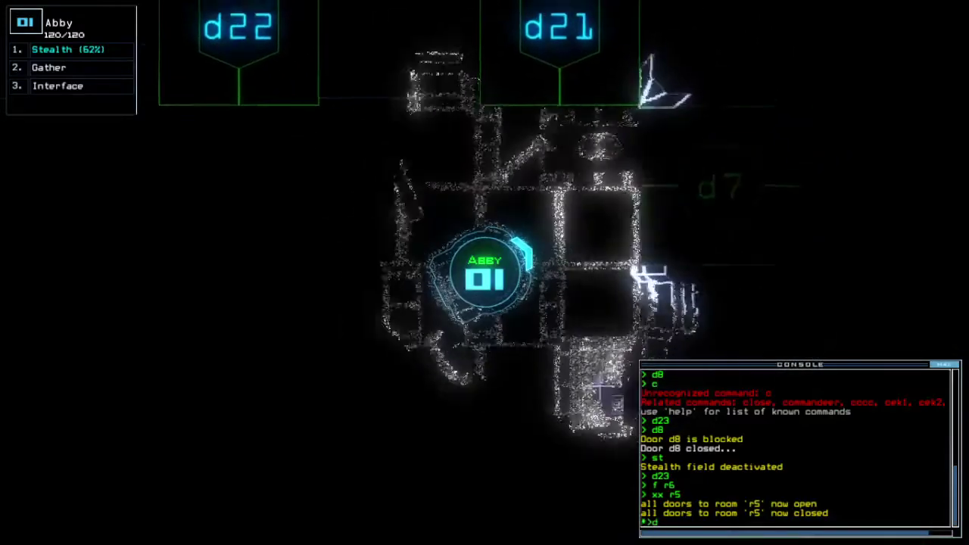
text(d7)
Operate door d7 and use Abby's Interface to survey the ship's rooms.
key(Return)
text(interface)
key(Return)
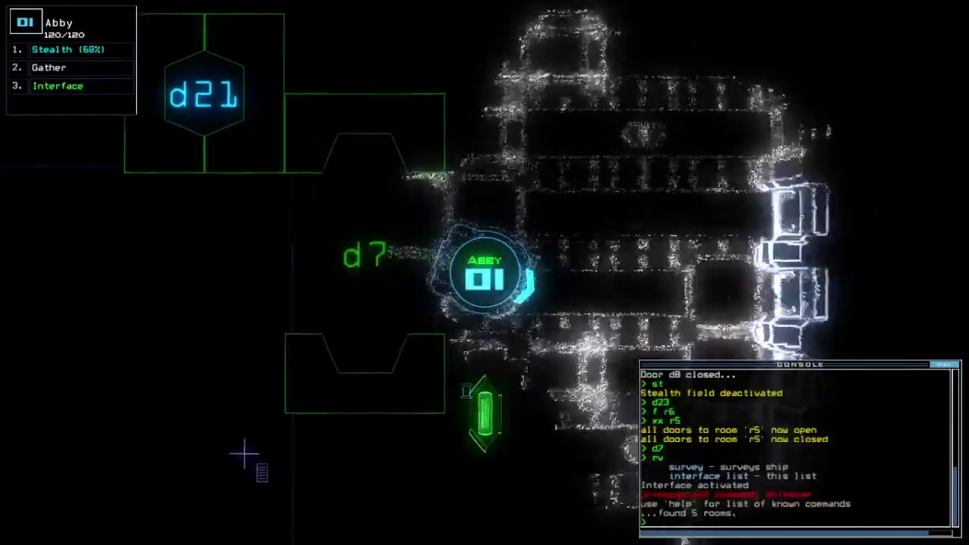
key(space)
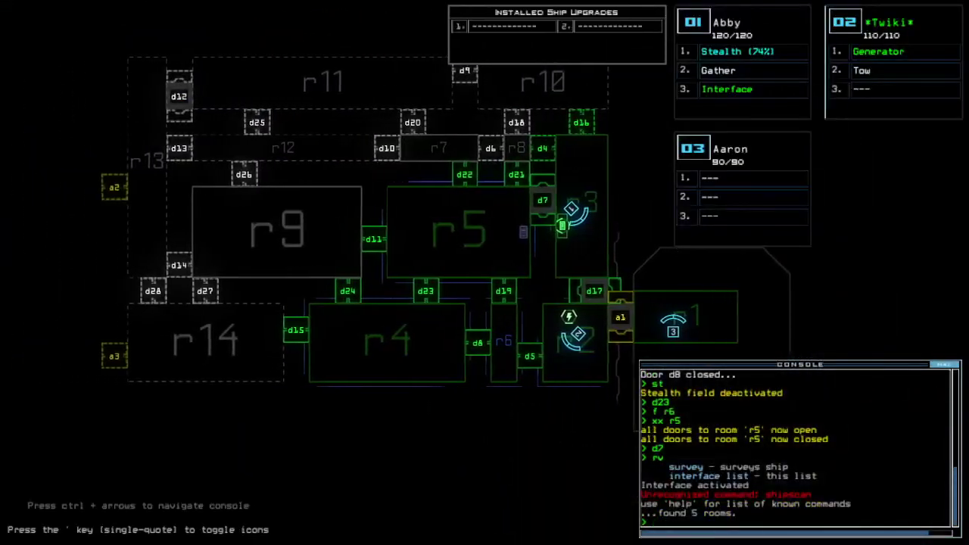
text(d8df)
key(Return)
key(space)
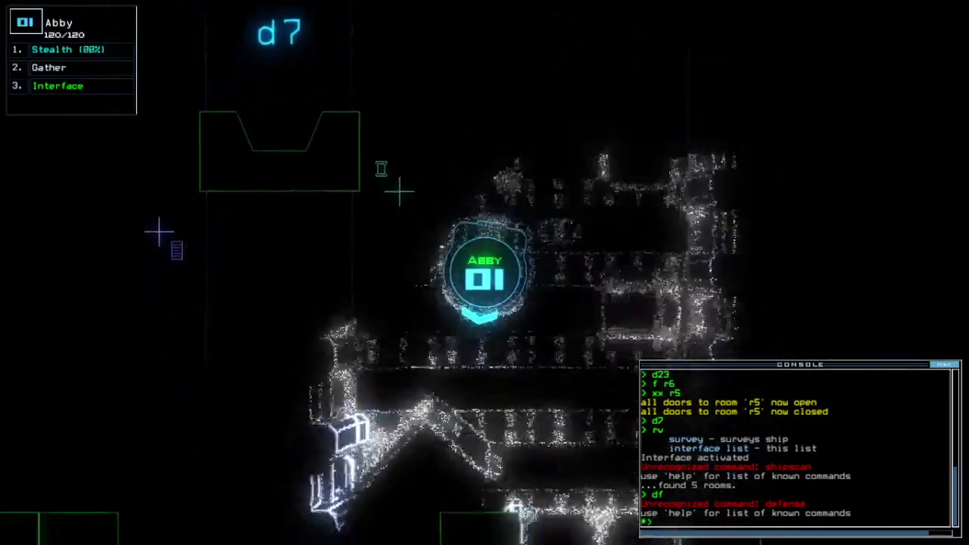
Disable Interface, toggle d7, stealth through d16, and gather fuel.
key(space)
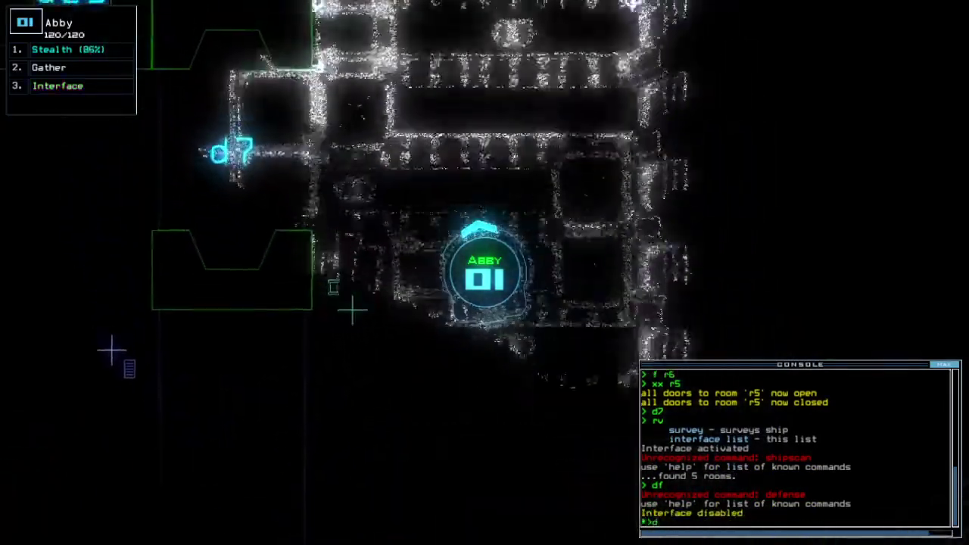
text(d7)
key(Return)
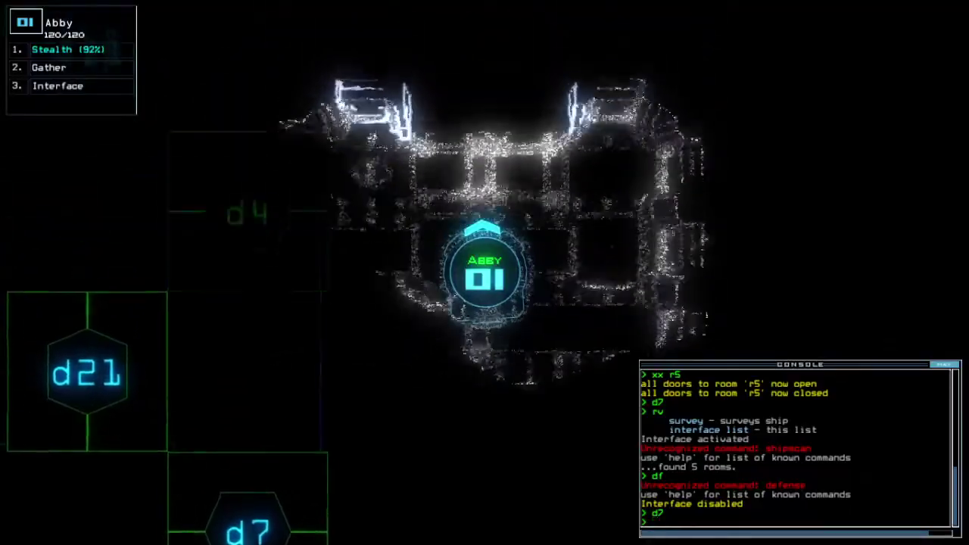
text(st:d16)
key(Return)
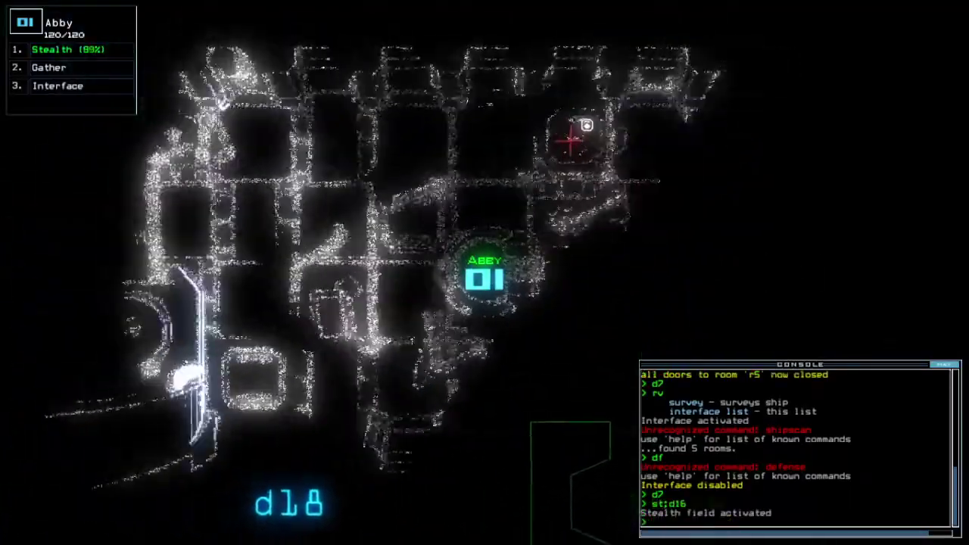
text(g)
key(Return)
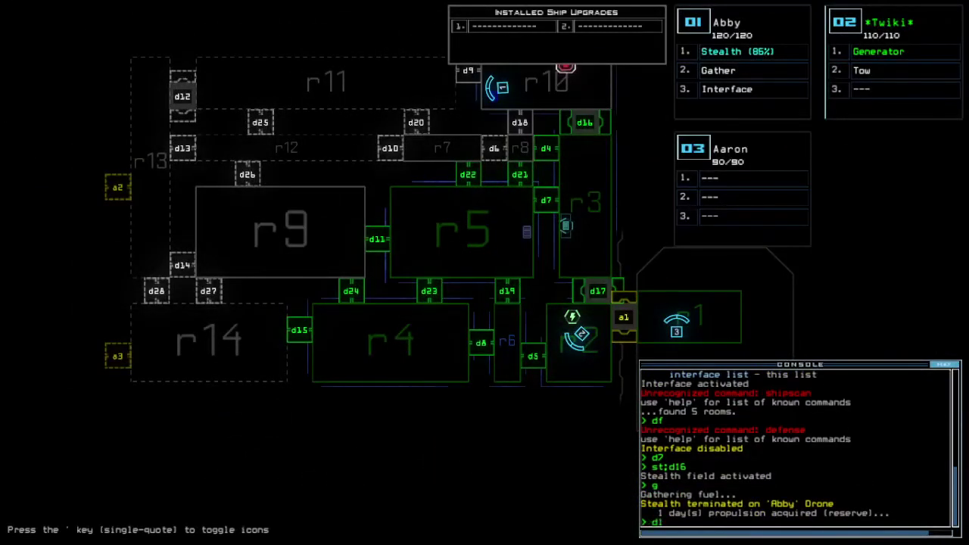
text(d17)
Check mission time, then open d16 and d4 with Abby under stealth.
key(Return)
key(Tab)
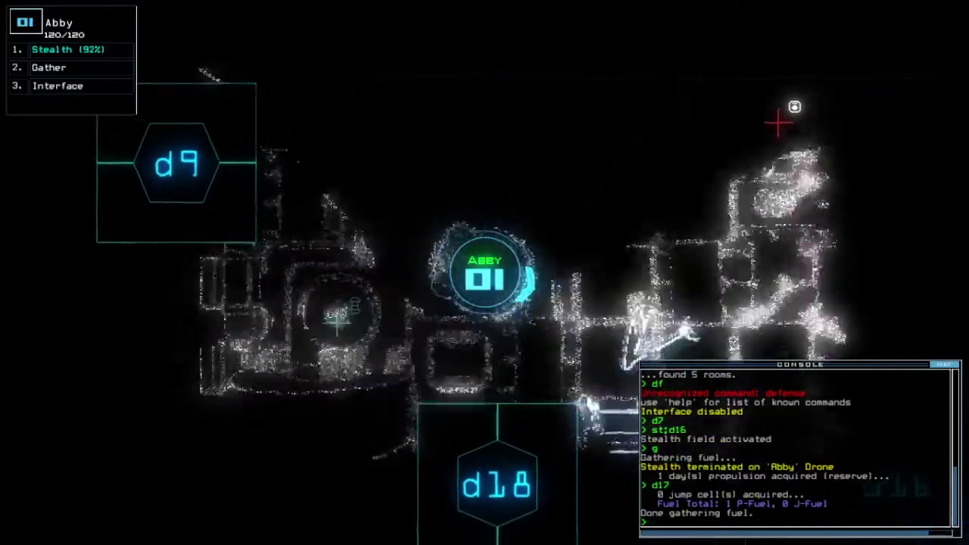
text(tm)
key(Return)
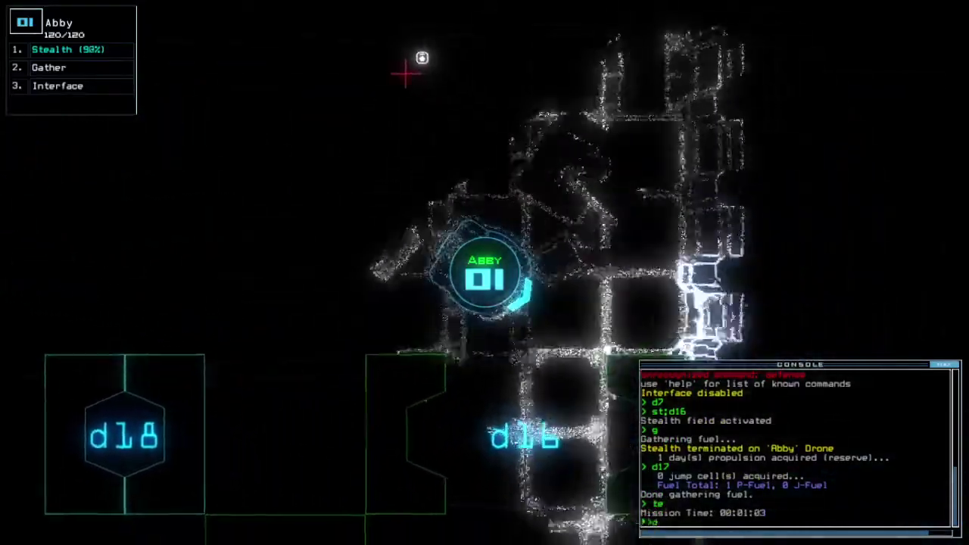
text(d16;st;d4)
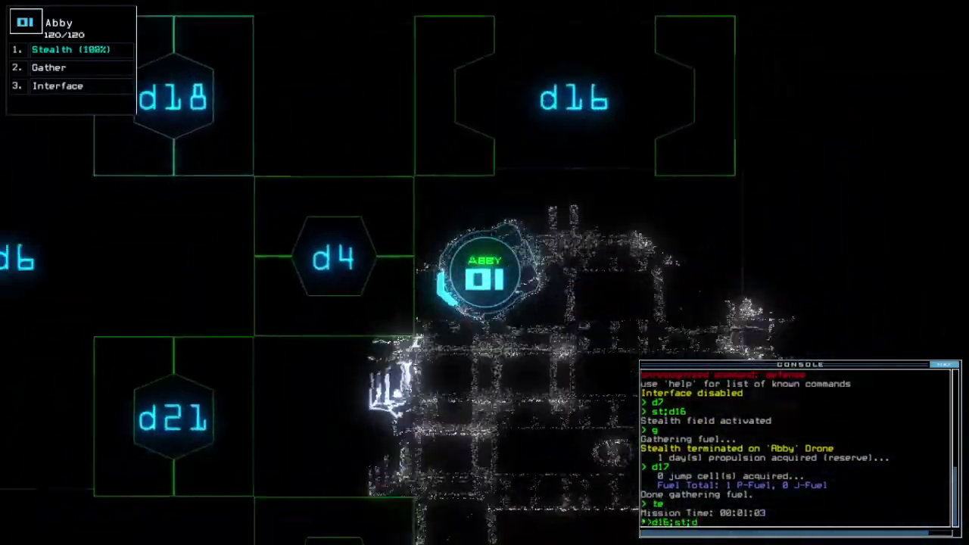
key(Return)
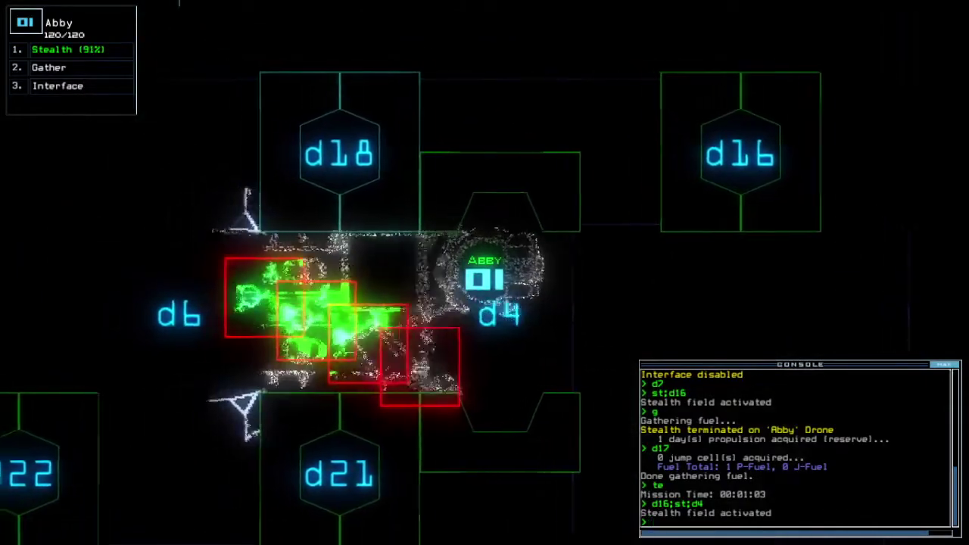
key(Tab)
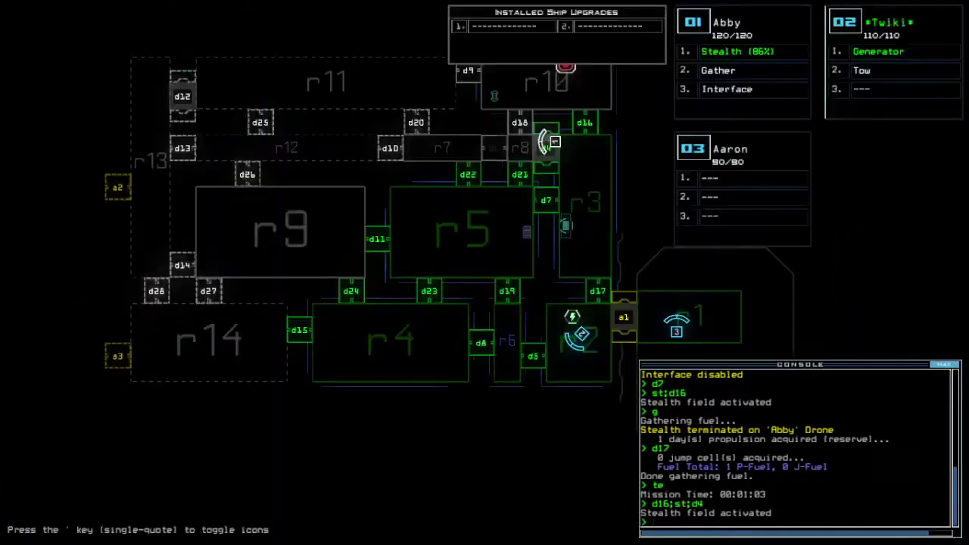
key(Tab)
text(d4)
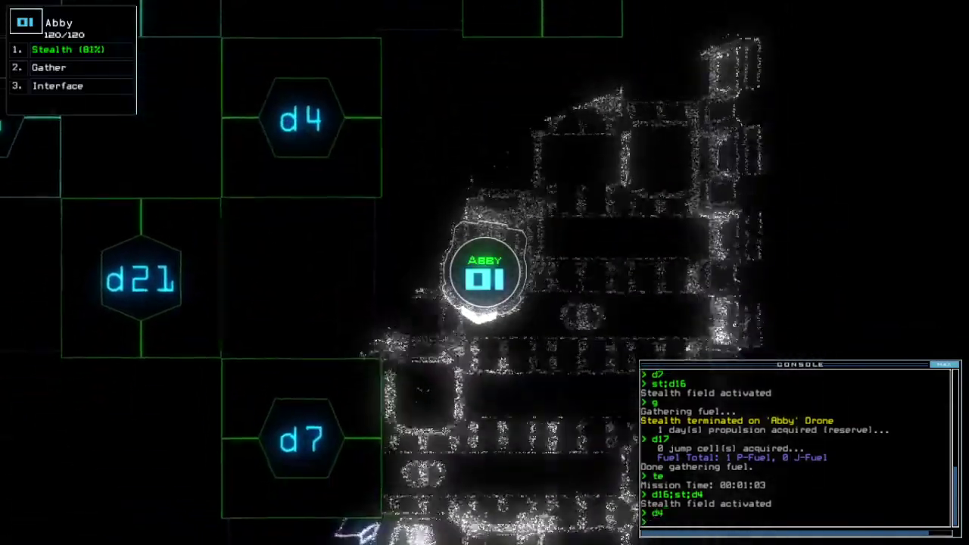
text(d7)
Toggle doors d7 and d22, then turn Abby's stealth off.
key(Return)
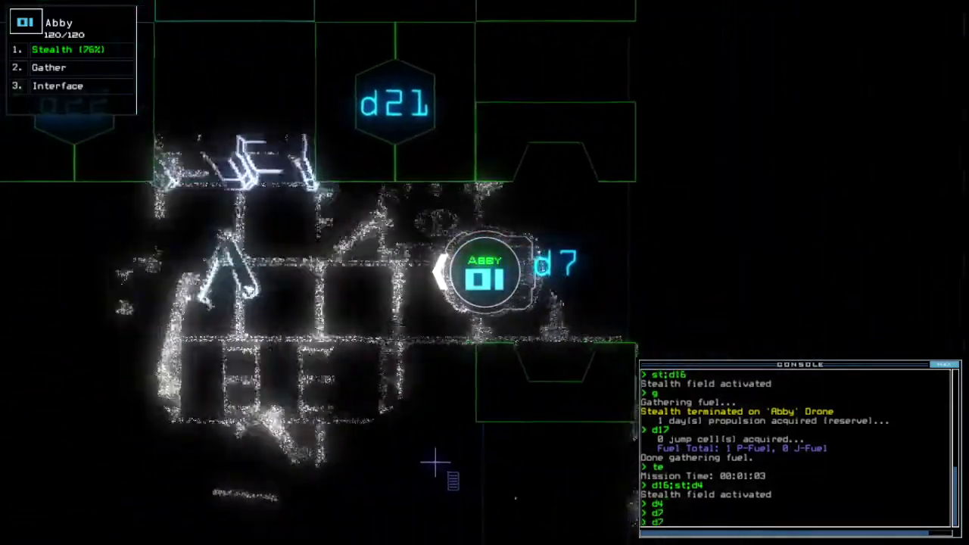
key(Return)
text(22)
key(Return)
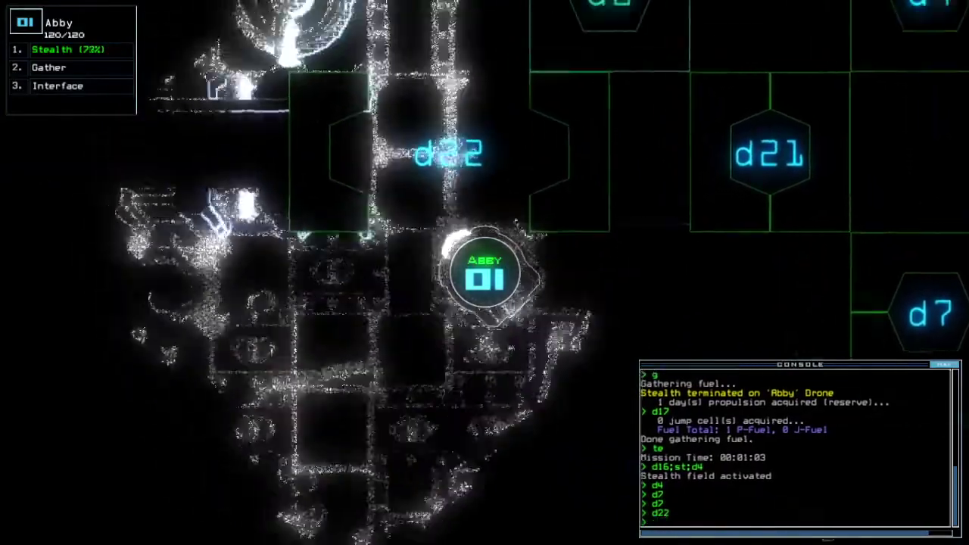
key(Escape)
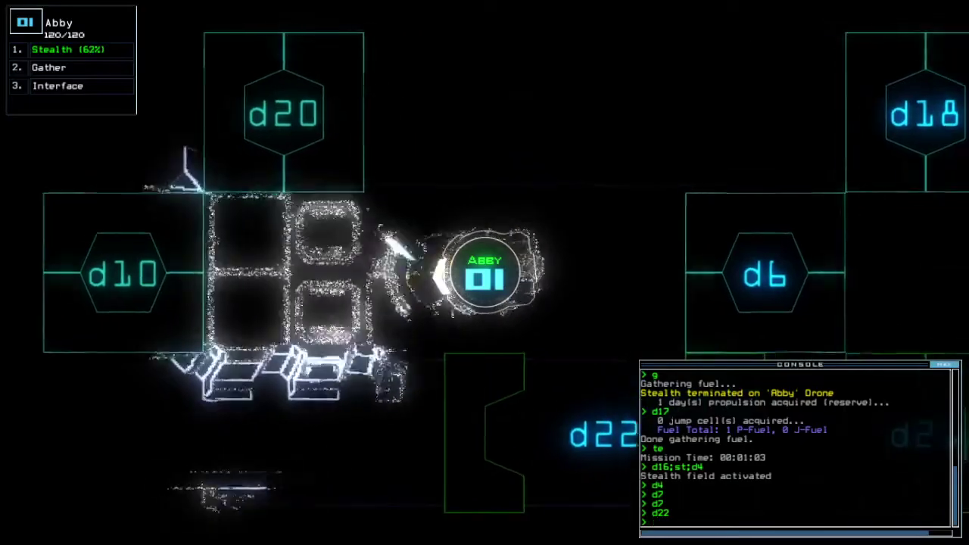
text(st)
key(Return)
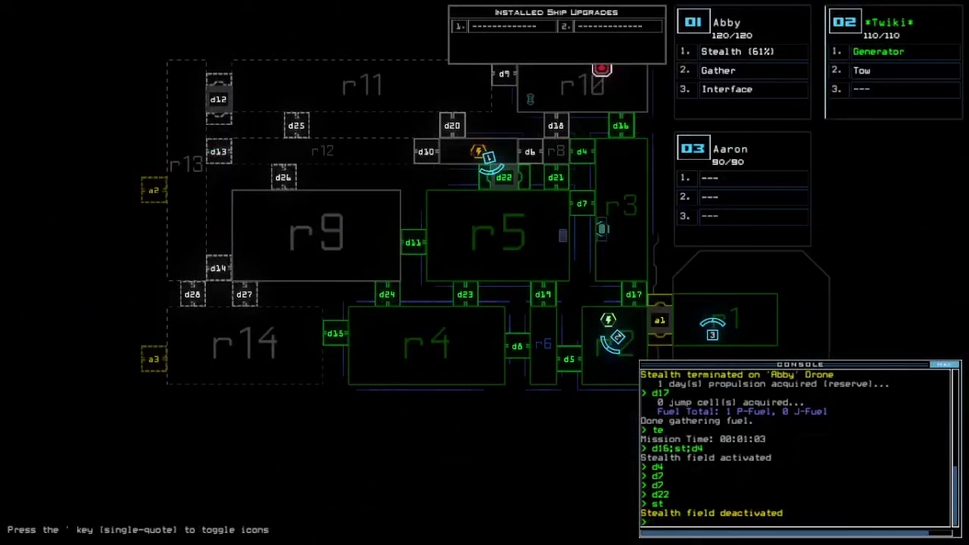
key(1)
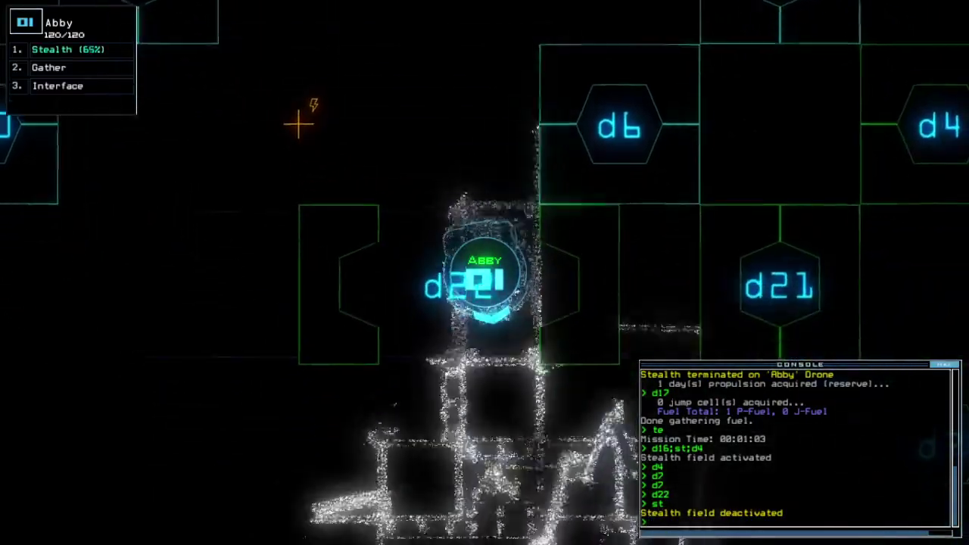
text(d22st;)
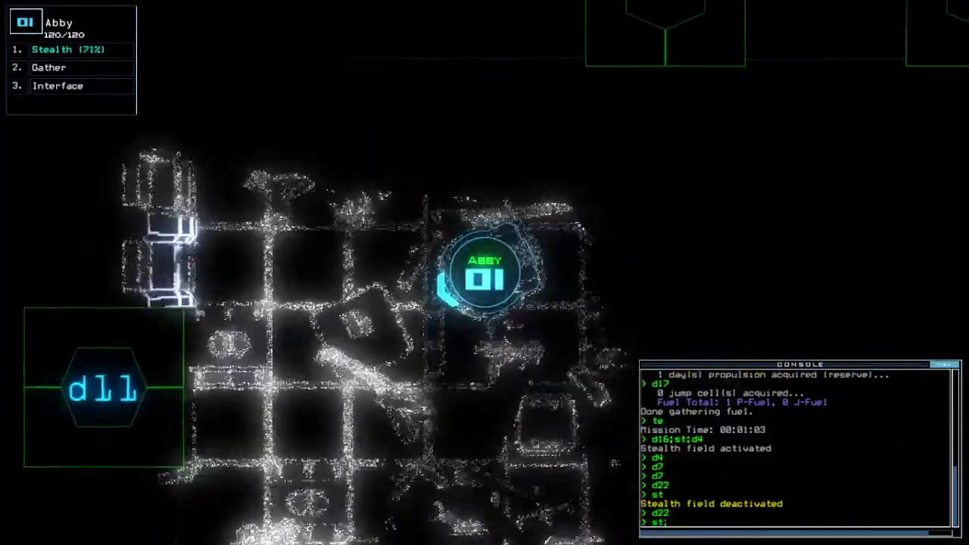
text(d)
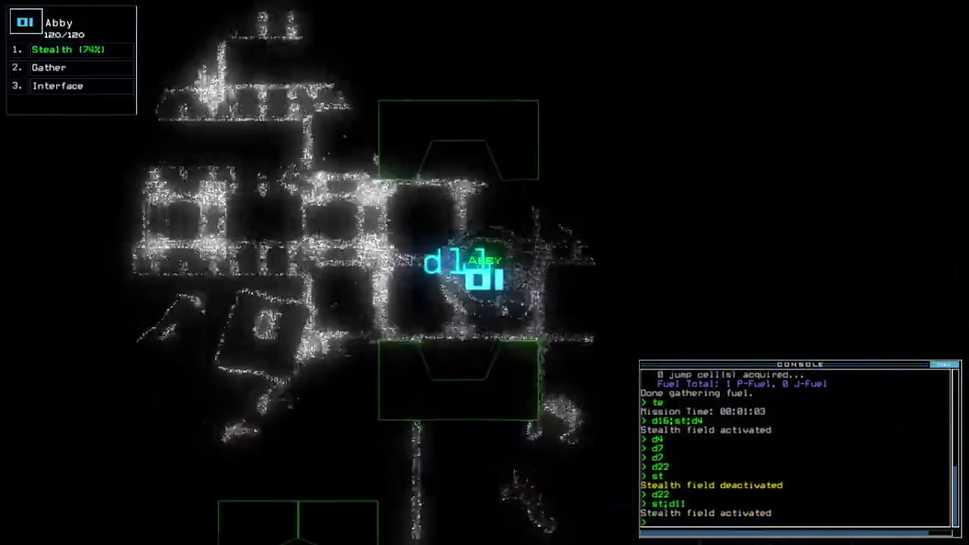
text(11)
Sneak Abby through d11 into r9 and collect its two scrap.
key(Return)
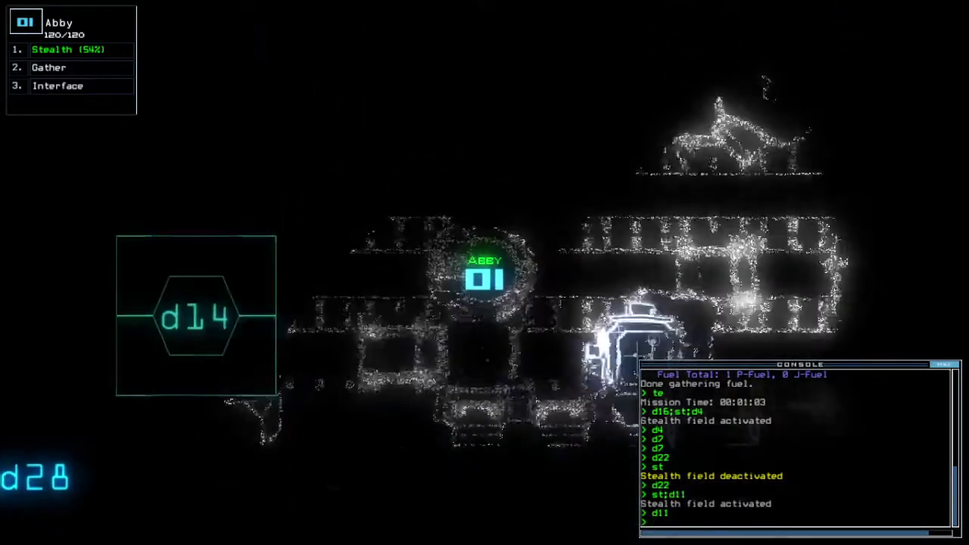
key(space)
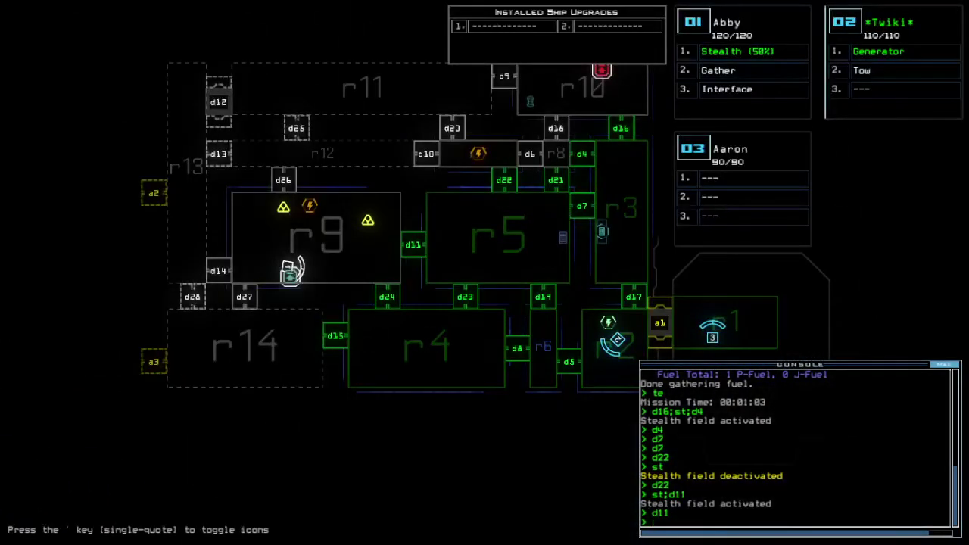
key(space)
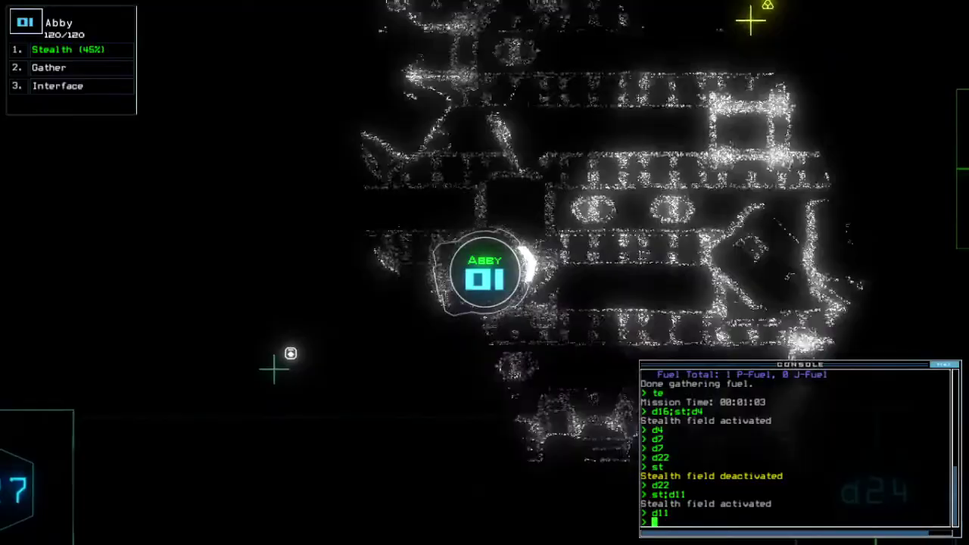
text(g)
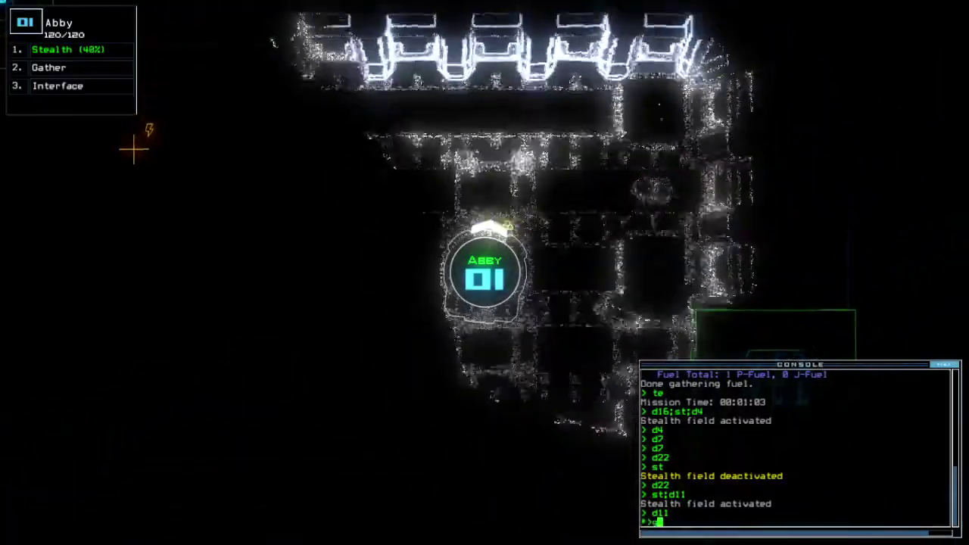
key(Return)
key(space)
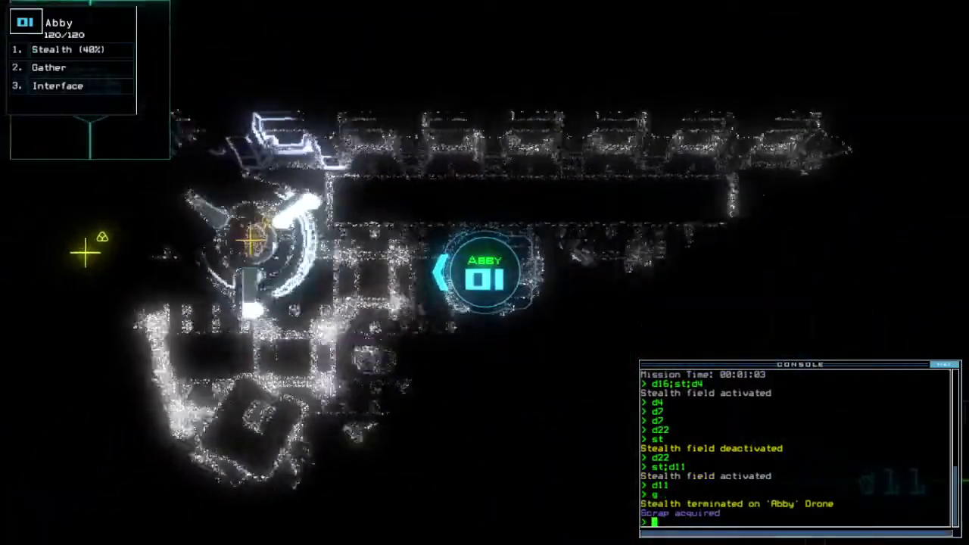
text(l)
key(Return)
text(g)
key(Return)
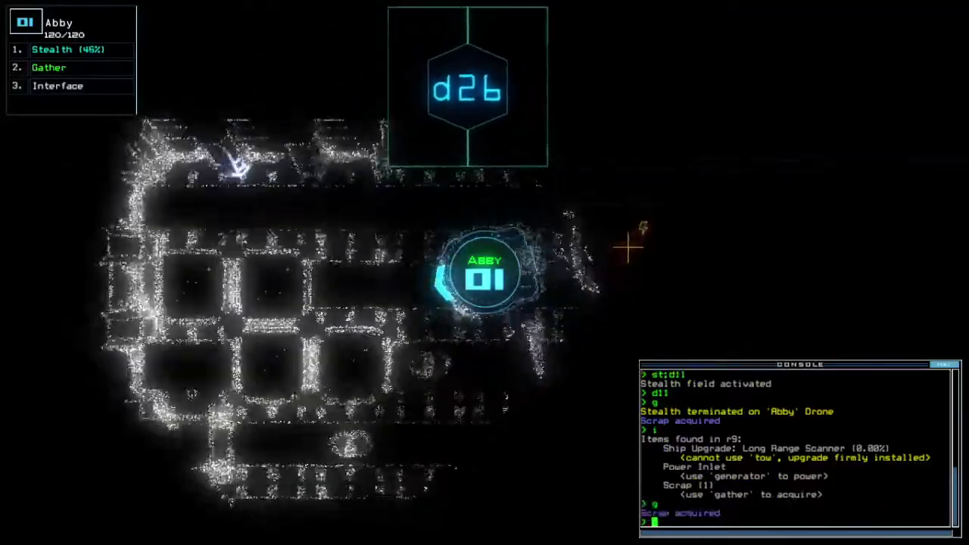
key(space)
key(space)
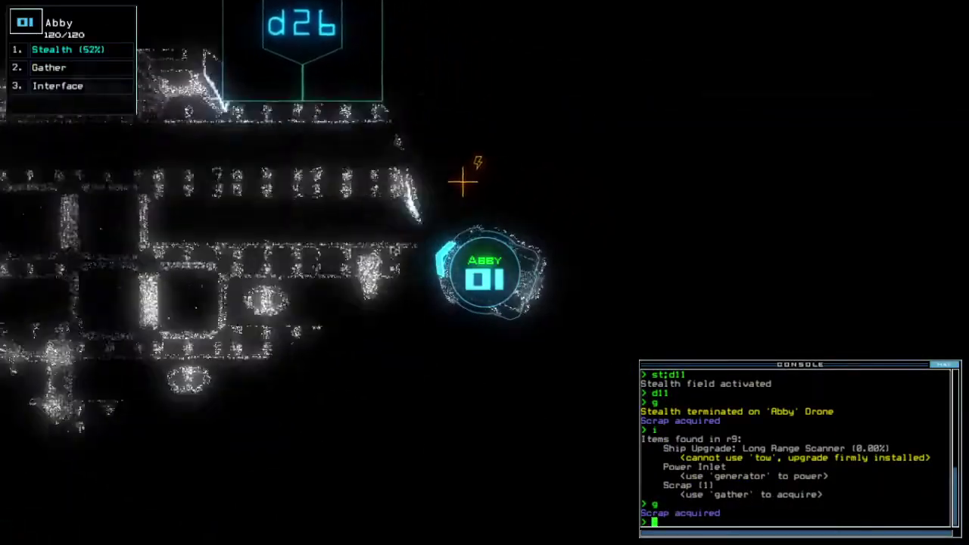
text(te)
Close d11 and send Twiki back toward the ship at r1.
key(Return)
text(d11)
key(Return)
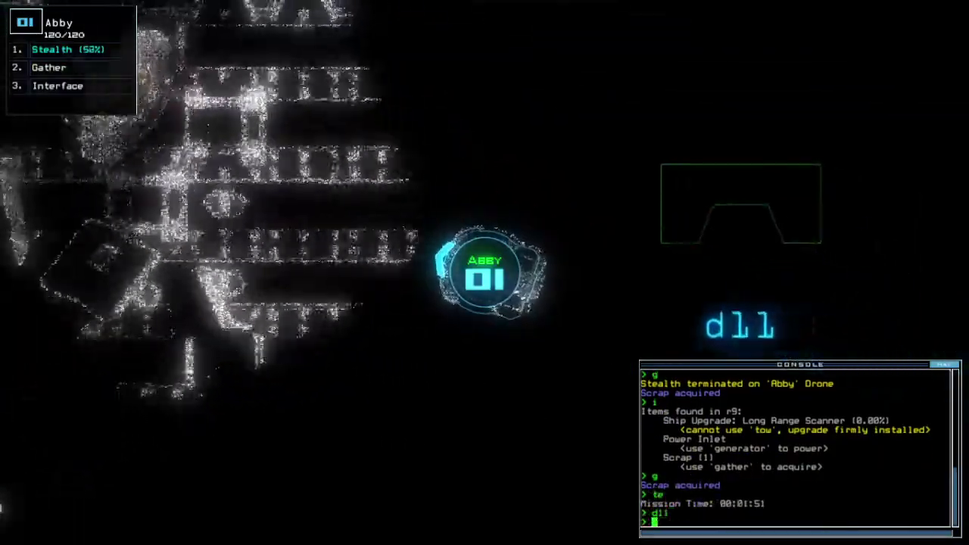
text(back 2)
key(Return)
key(space)
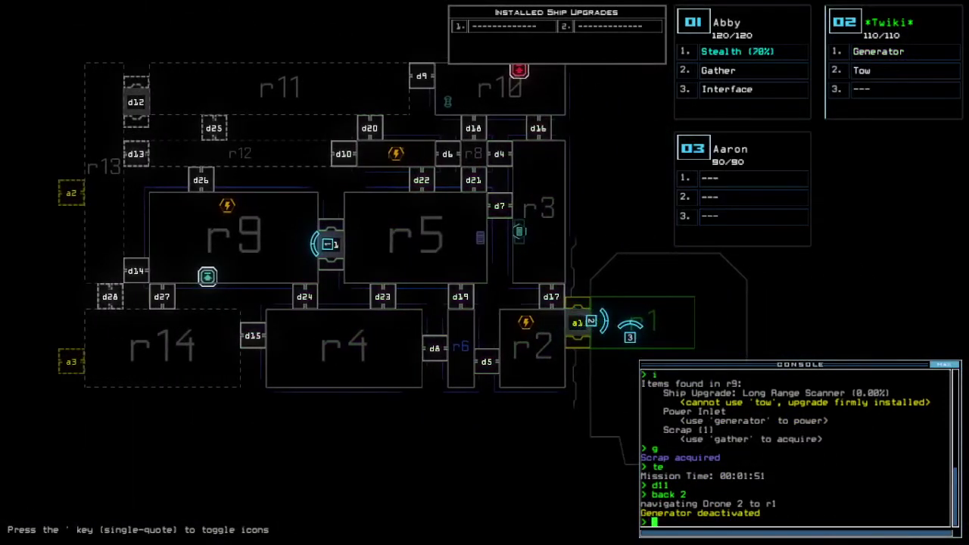
Reactivate the generator with Twiki, then return to Abby's camera.
key(space)
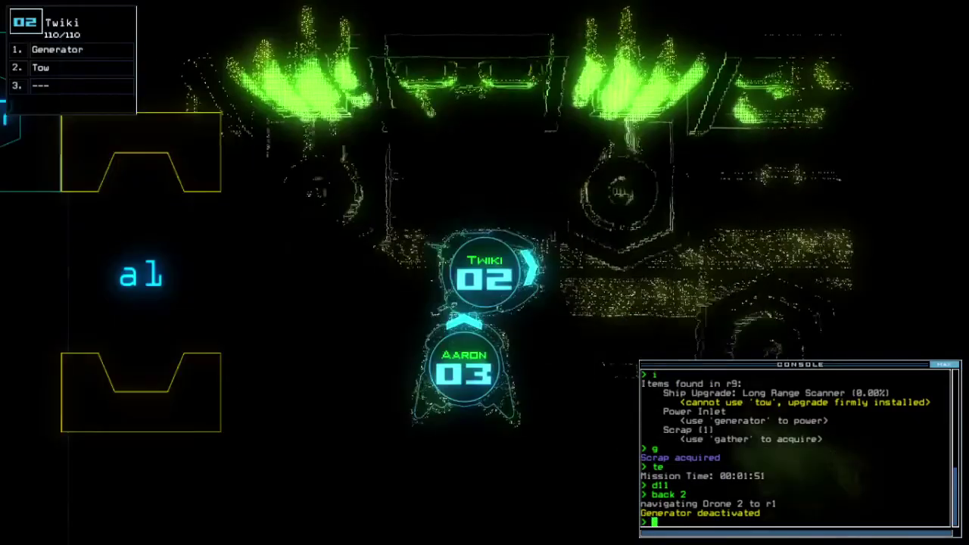
text(te)
key(Return)
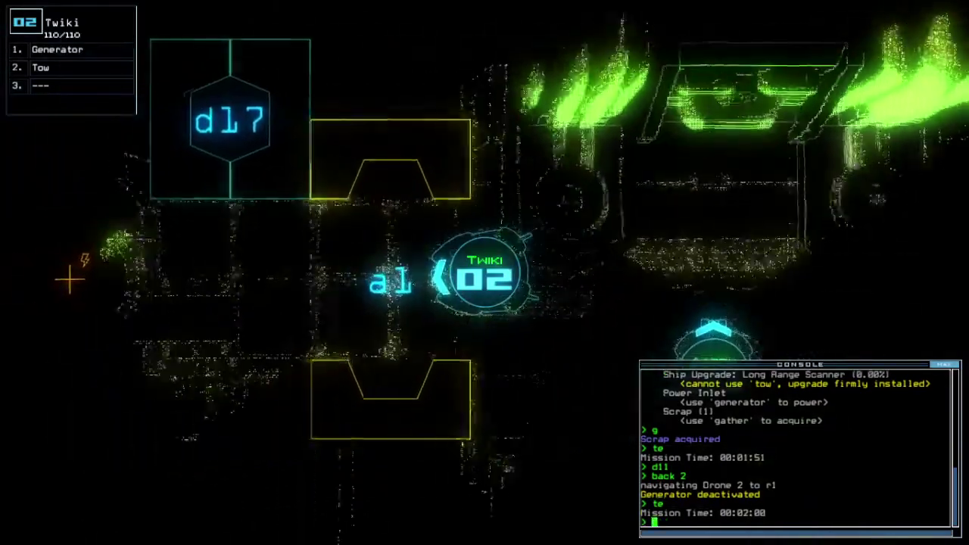
text(ge)
key(Return)
key(space)
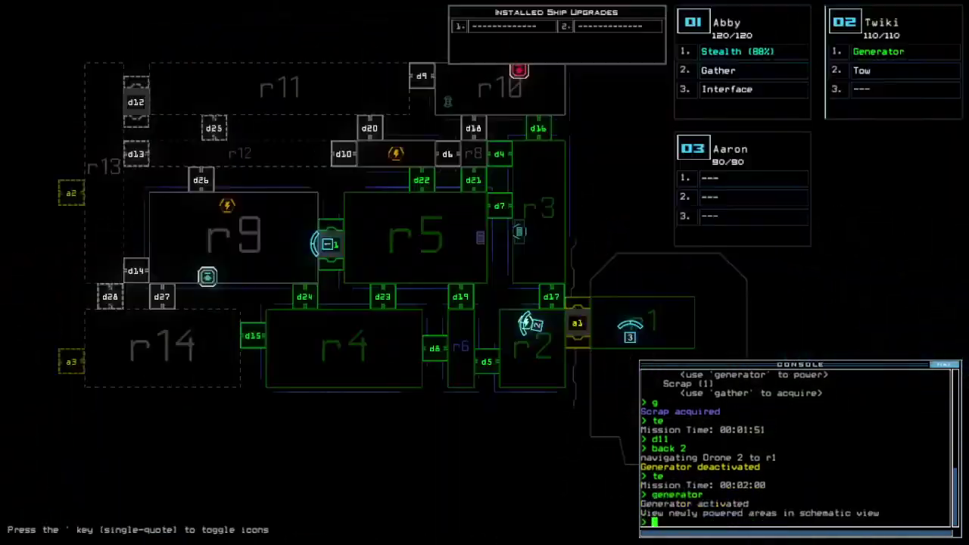
key(space)
text(d11)
Operate doors d11 and d23 for Abby.
key(Return)
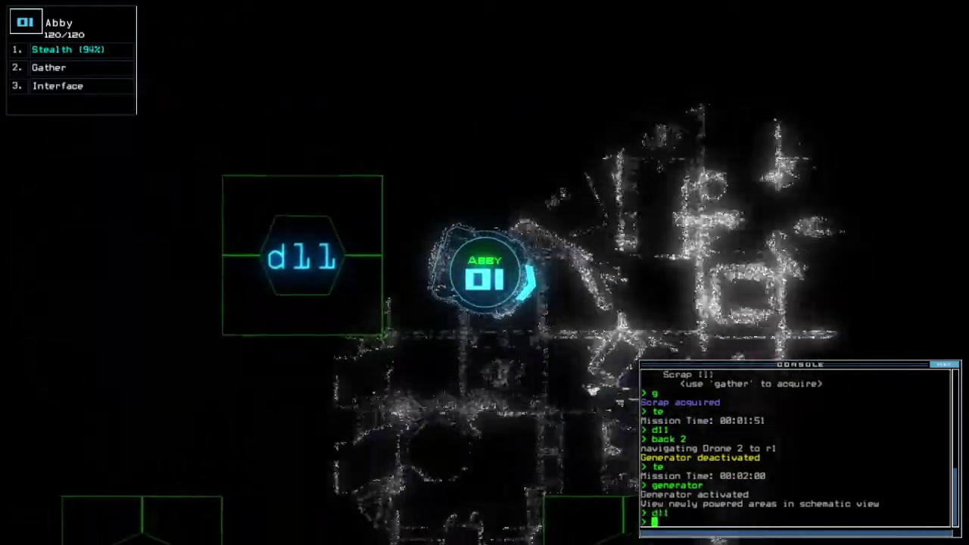
text(d23)
key(Return)
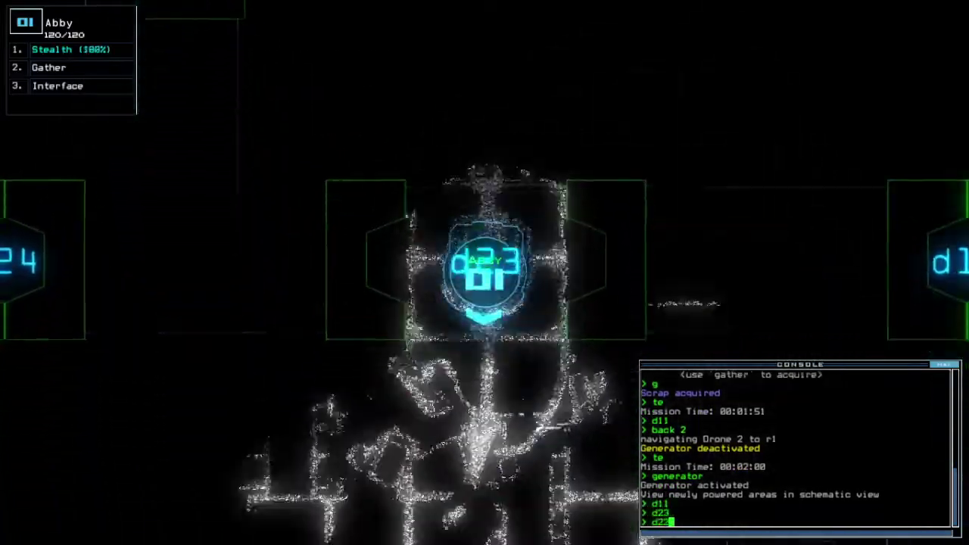
text(d23)
key(Return)
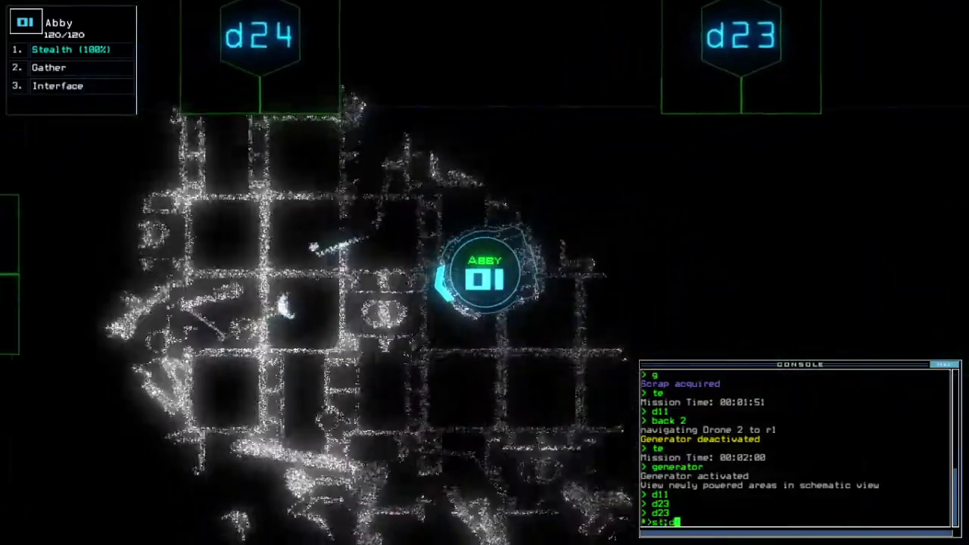
text(st;d)
text(15)
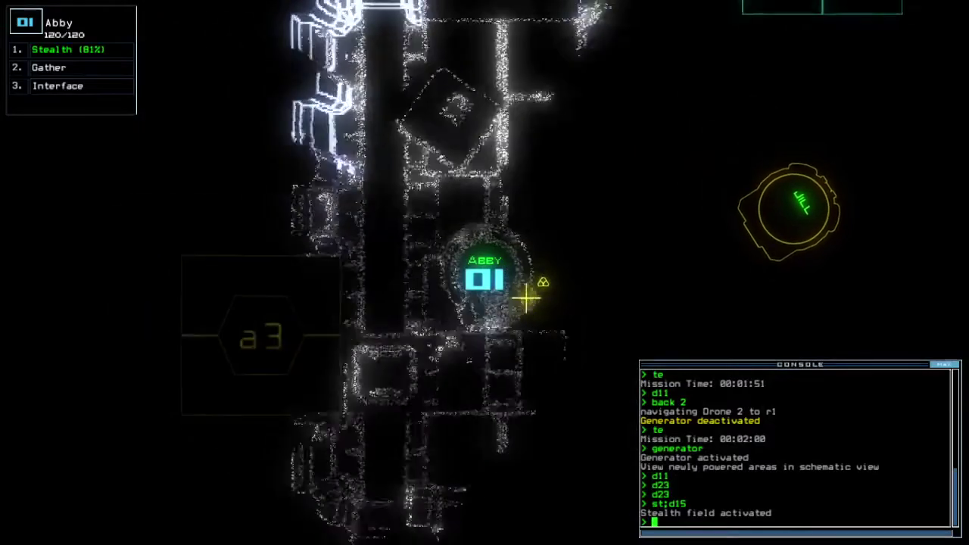
text(g)
Gather scrap in Abby's room r14 and re-dock the ship at airlock a3.
key(Return)
key(space)
text(d)
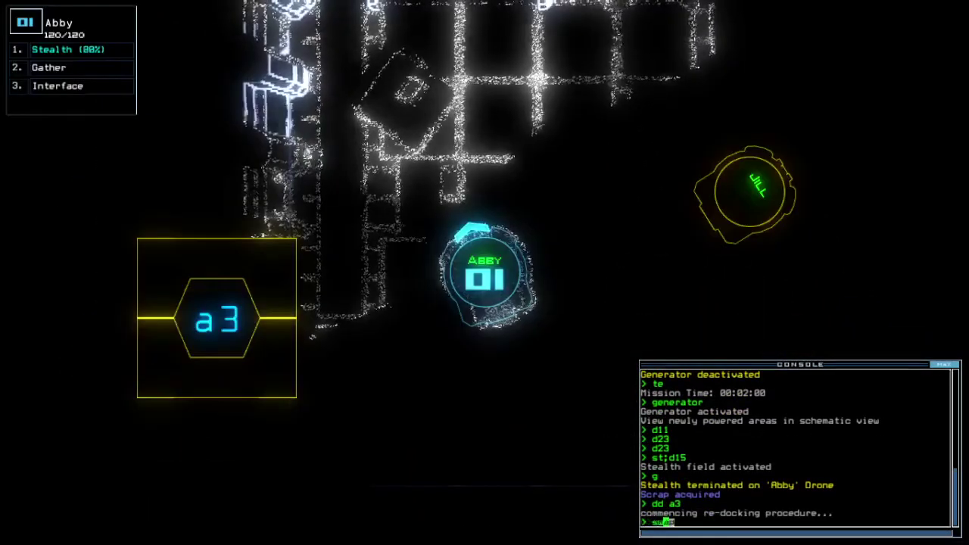
key(Escape)
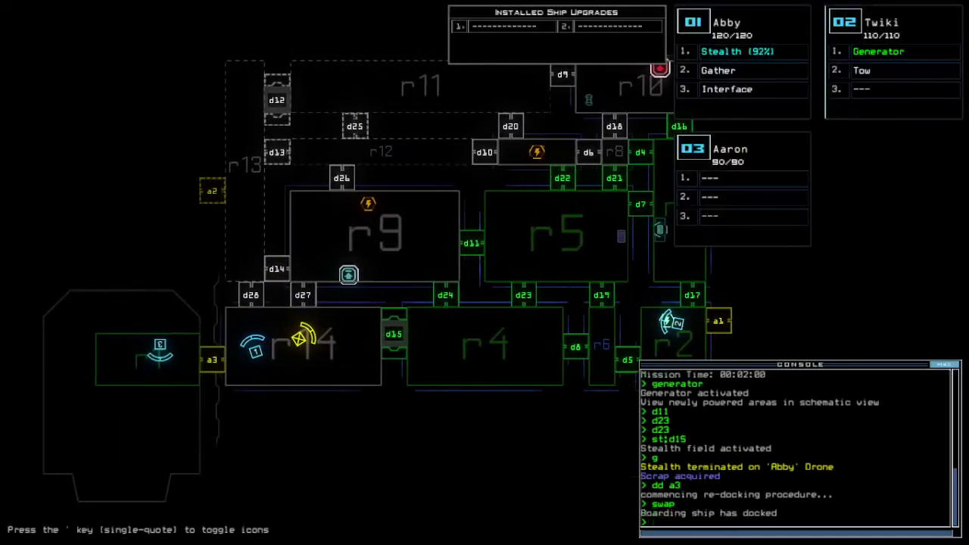
text(a r1)
Open the doors to r1 and send Aaron to Abby's room r14.
key(Return)
text(navigate 3)
key(Return)
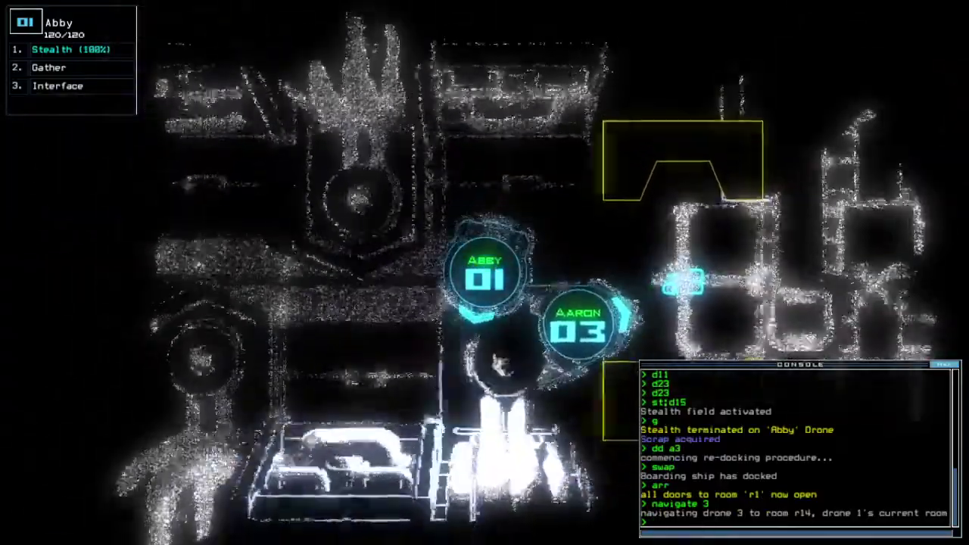
key(space)
text(d15)
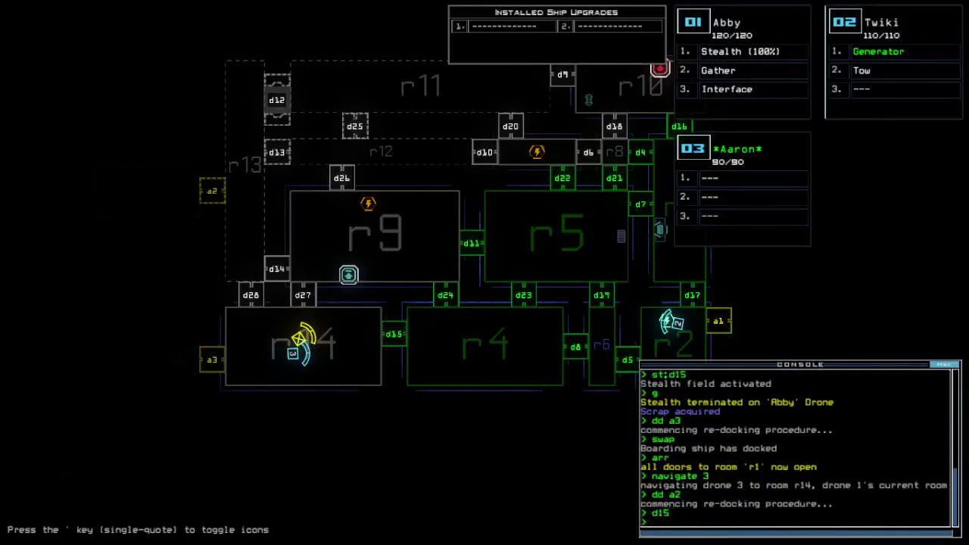
Close the doors to r1 while monitoring Abby's and Twiki's cameras.
key(space)
text(arr)
key(Return)
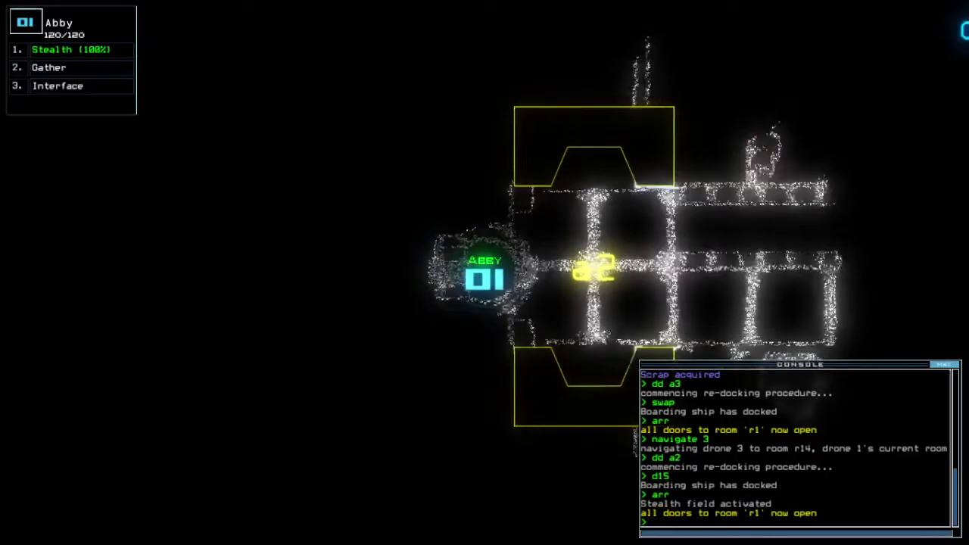
key(Return)
key(space)
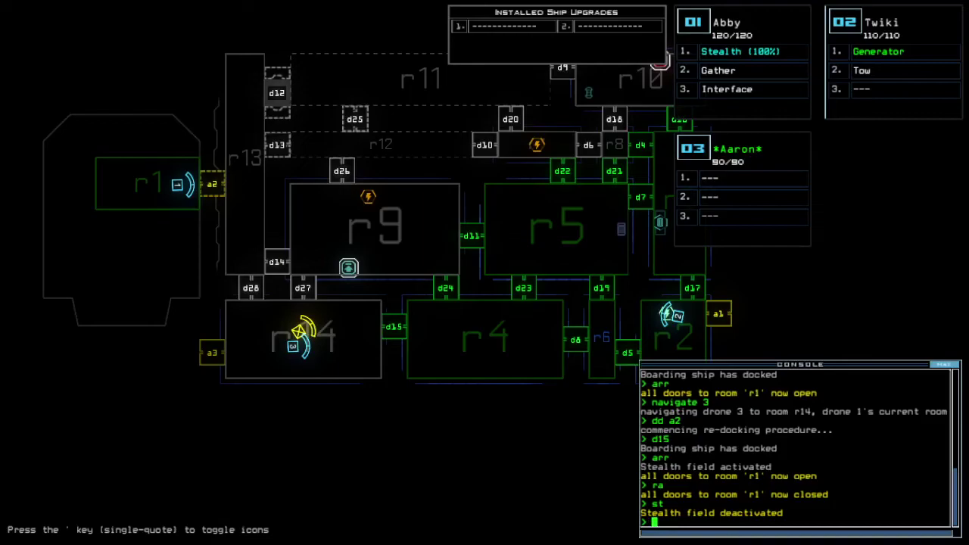
key(2)
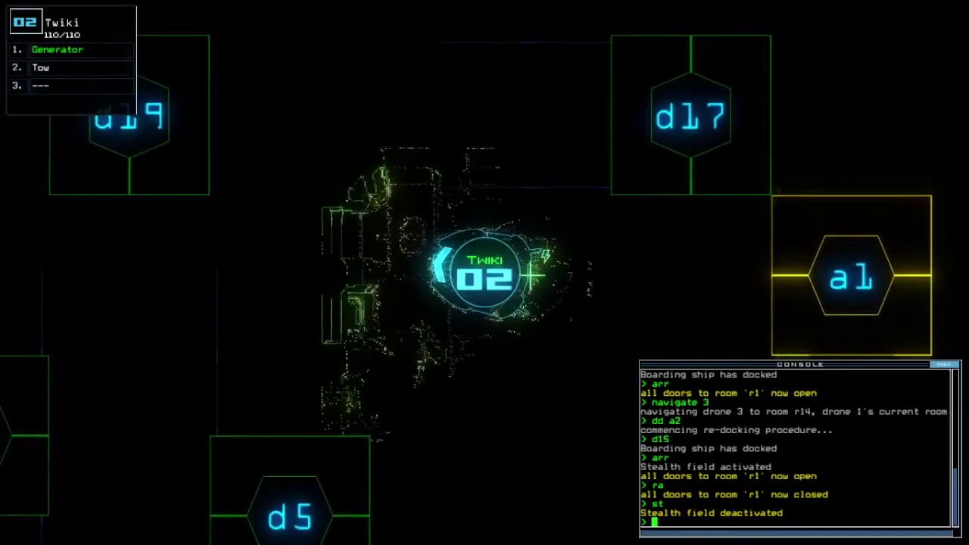
key(2)
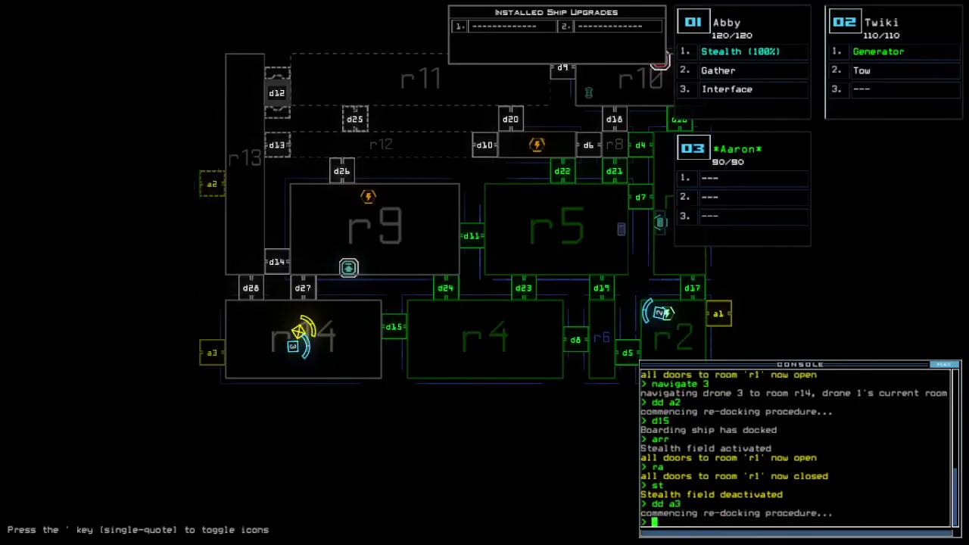
Watch Aaron reach a3, then open r1's doors for Aaron and Twiki.
key(3)
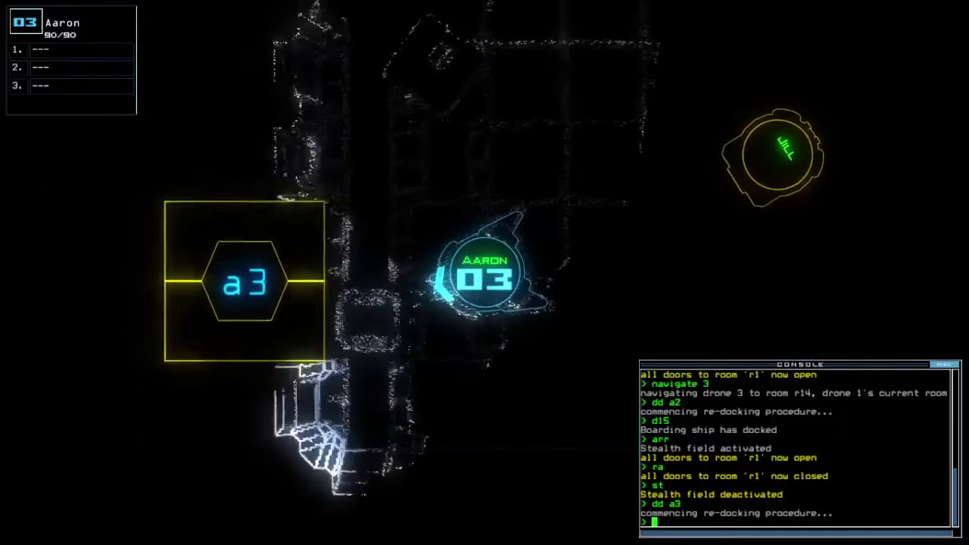
text(arr)
key(Return)
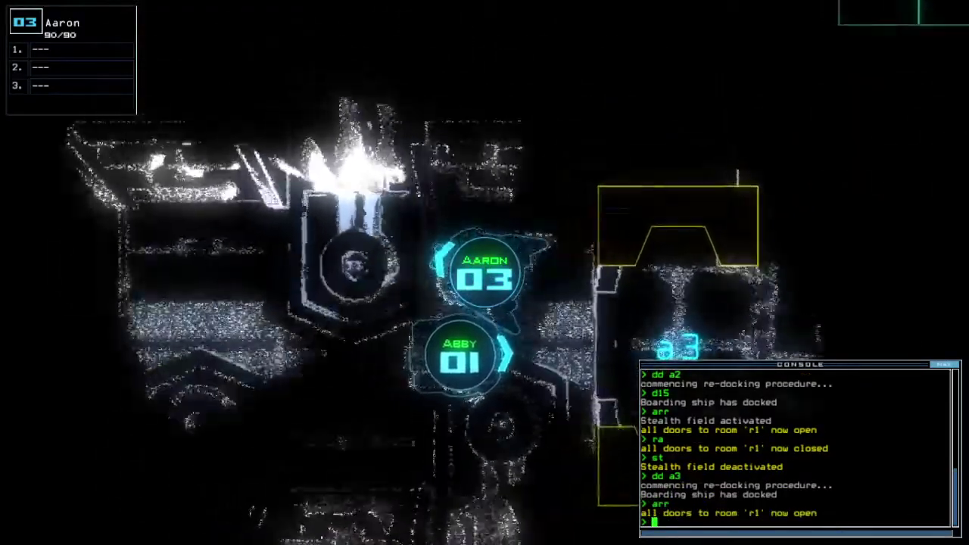
key(space)
text(dd a1)
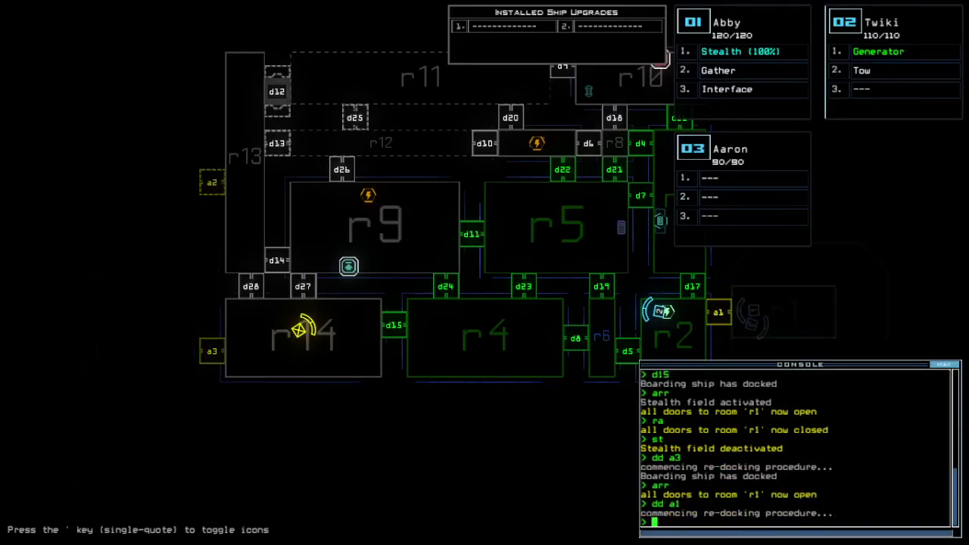
text(2)
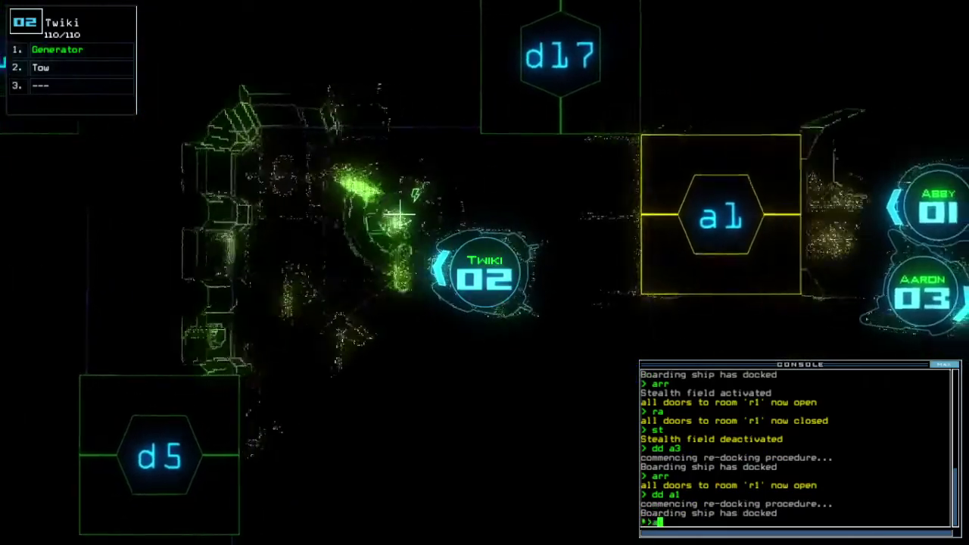
text(arr)
key(Return)
text(swap 2 3)
Give Aaron Twiki's Tow module, then switch Twiki's generator back on.
key(Return)
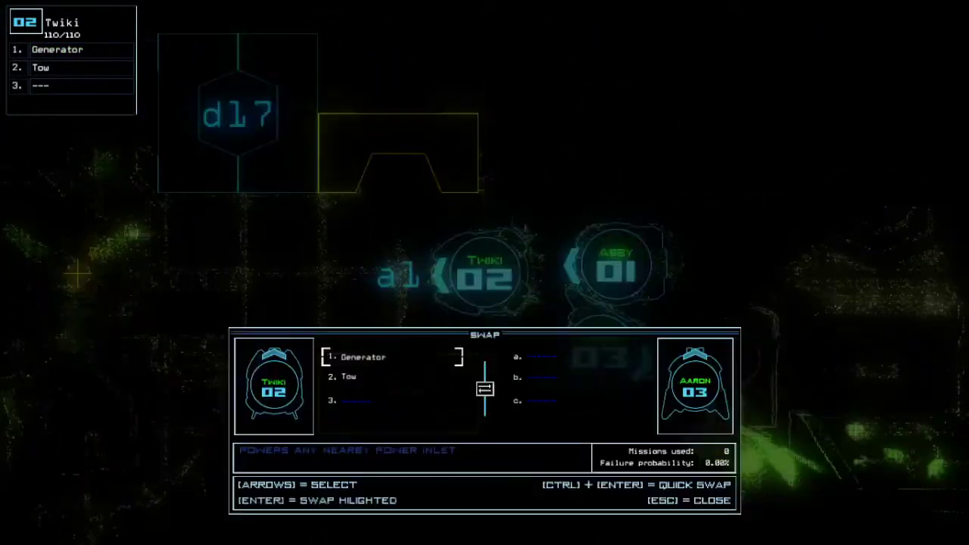
key(Return)
key(Escape)
text(generator)
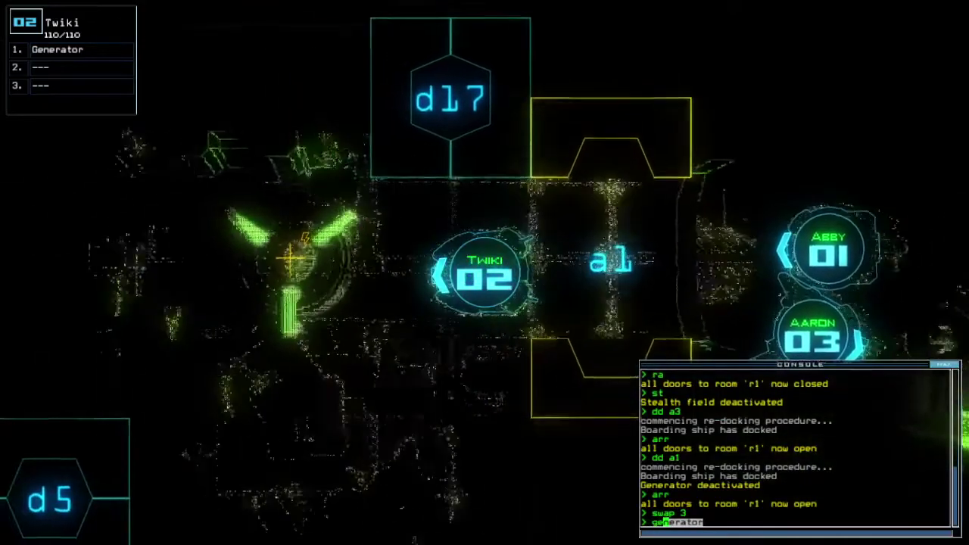
key(Return)
key(space)
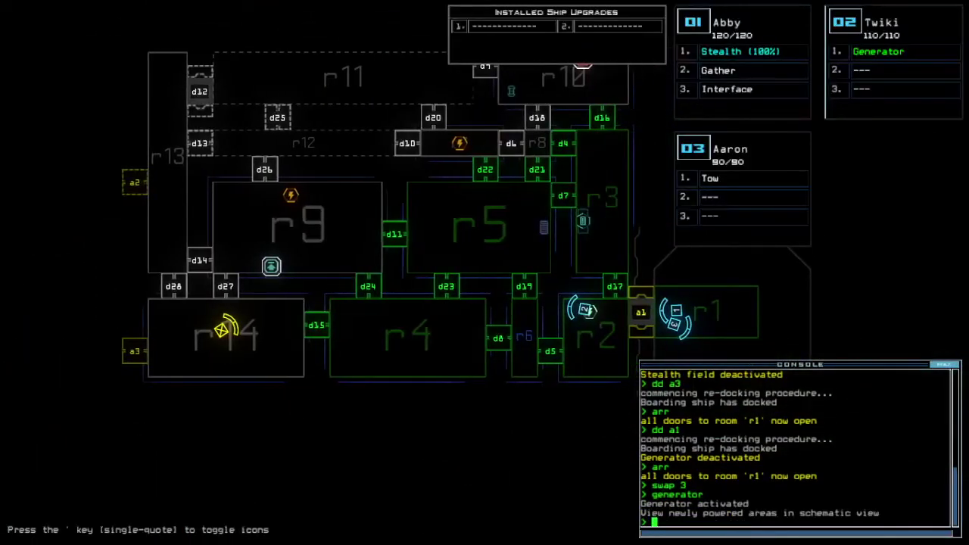
Cloak Abby, send her to door d17, then drop her stealth.
key(space)
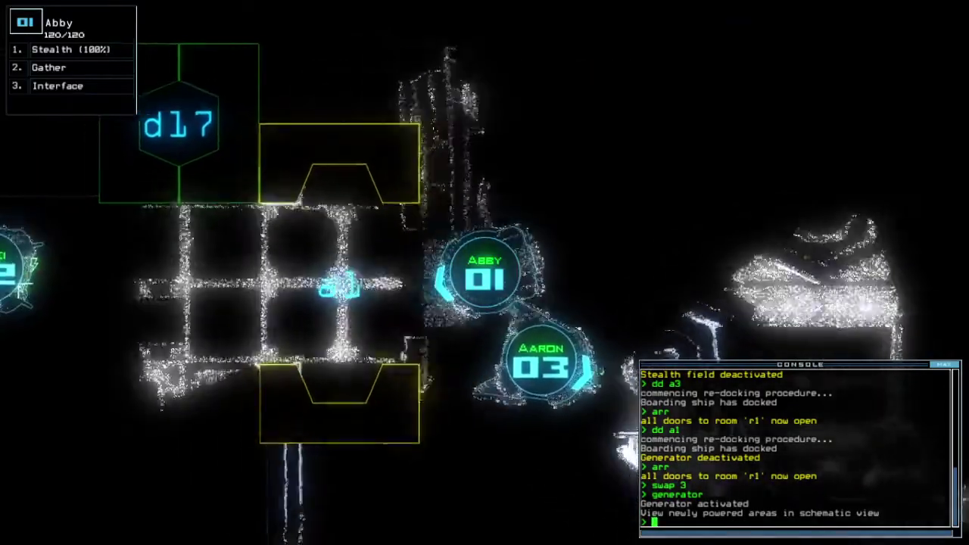
text(std17)
key(Return)
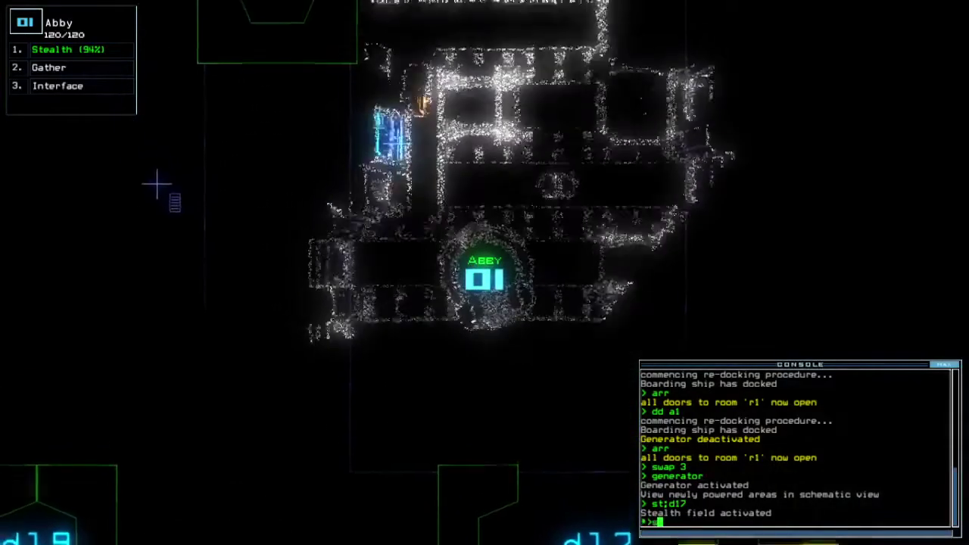
text(stealth)
key(Return)
text(generator 2)
Cycle Twiki's generator, close doors d19 and d7, and toggle door d17.
key(Return)
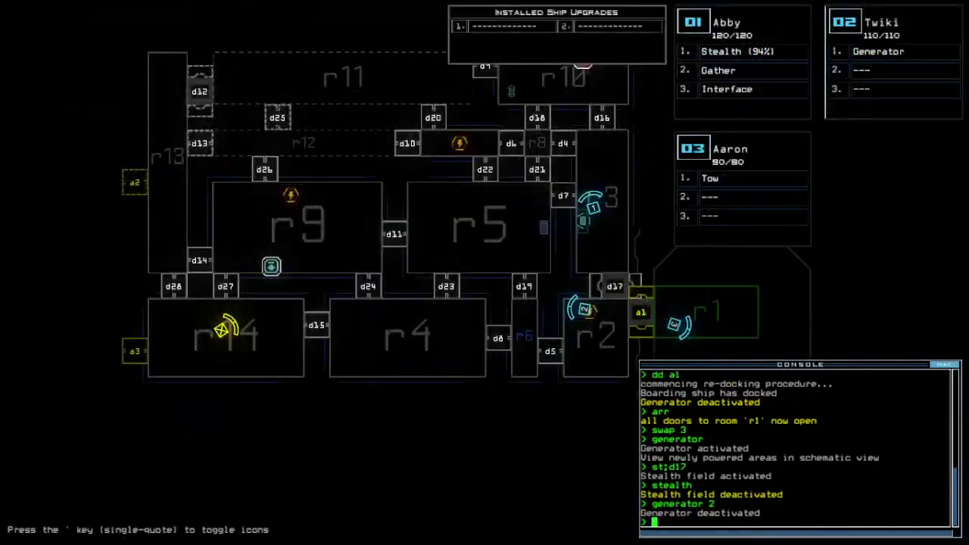
key(space)
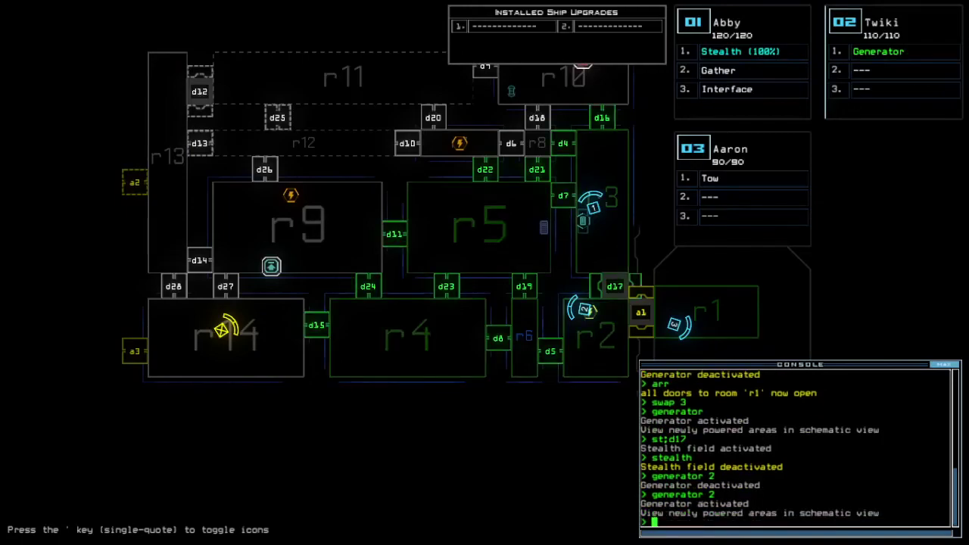
text(d19 d7)
key(space)
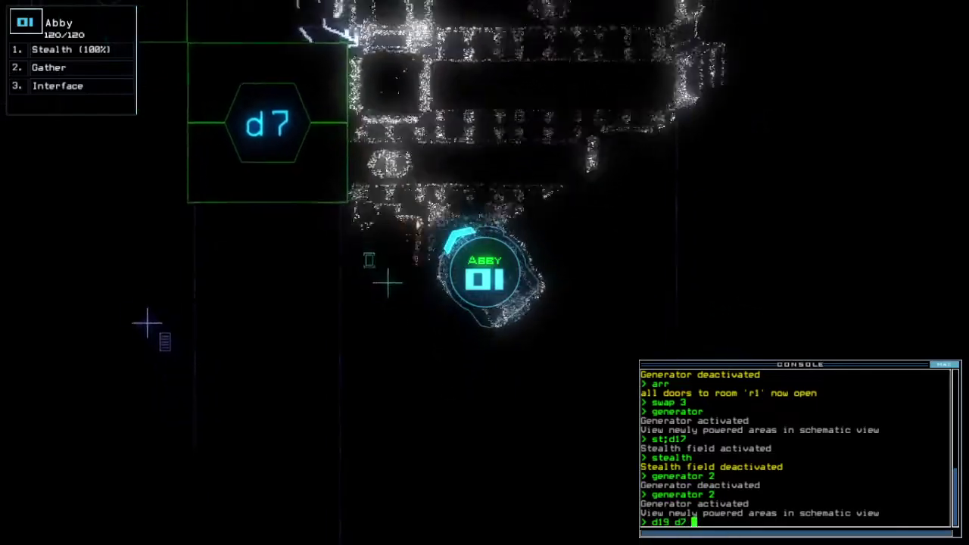
key(Return)
text(d17)
key(Return)
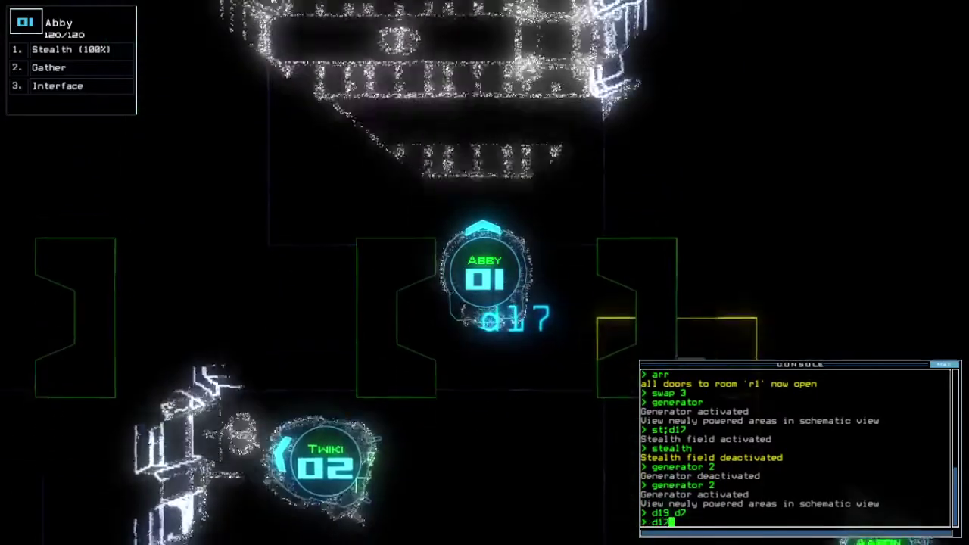
Close two doors, send Twiki back to r1, and check the elapsed mission time.
key(space)
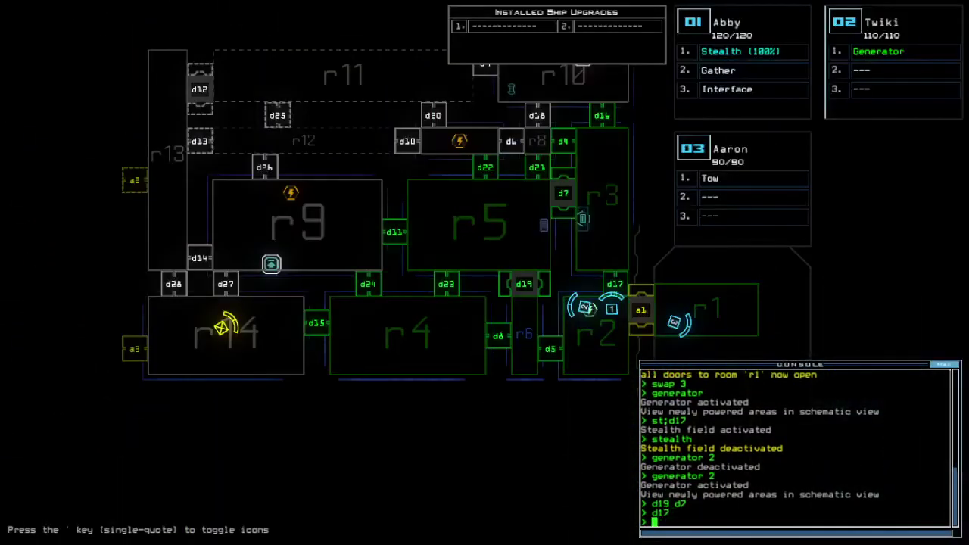
key(Left)
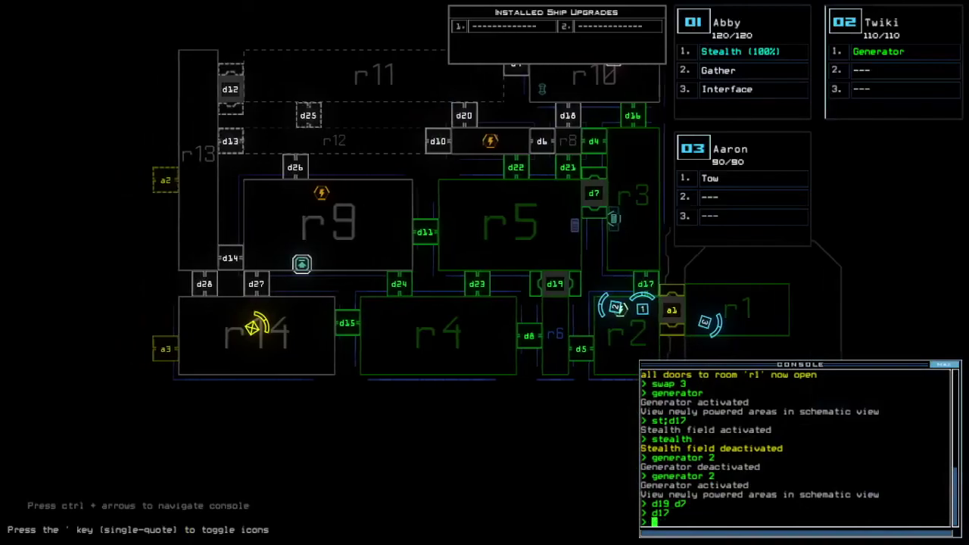
key(Up)
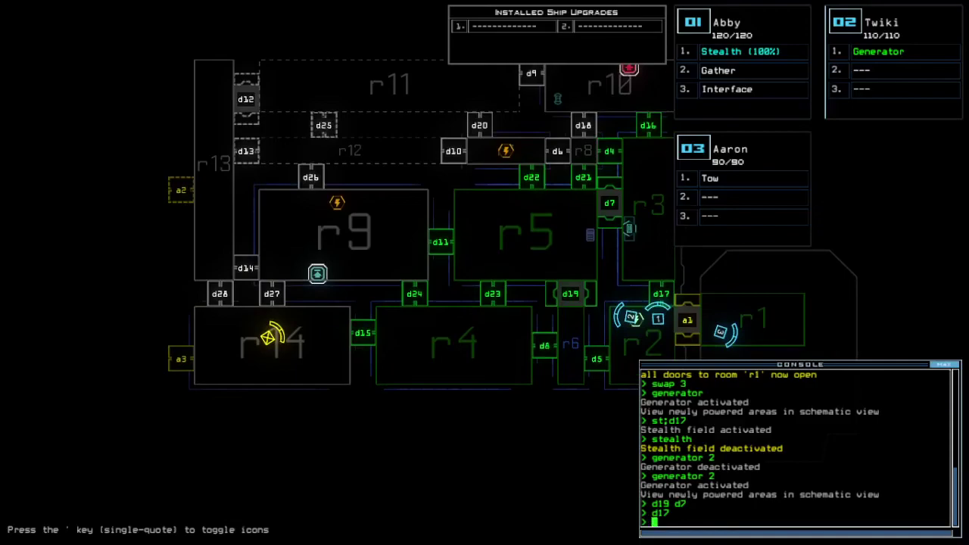
key(Right)
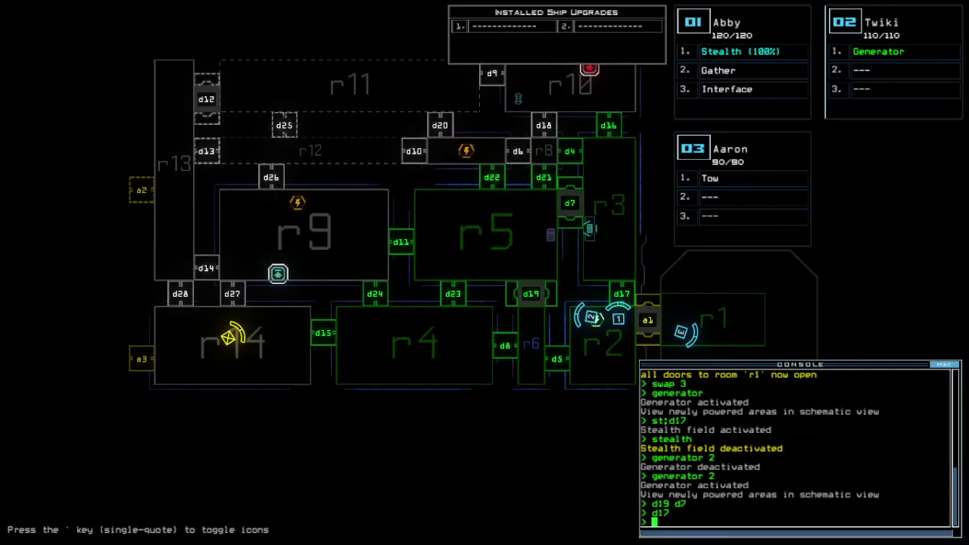
key(space)
text(cc)
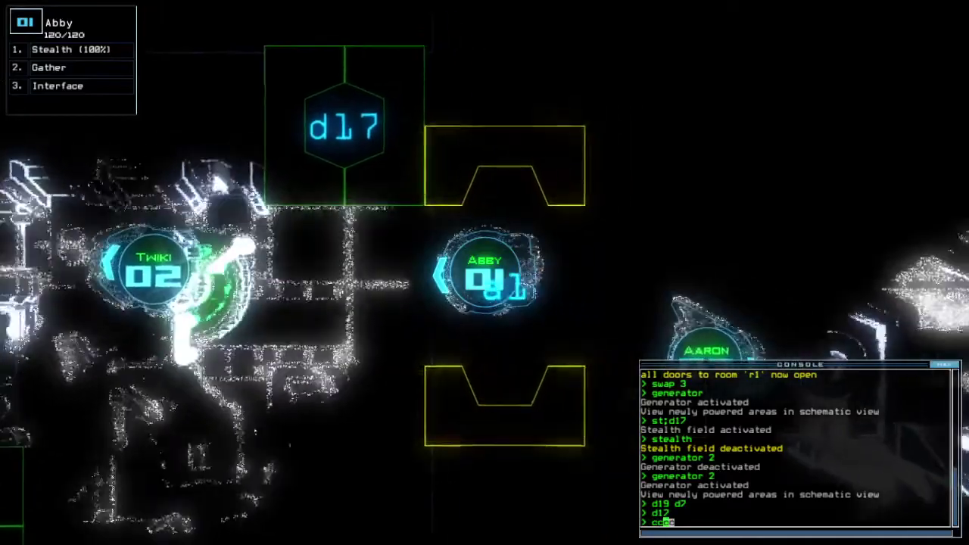
text(back 2)
key(Return)
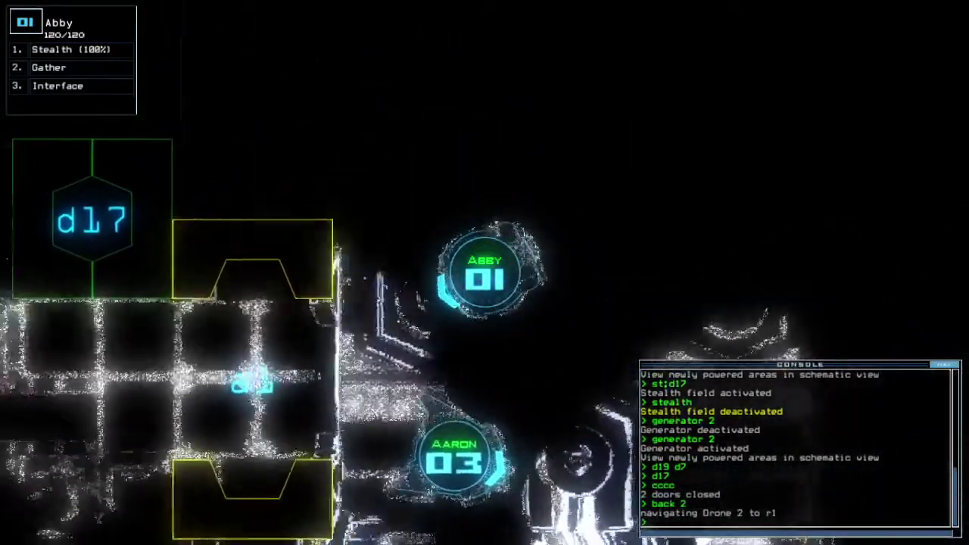
key(space)
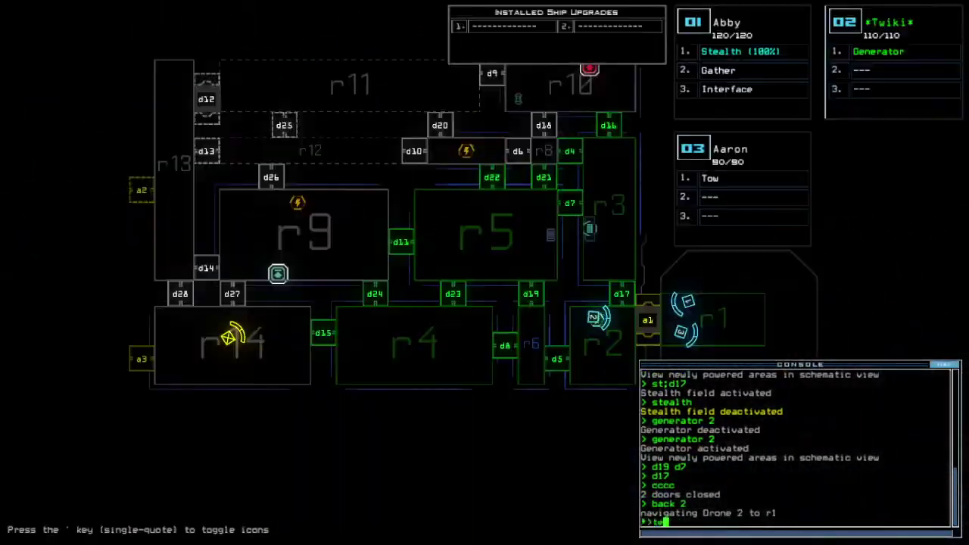
text(te)
key(Return)
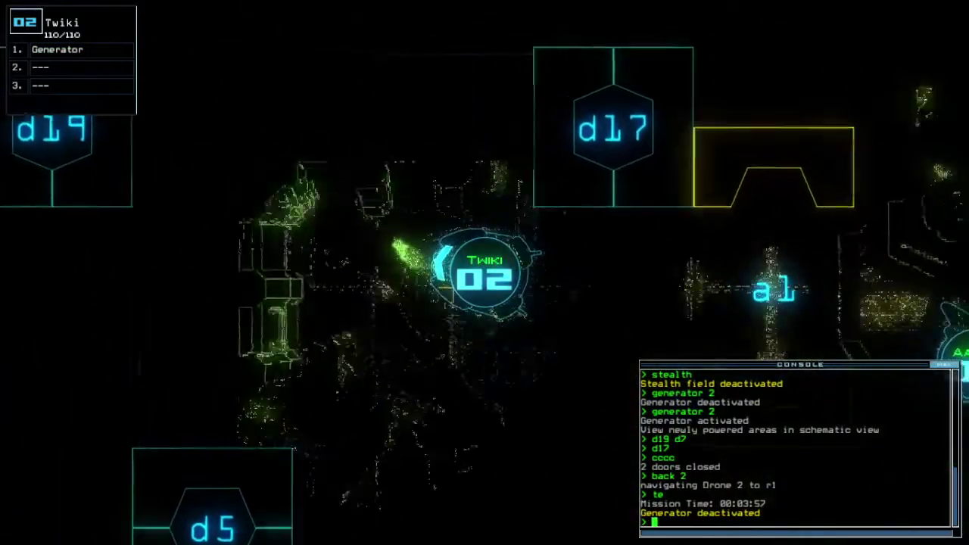
text(generator)
Restart Twiki's generator, seal room r1, and cloak Abby through door d5.
key(Return)
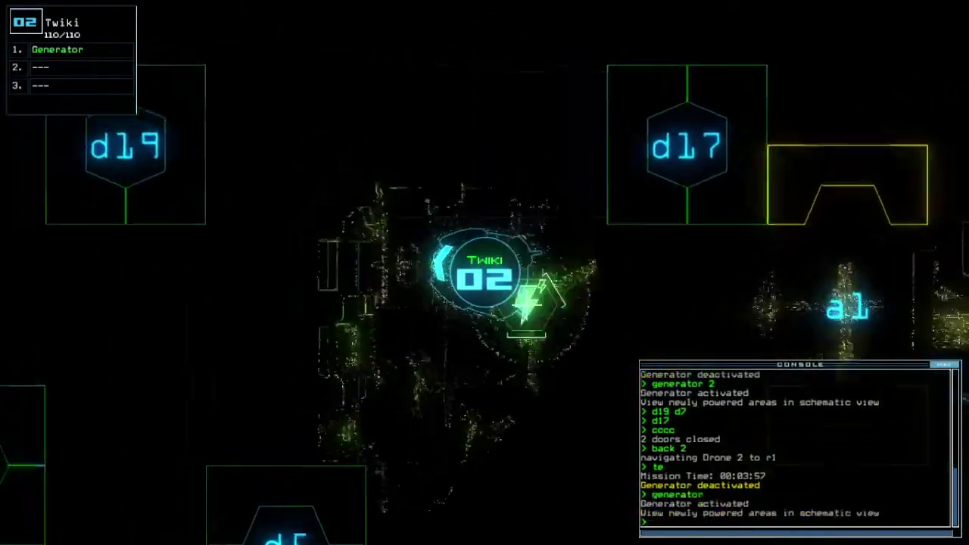
key(space)
key(space)
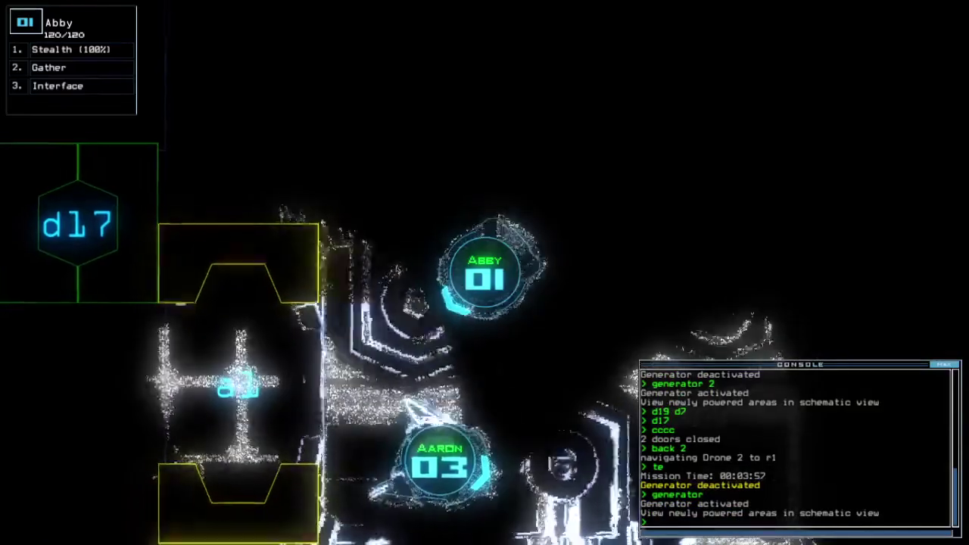
text(r1)
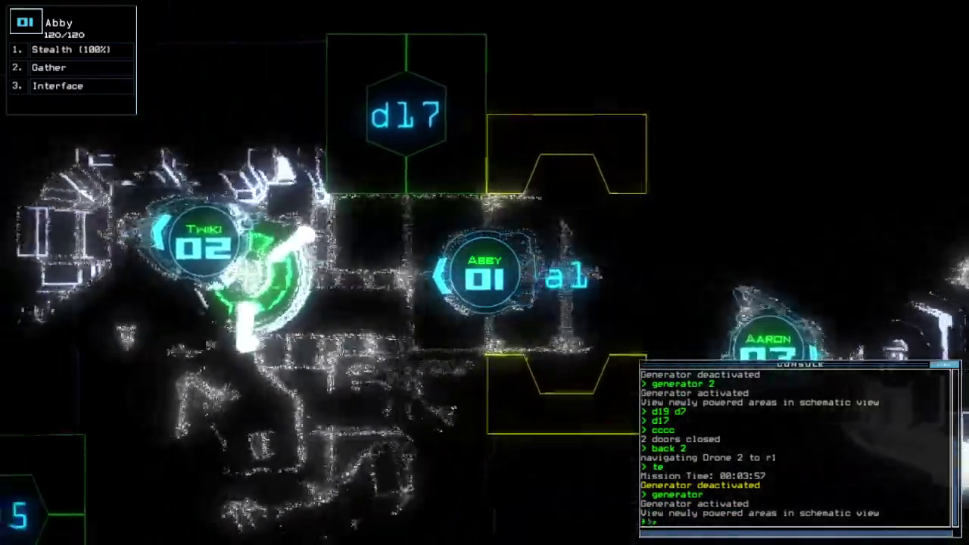
key(Return)
text(st d5)
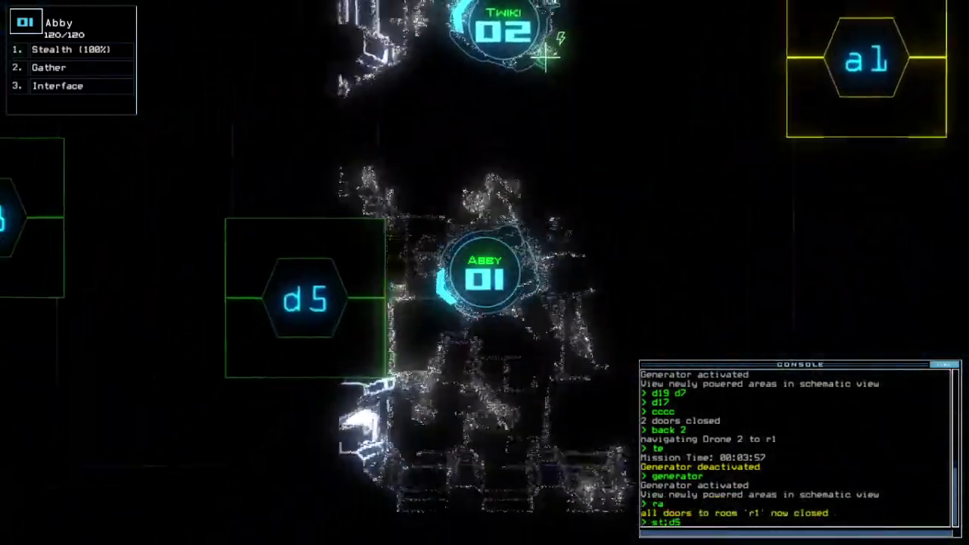
key(Return)
text(d5)
key(Return)
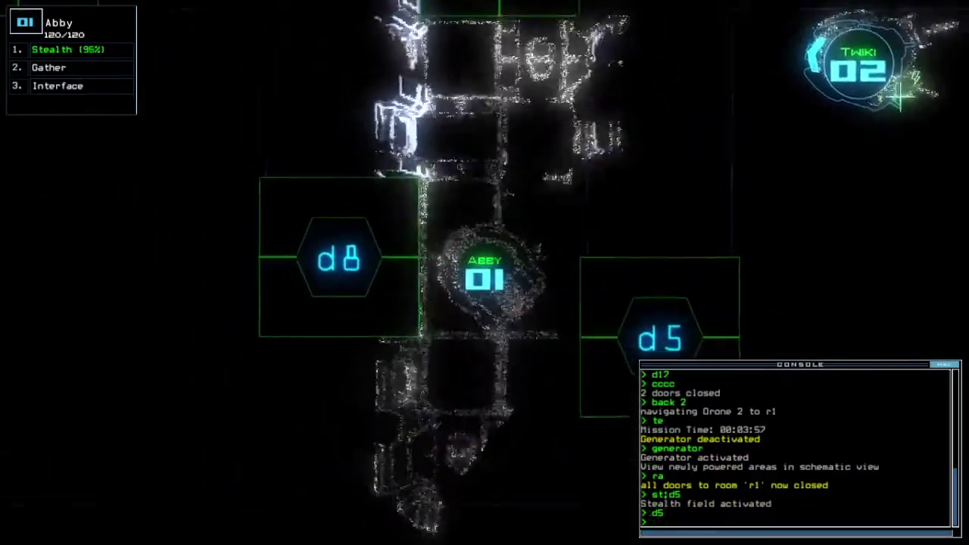
text(d19)
Open d19 ahead of Abby, then close doors d7, d17 and d5 around her.
key(Return)
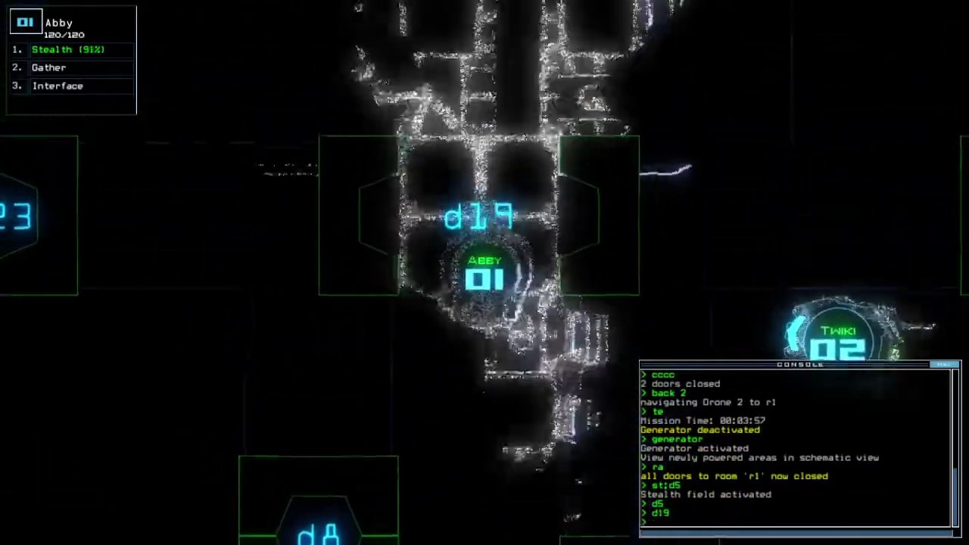
text(cccc)
key(Return)
key(space)
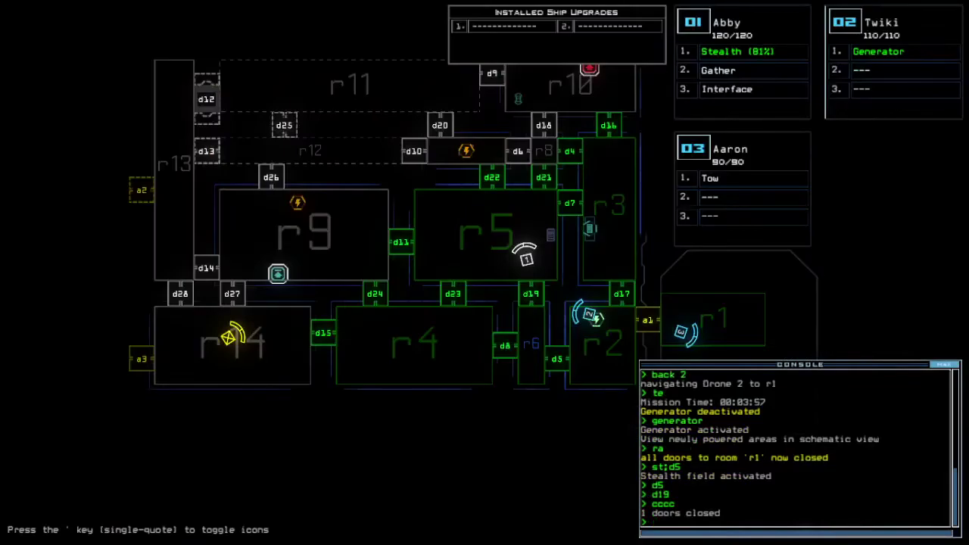
text(d7 d17 d5)
key(space)
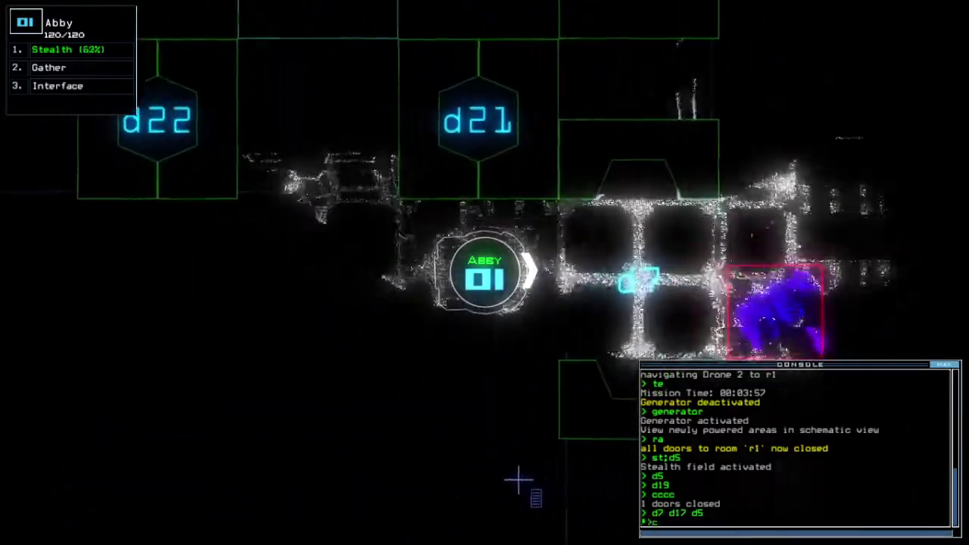
text(cccc)
key(Return)
key(space)
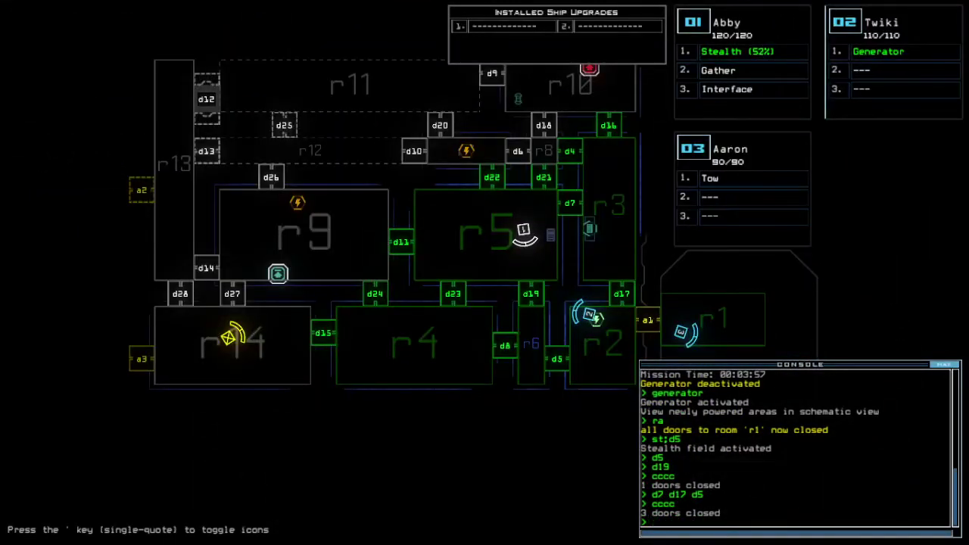
Toggle door d19, close the doors near Abby, and end her stealth.
key(space)
text(d1)
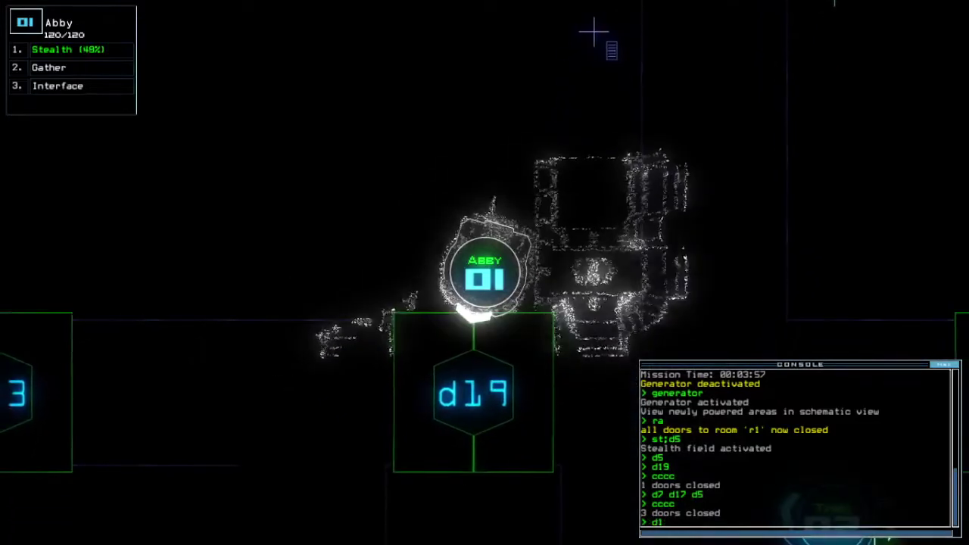
text(9)
key(Return)
key(space)
text(cccc)
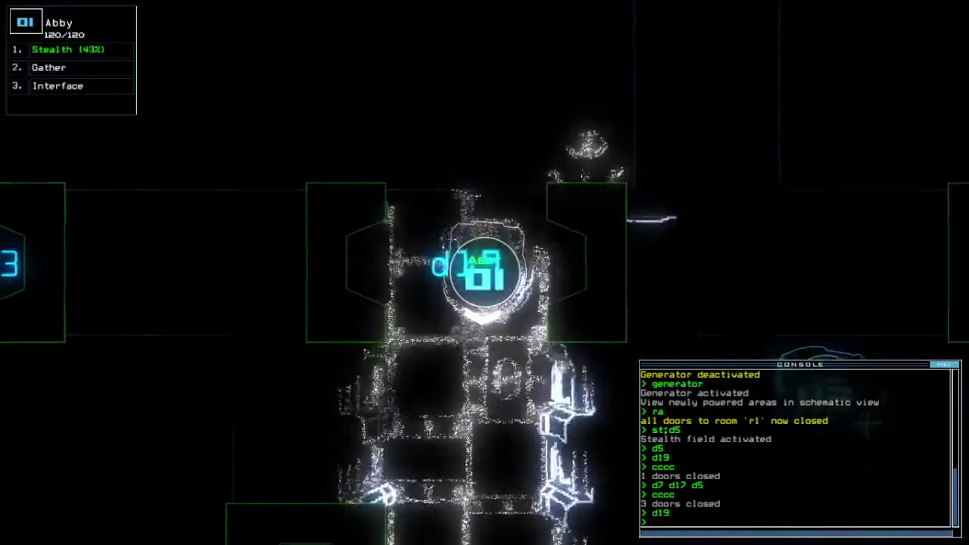
key(Return)
text(st)
key(Return)
key(space)
text(d8 d24)
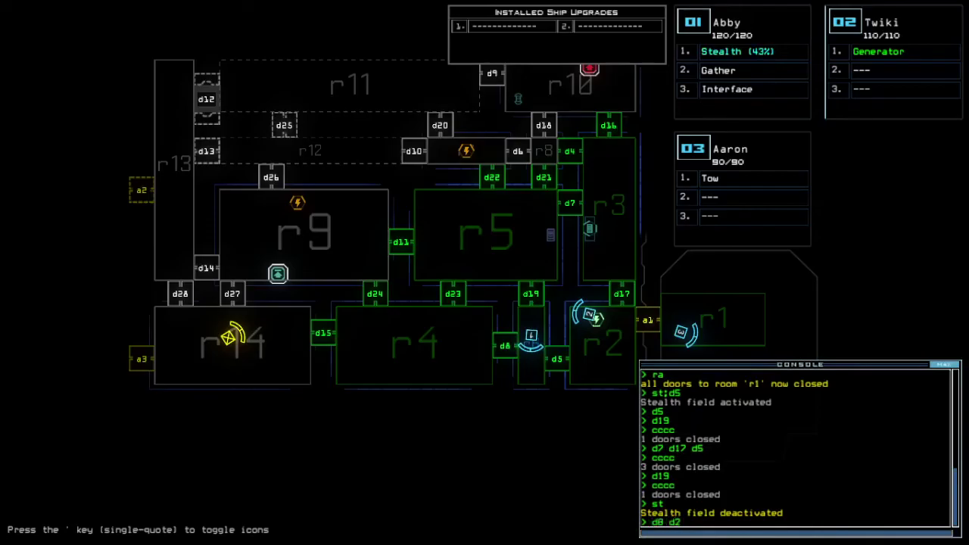
Open doors d8 and d24, toggle d5, and send Twiki toward Abby's room r9.
key(Tab)
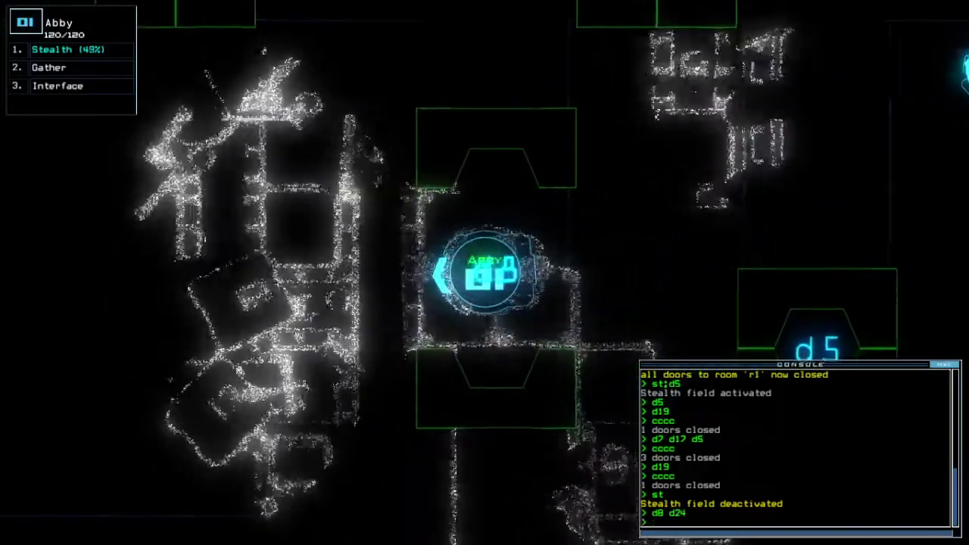
text(d5)
key(Return)
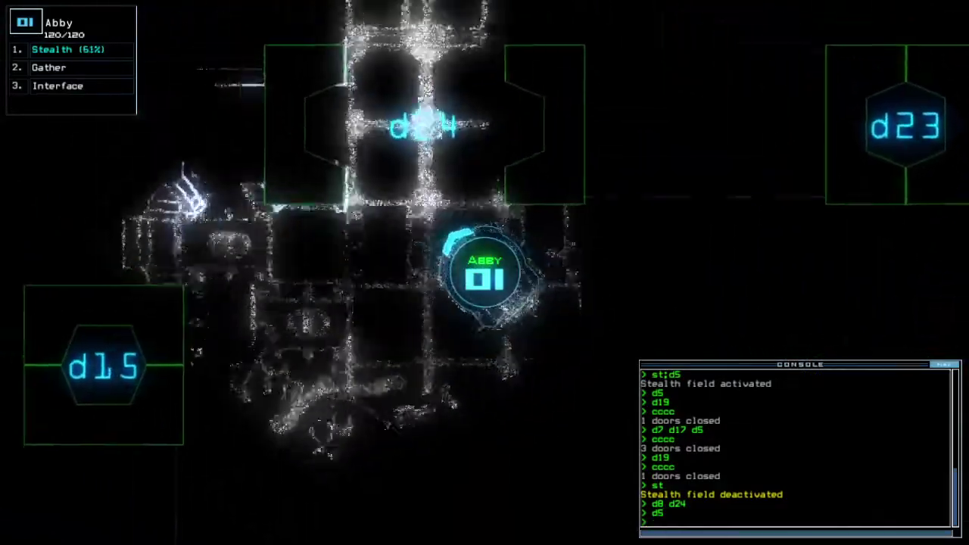
text(navigate 2)
key(Return)
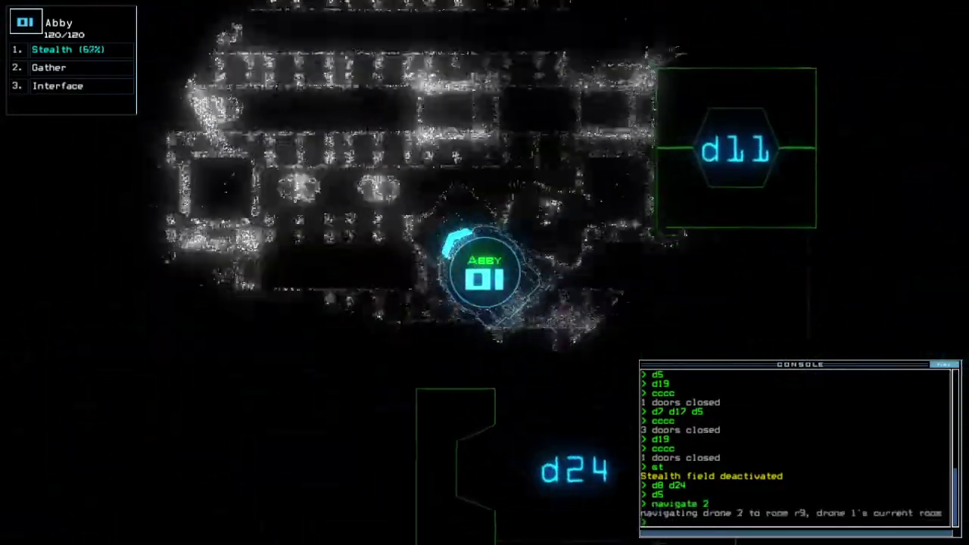
Reveal rooms r6 and r3 and begin re-docking the ship at airlock a3.
key(space)
text(f r6 r3)
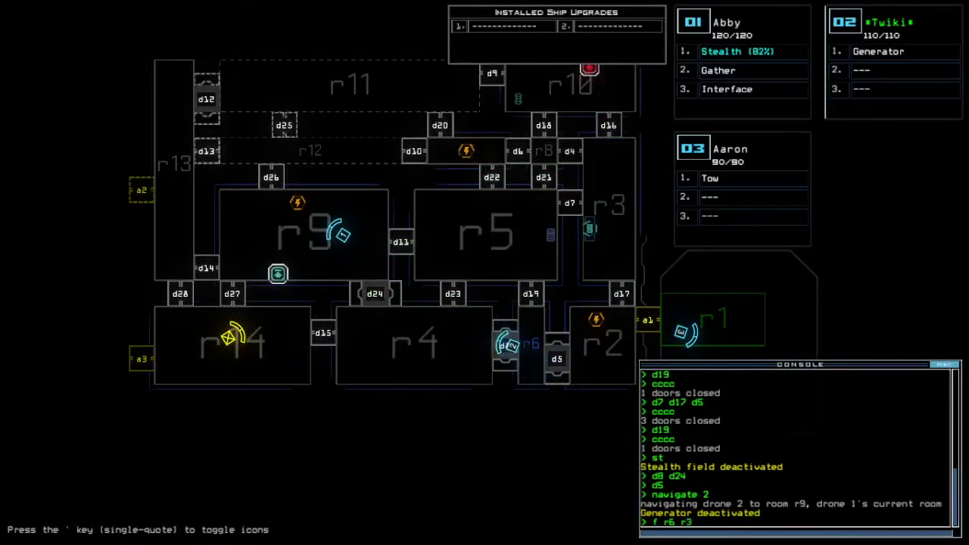
key(Return)
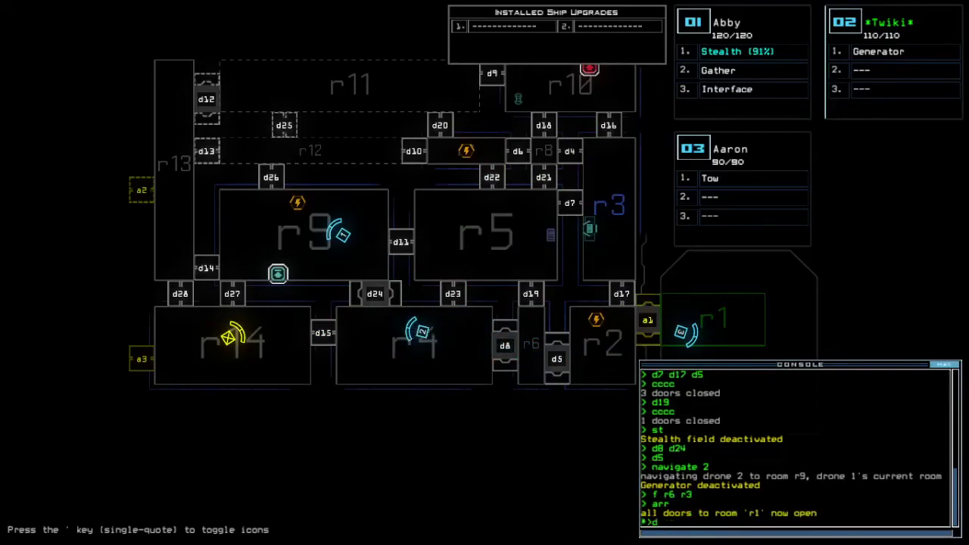
text(d a)
key(Return)
text(dd a3)
Dock the ship at airlock a3 and re-power Twiki's generator with 'generator 2'.
key(Return)
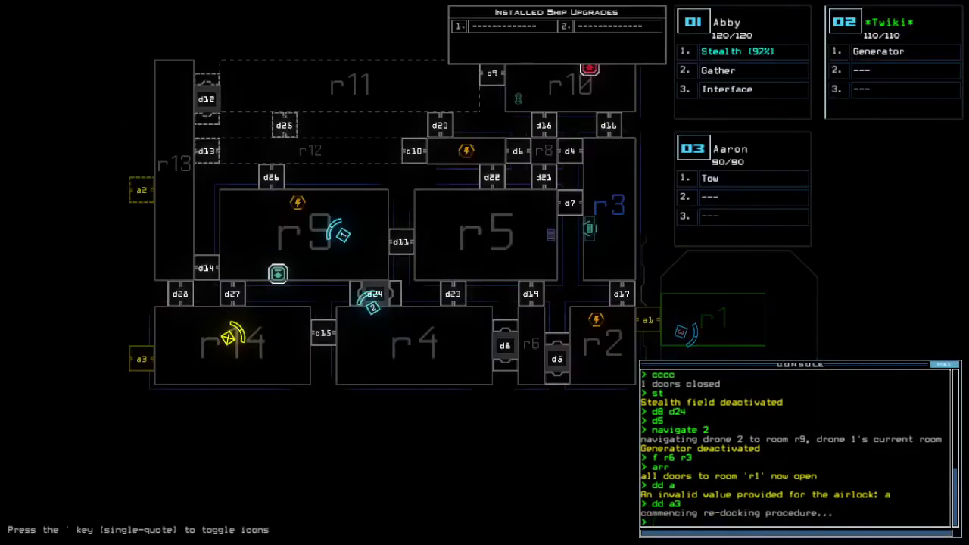
key(Tab)
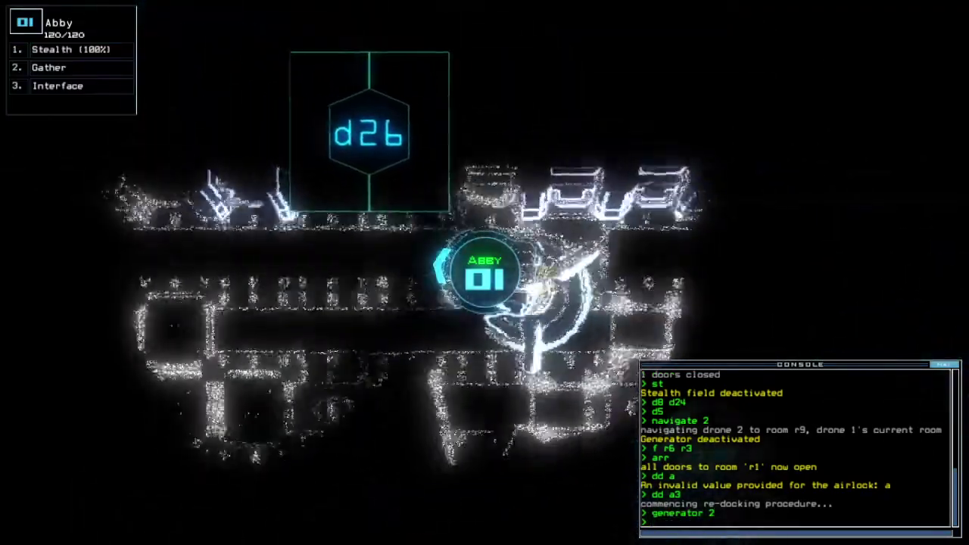
key(Tab)
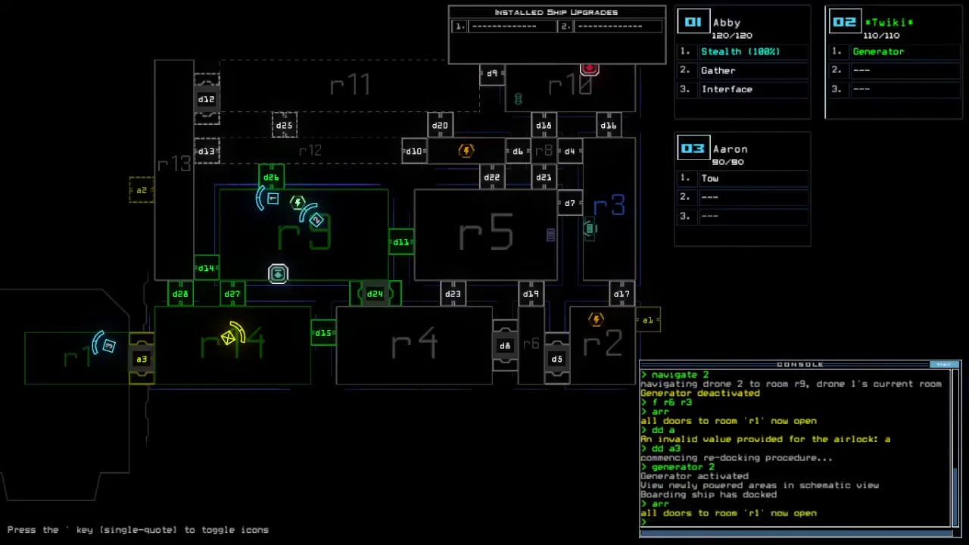
key(3)
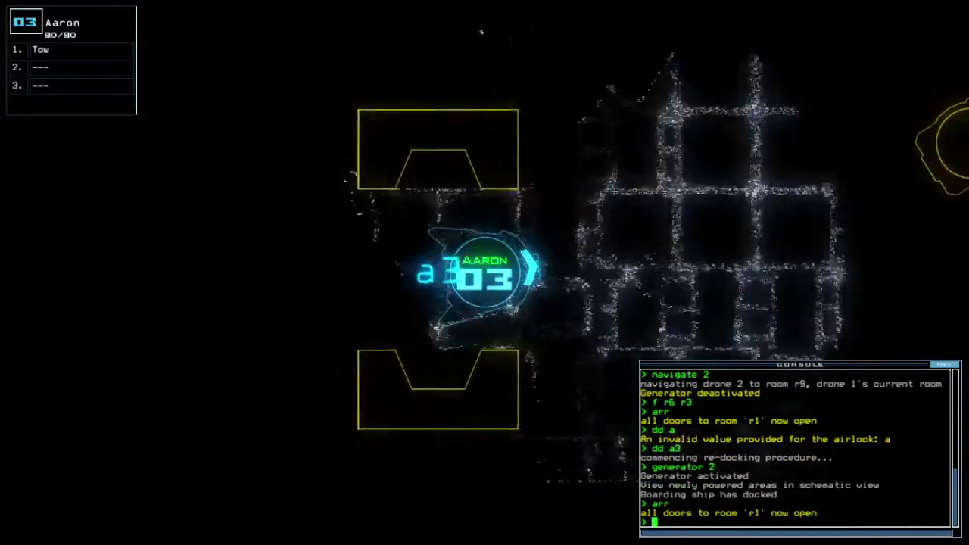
text(to)
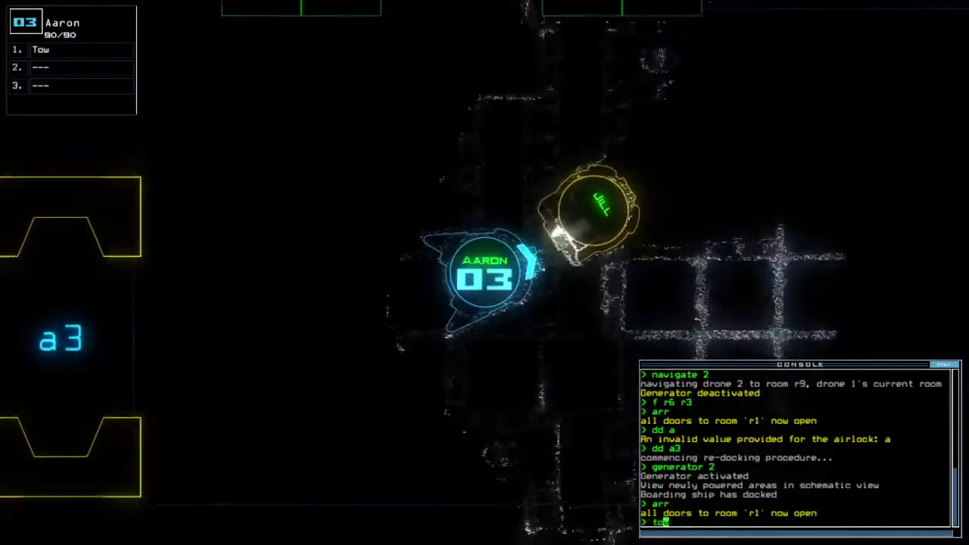
text(w)
Tow Jill through airlock a3 with Aaron, take its Gather module, and close four doors.
key(Return)
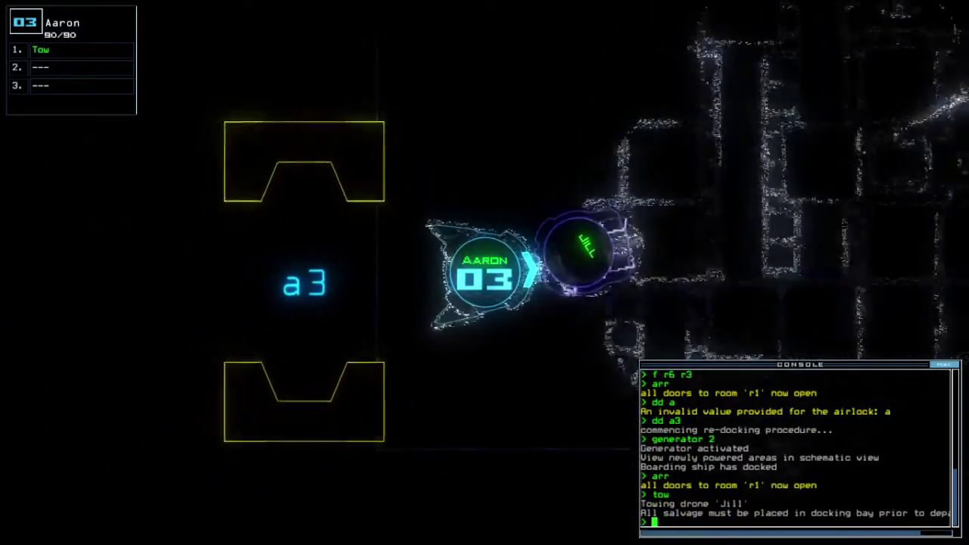
key(Left)
text(to)
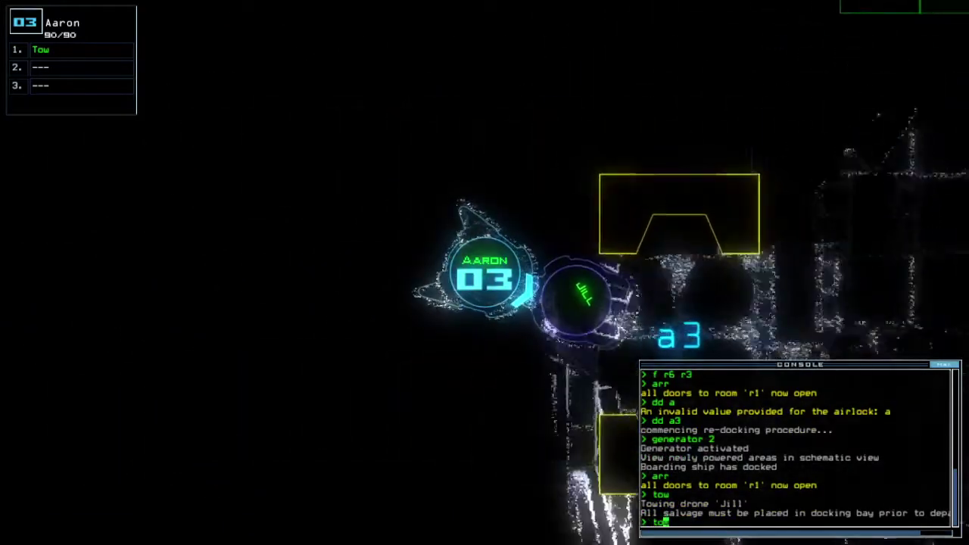
text(swap)
key(Return)
key(Escape)
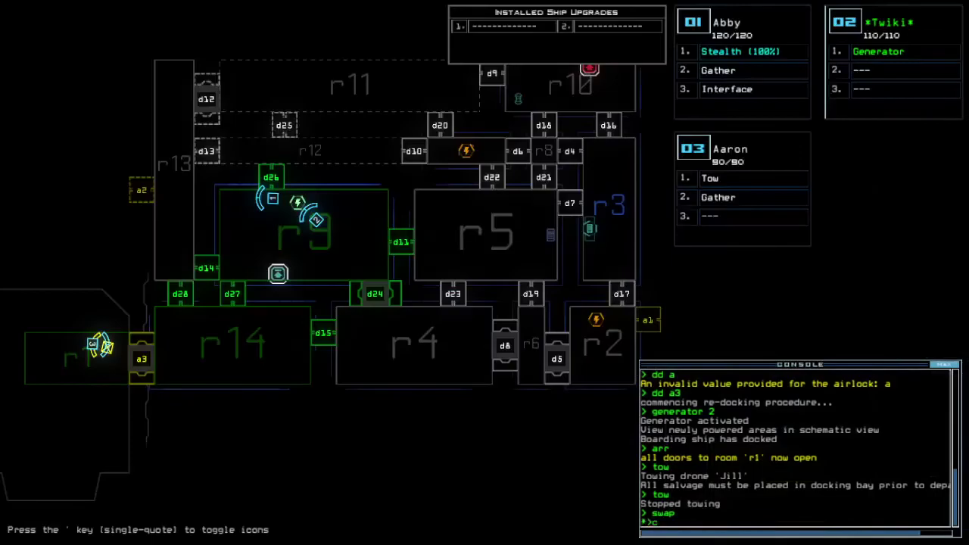
text(cccc)
key(Return)
text(1st;d2)
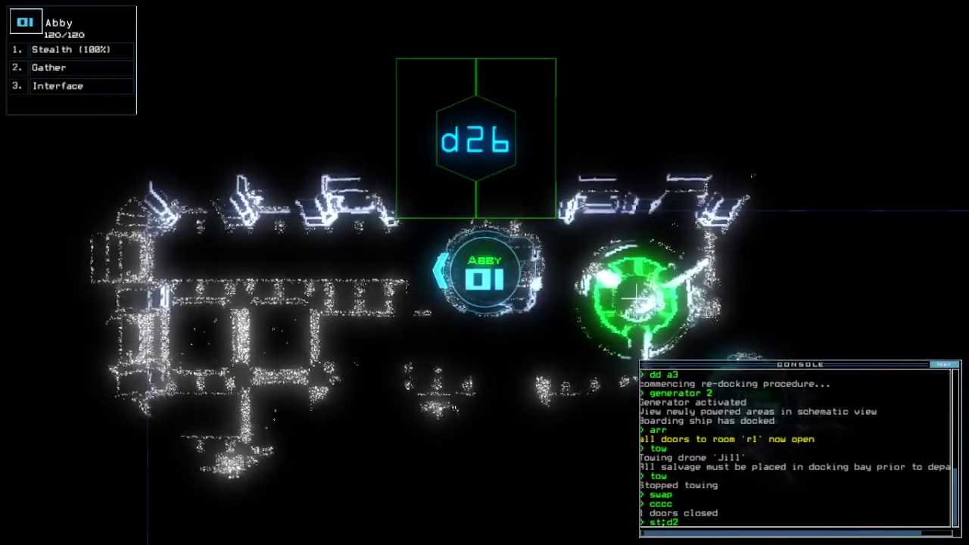
text(6)
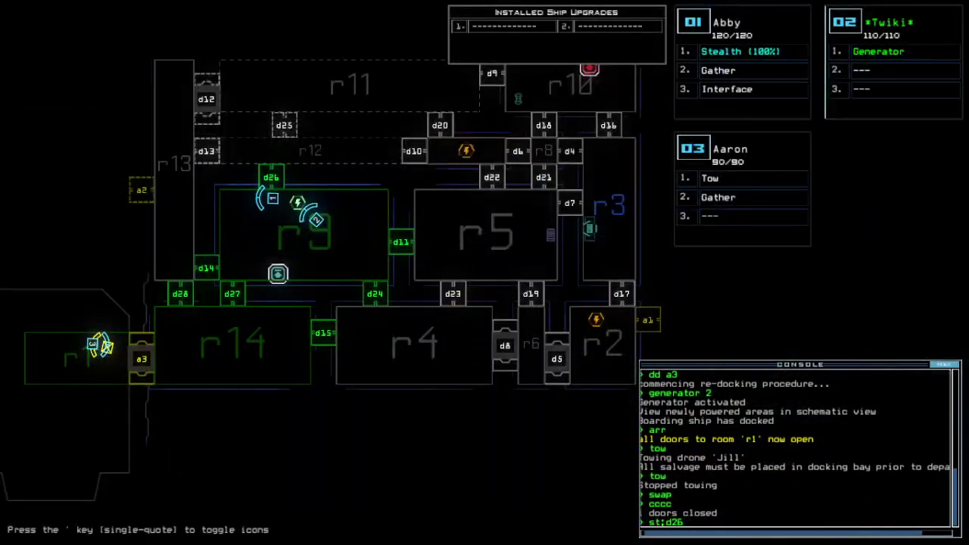
Cloak Abby through d26 into r12, send Twiki after her, and drop stealth.
key(Return)
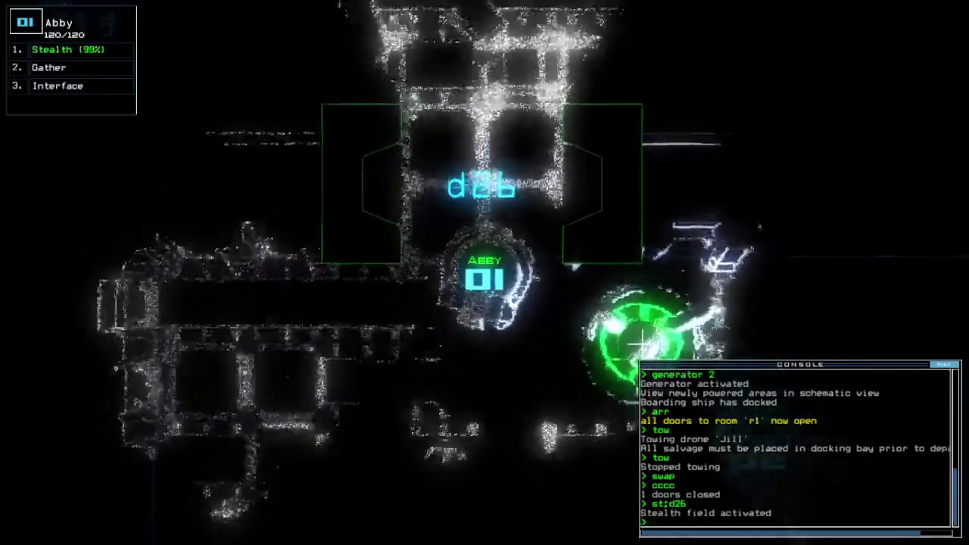
key(Up)
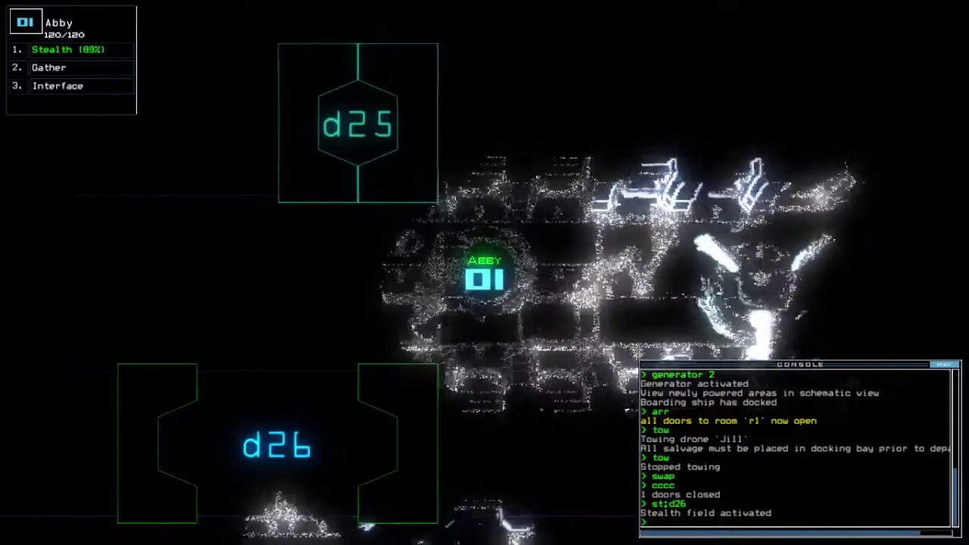
text(navigate 2)
key(Return)
text(st)
key(Return)
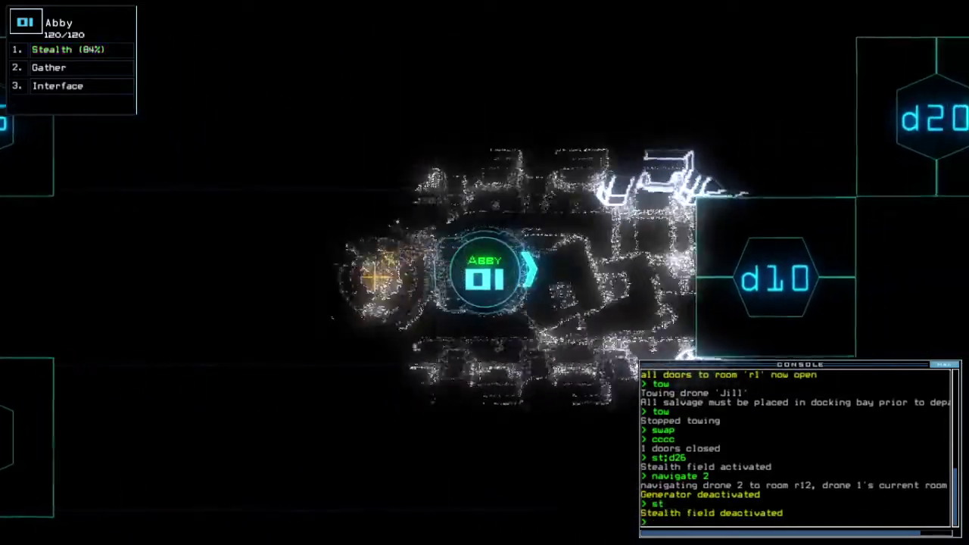
key(space)
Re-power Twiki's generator in r12 and close the doors around the drones.
key(2)
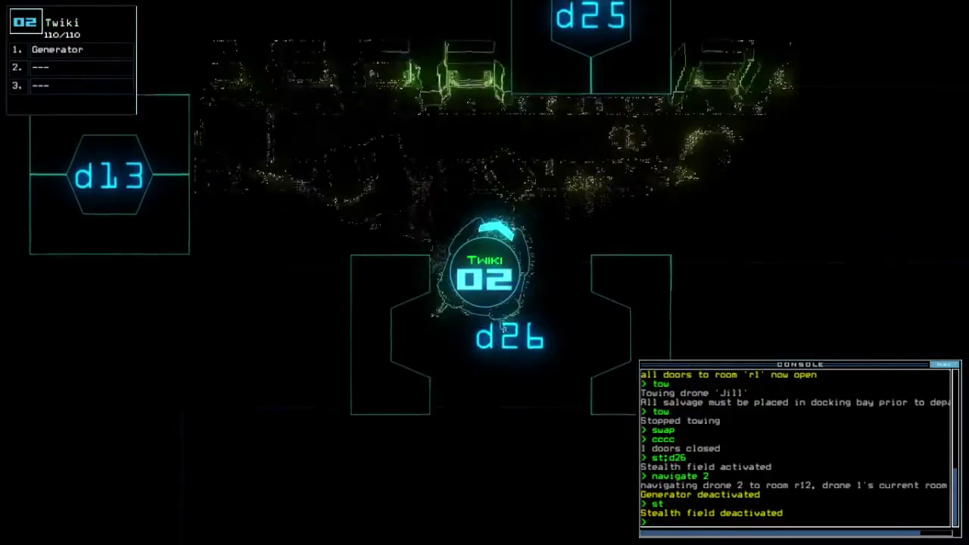
text(generator)
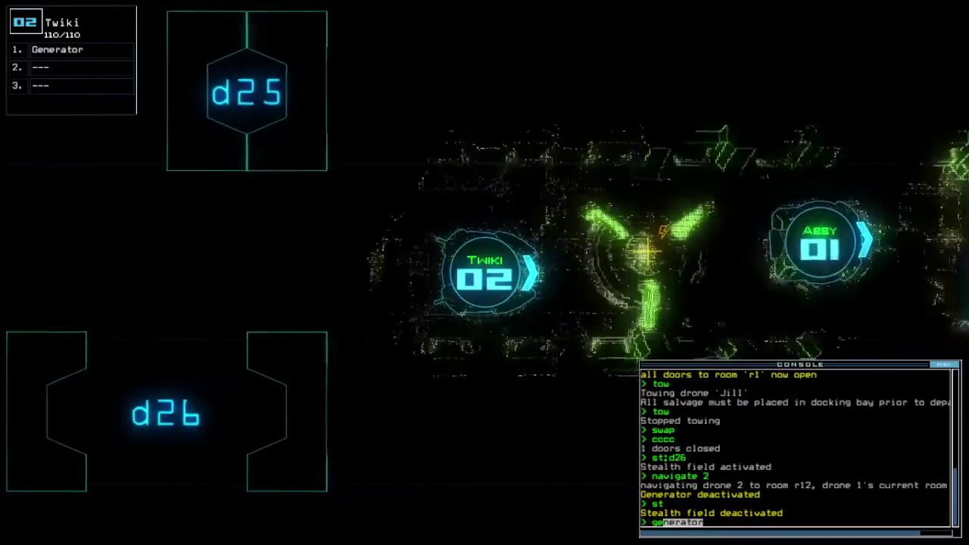
key(Return)
text(cccc)
key(Return)
key(space)
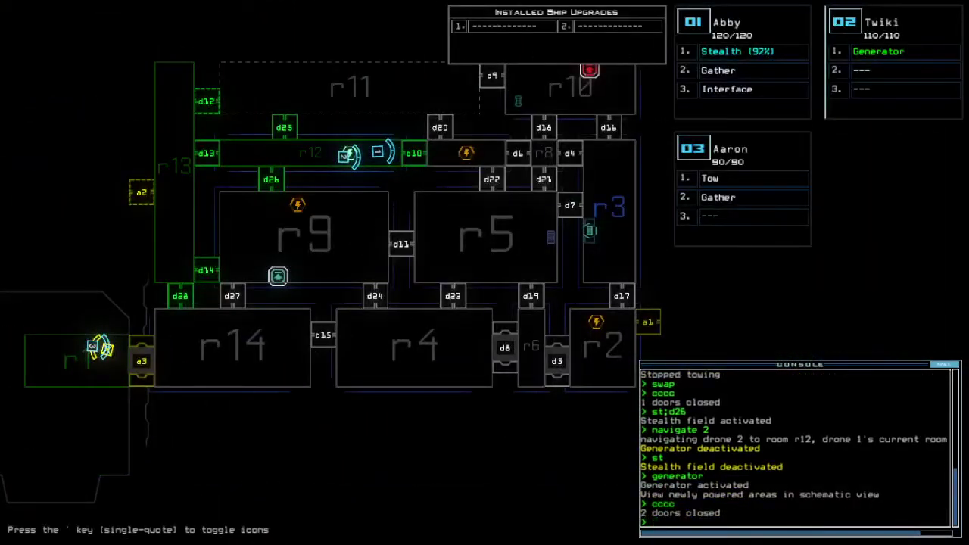
key(2)
key(3)
Turn Abby around and steer her west toward door d13.
key(1)
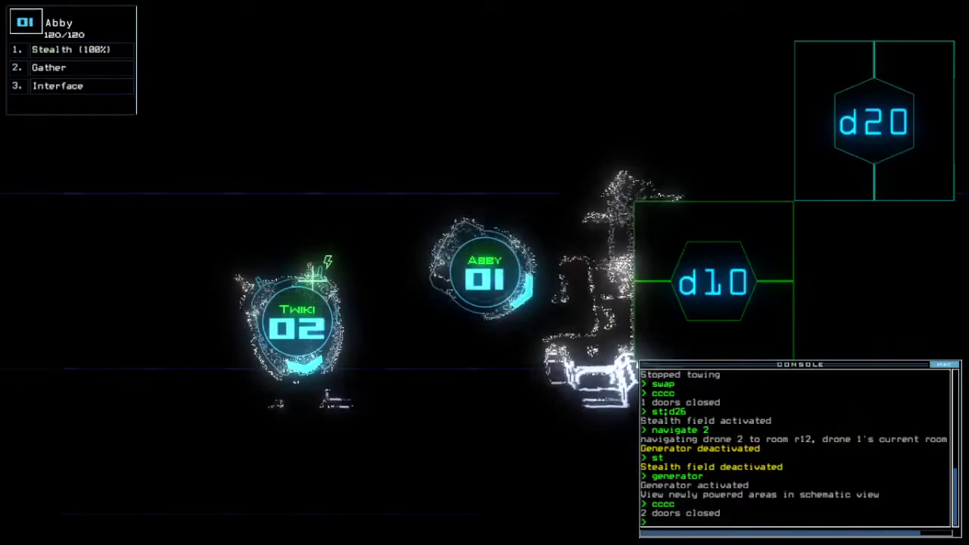
key(Left)
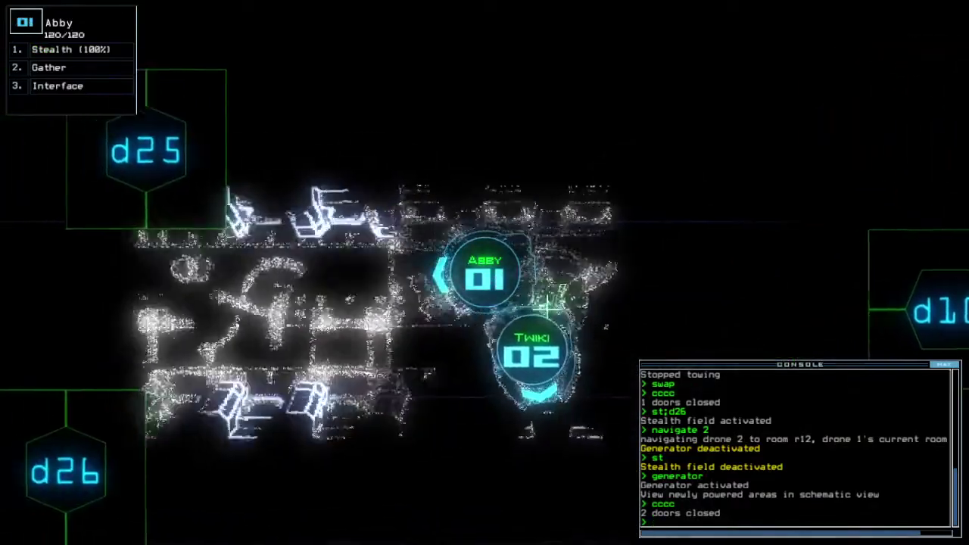
key(Up)
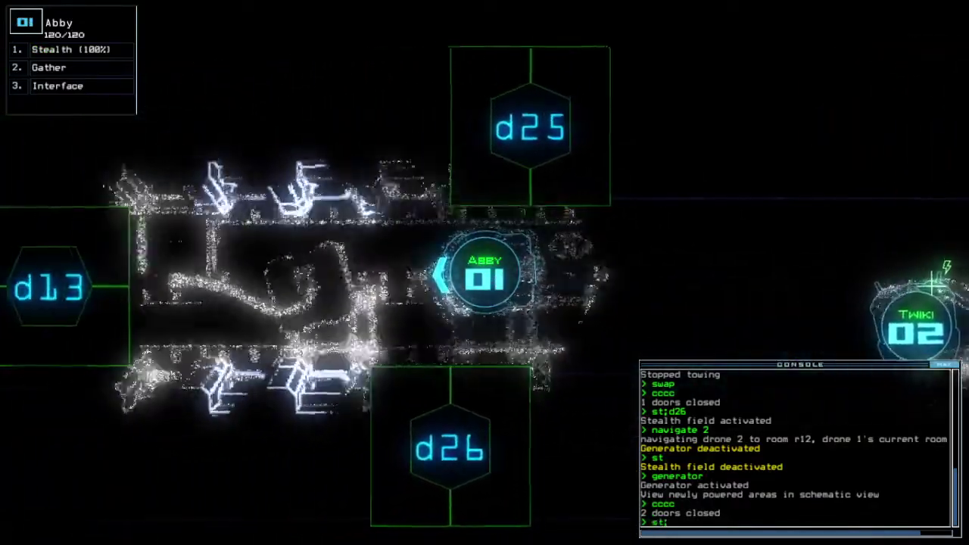
text(st;d13)
key(Left)
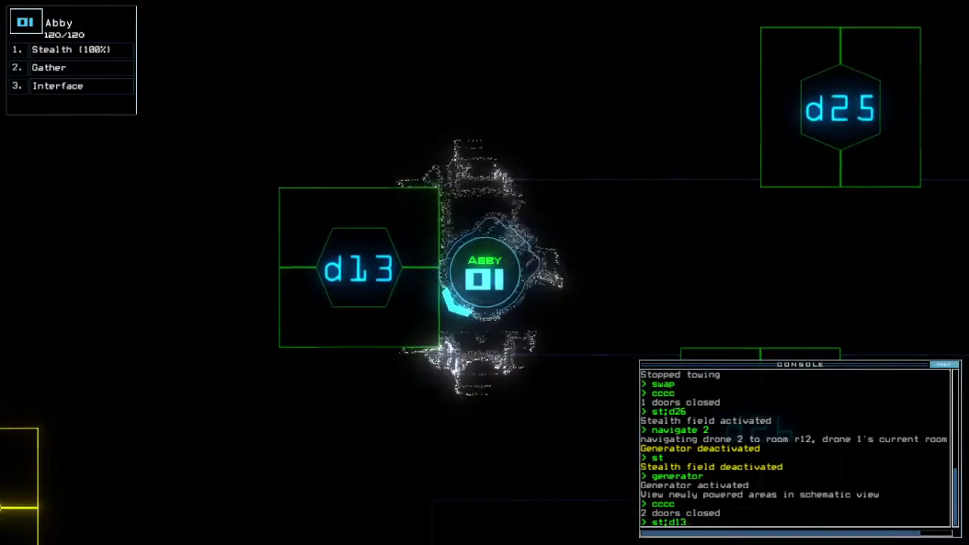
key(Up)
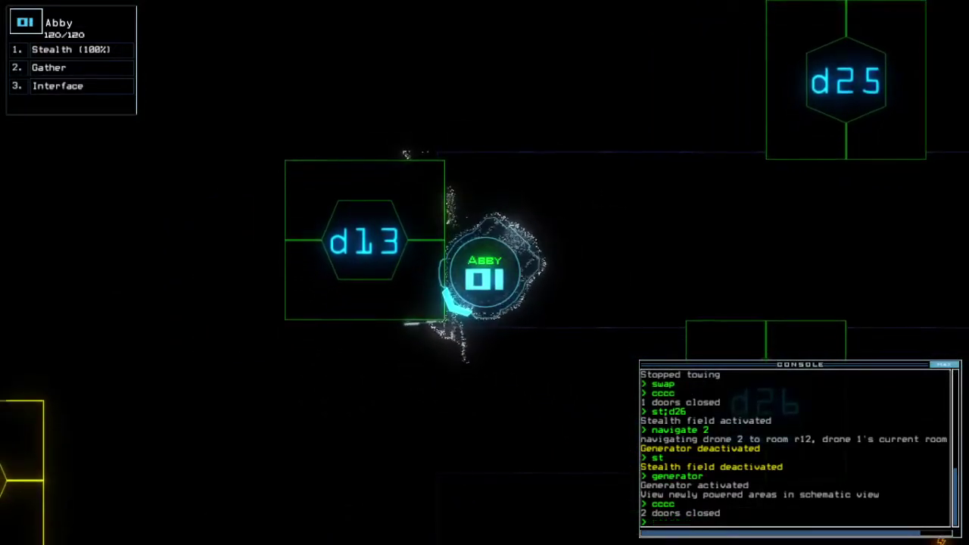
key(Tab)
key(Tab)
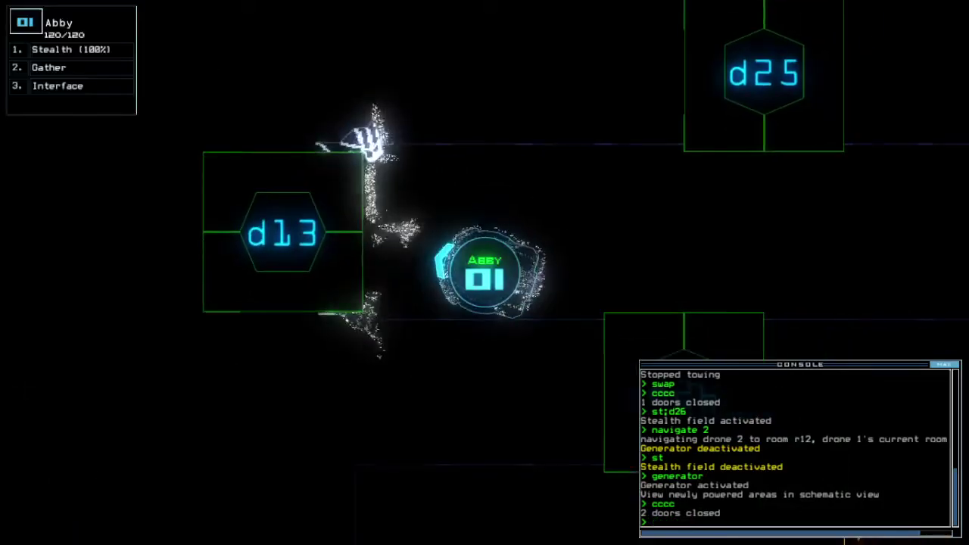
Drive Abby back east to door d26 and operate it.
key(Right)
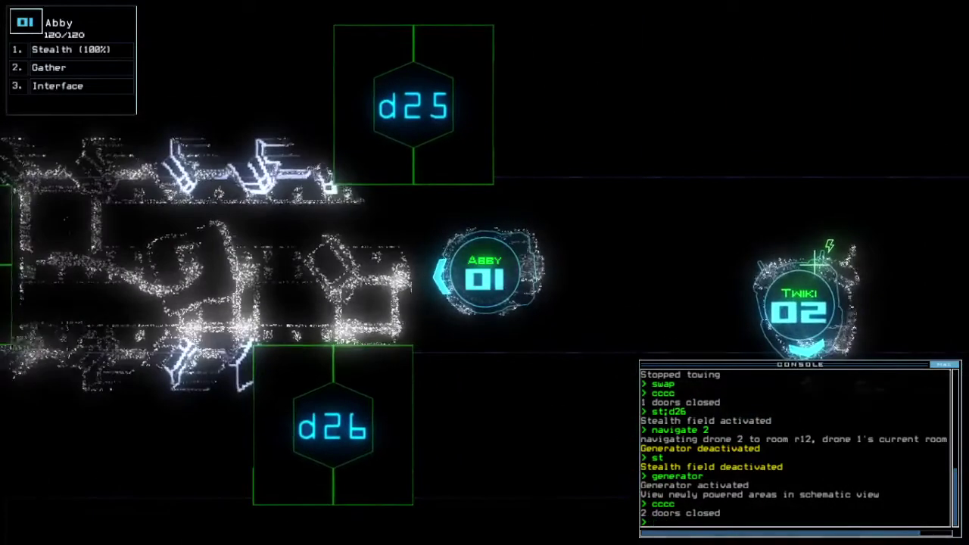
key(Tab)
key(Tab)
key(Down)
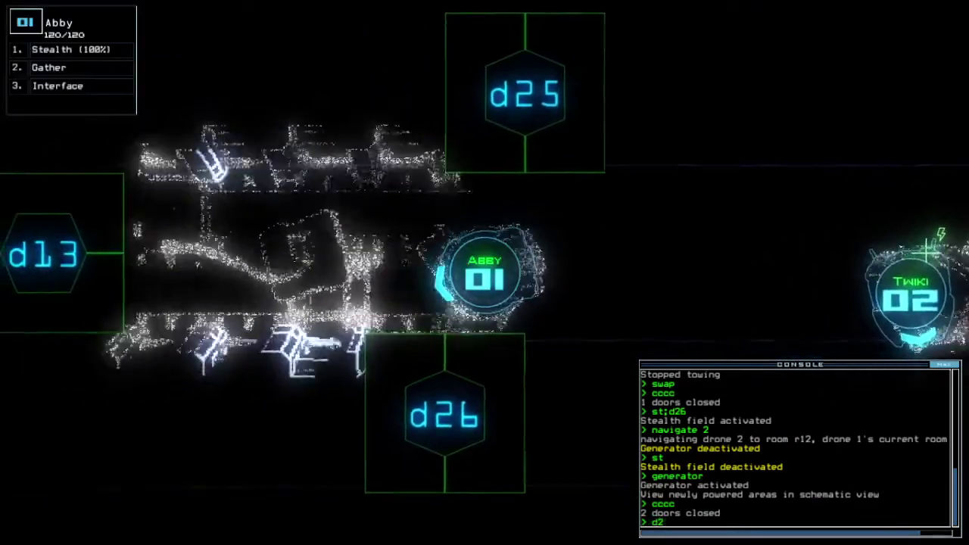
text(d26)
key(Return)
key(Tab)
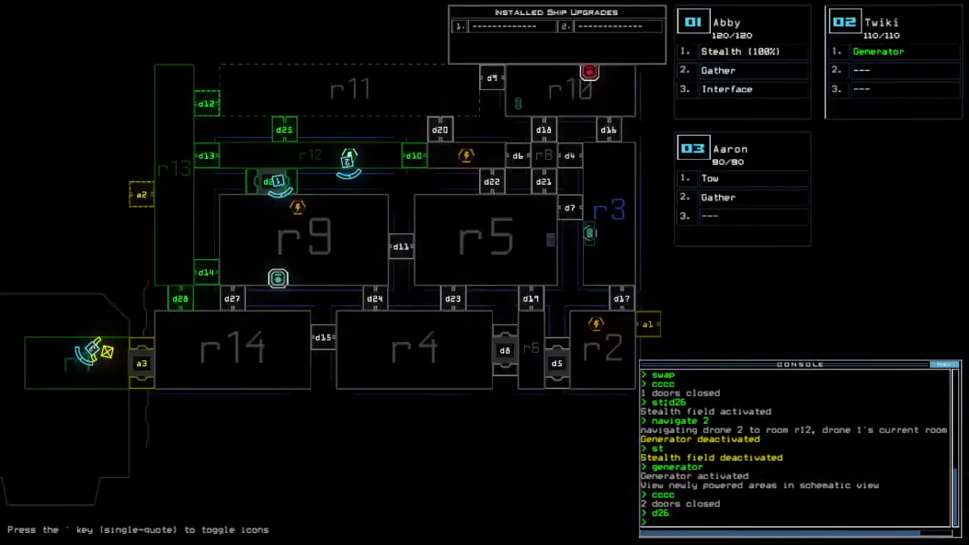
Check the elapsed mission time with Twiki and seal room r1's doors.
key(2)
scroll(518, 307, down, 3)
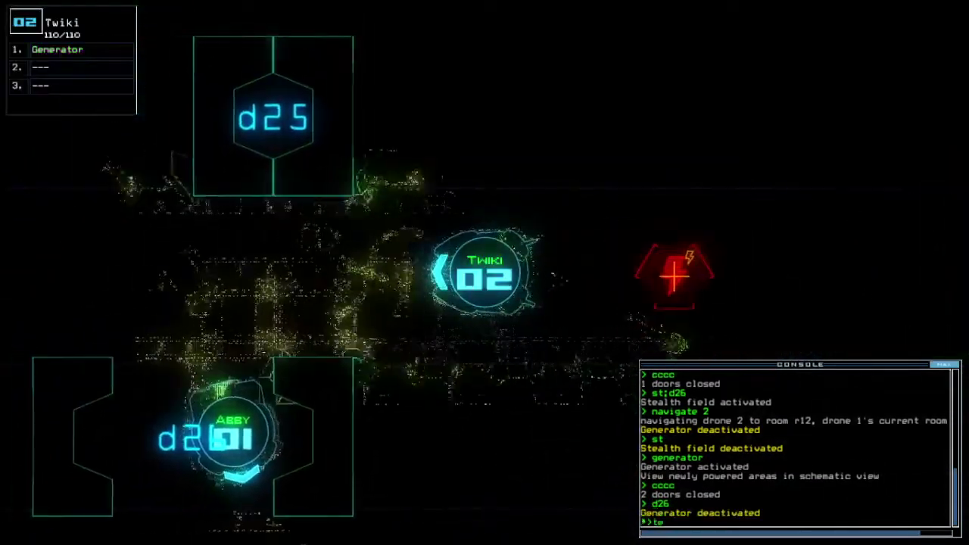
text(te)
key(Return)
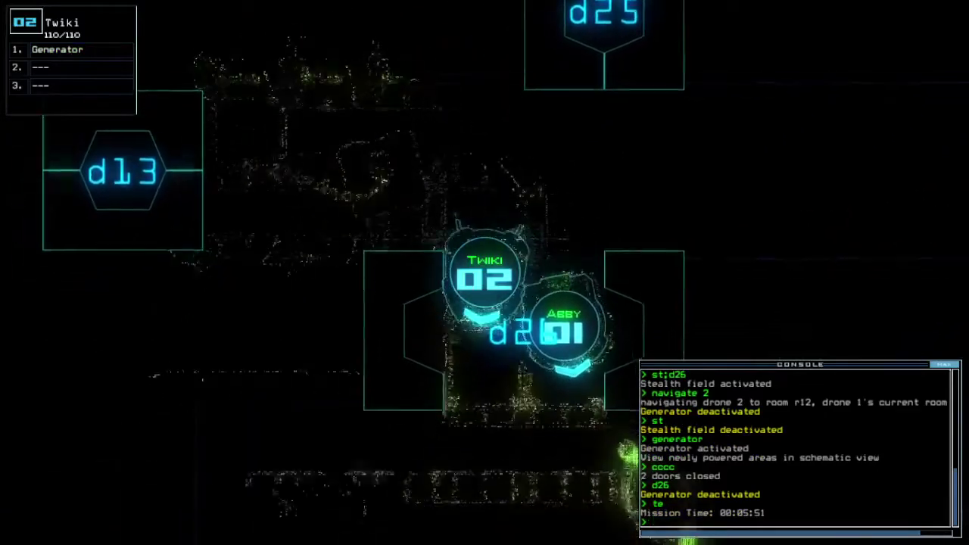
key(Tab)
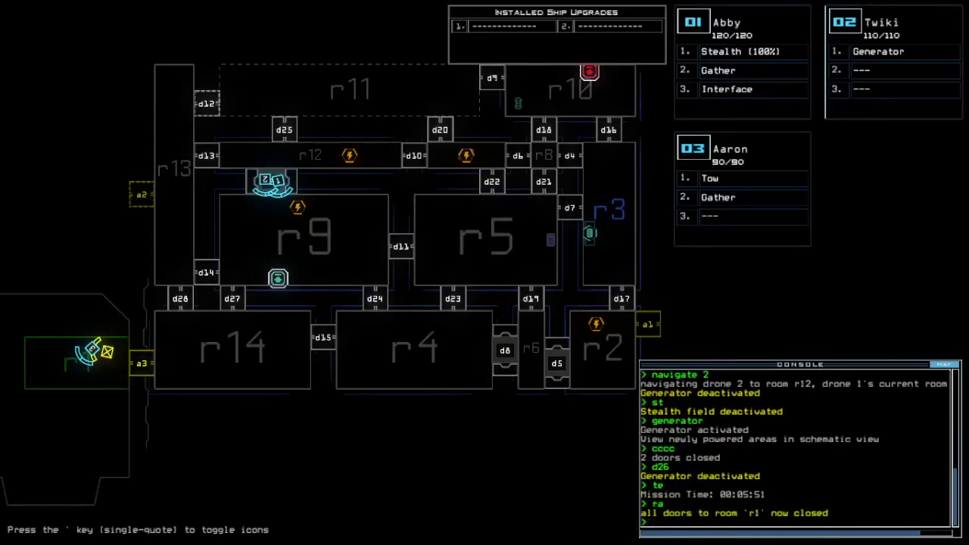
key(Tab)
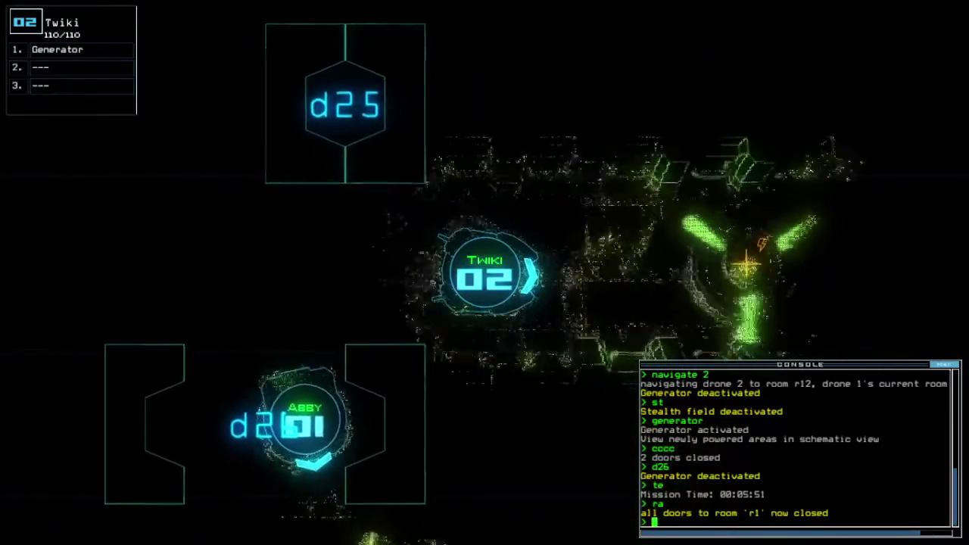
text(generator)
Restart the generator, then operate doors d26 and d10.
key(Return)
key(Tab)
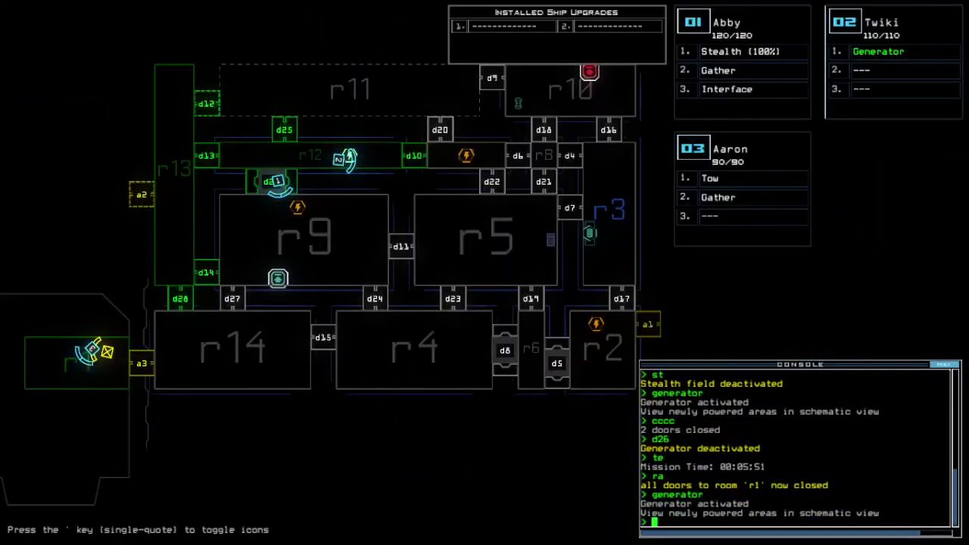
key(Tab)
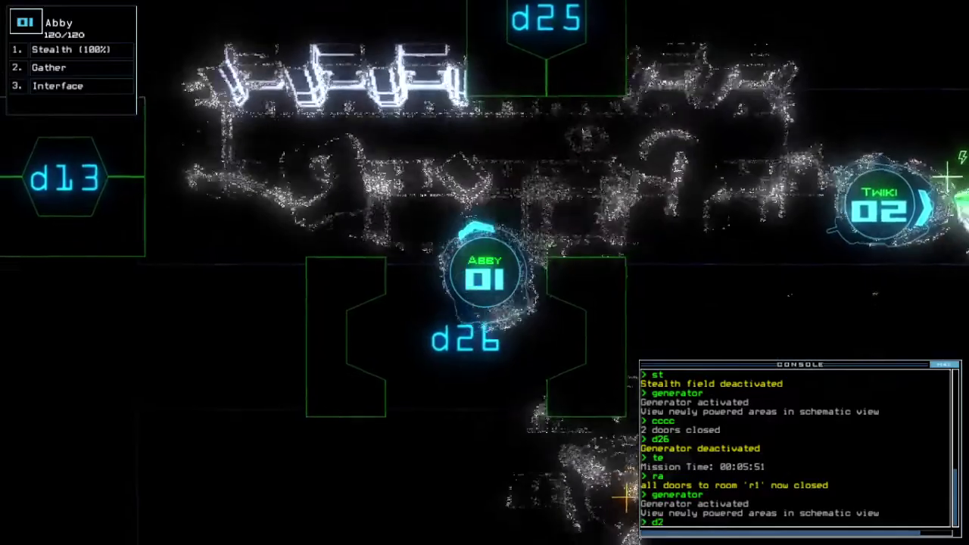
text(d26)
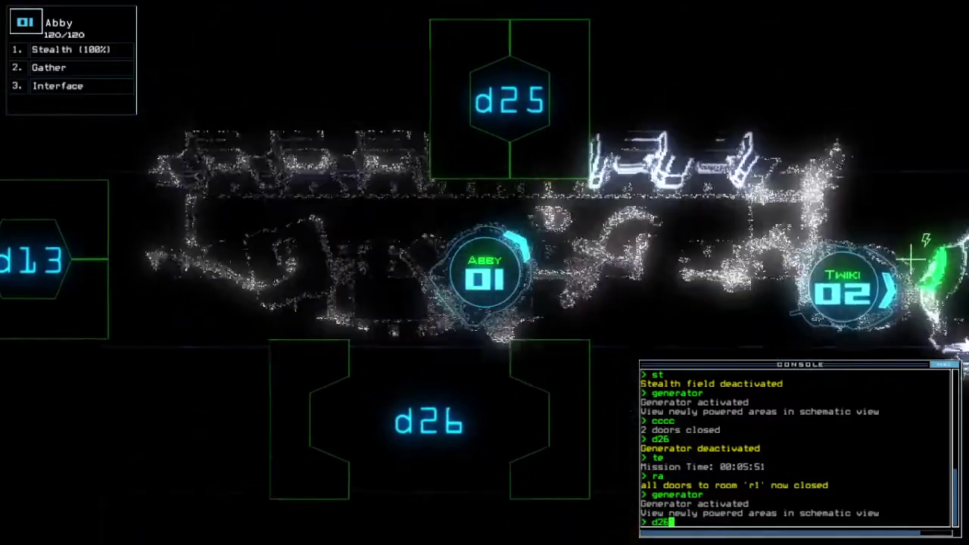
key(Return)
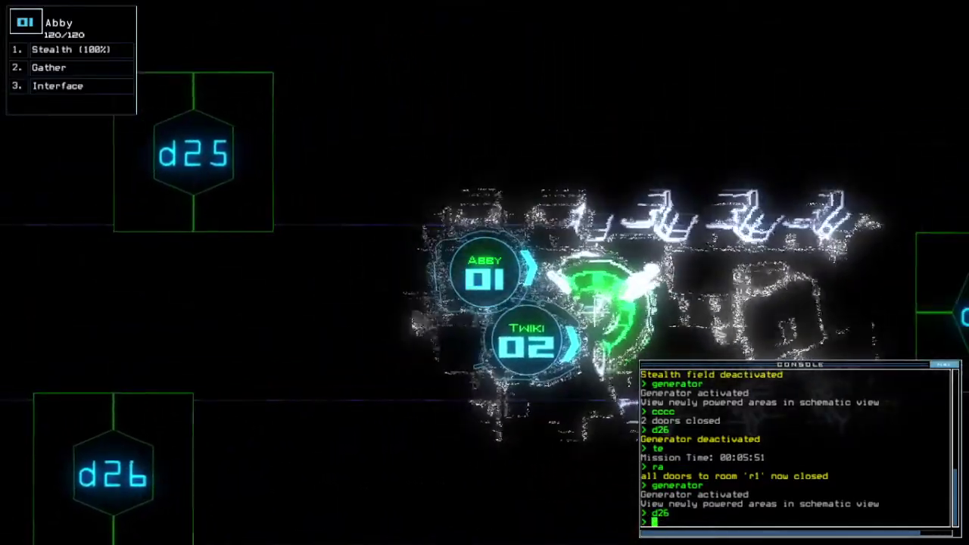
text(d1)
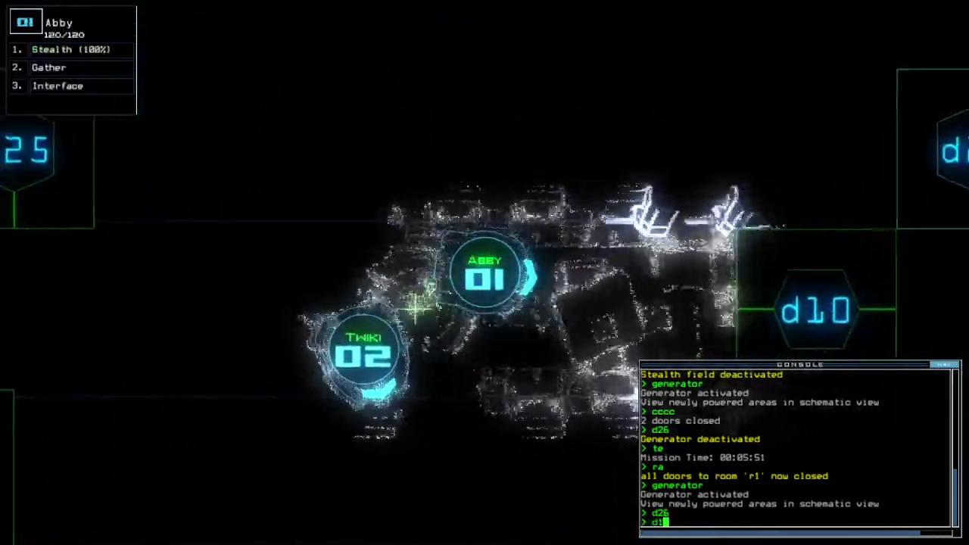
text(0)
key(Return)
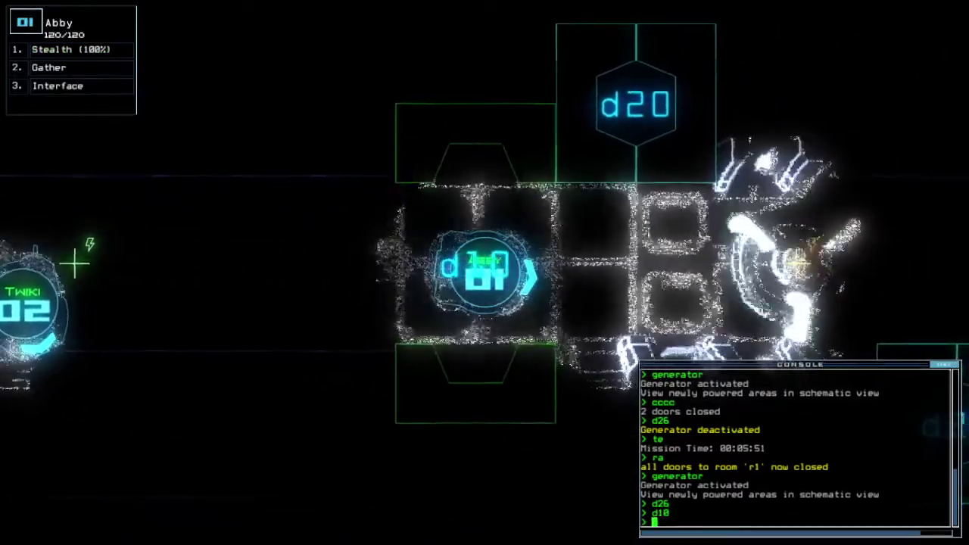
text(navigate 2)
Navigate Twiki to join Abby in r7, watching the drones on the schematic.
key(Return)
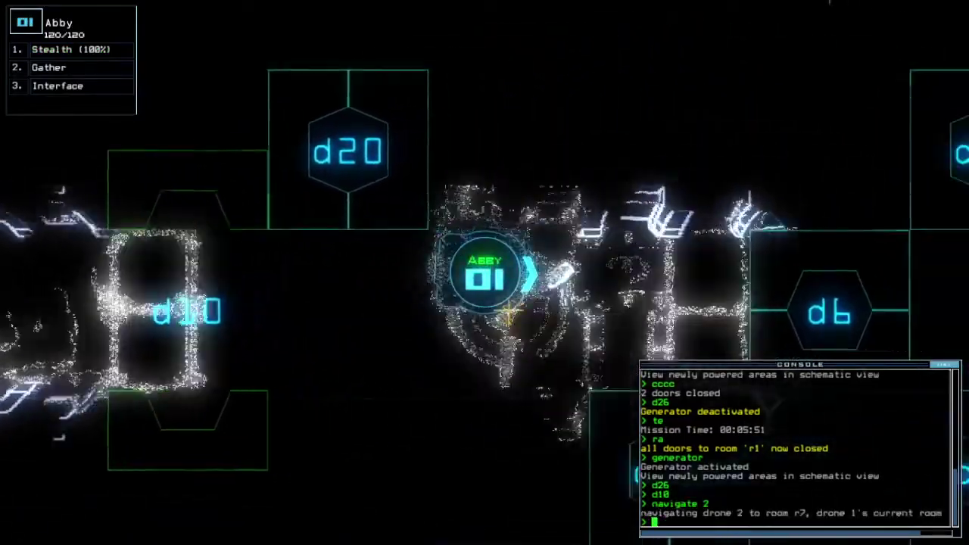
key(space)
key(space)
key(space)
text(generator 2)
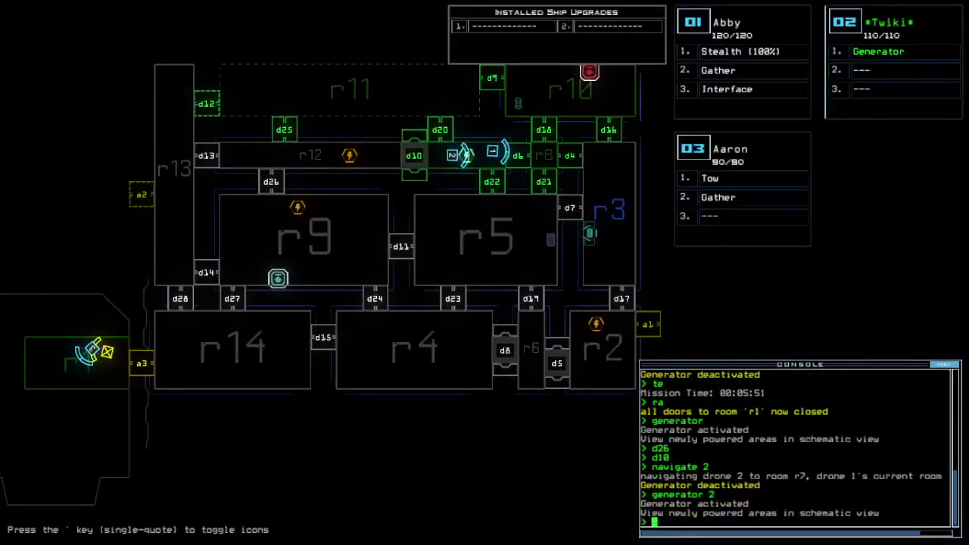
key(space)
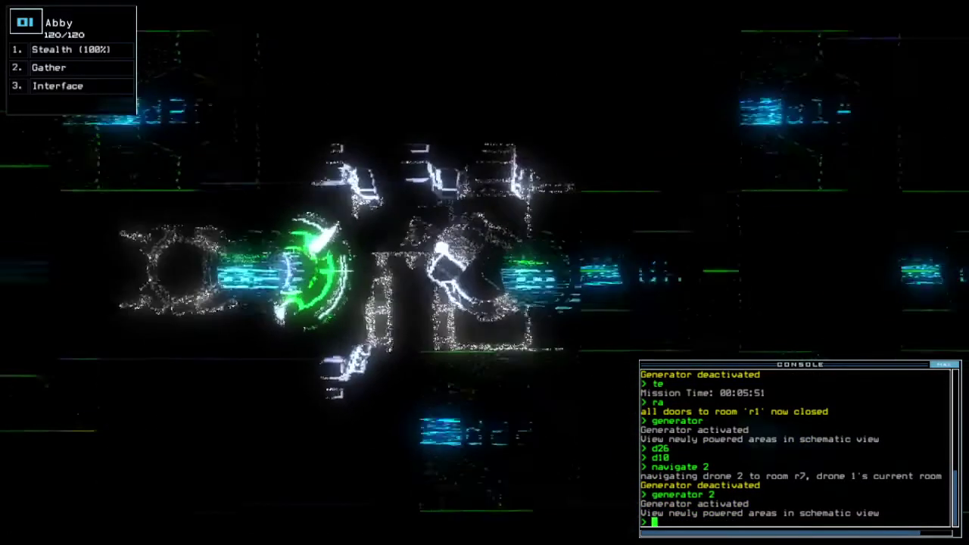
text(d6)
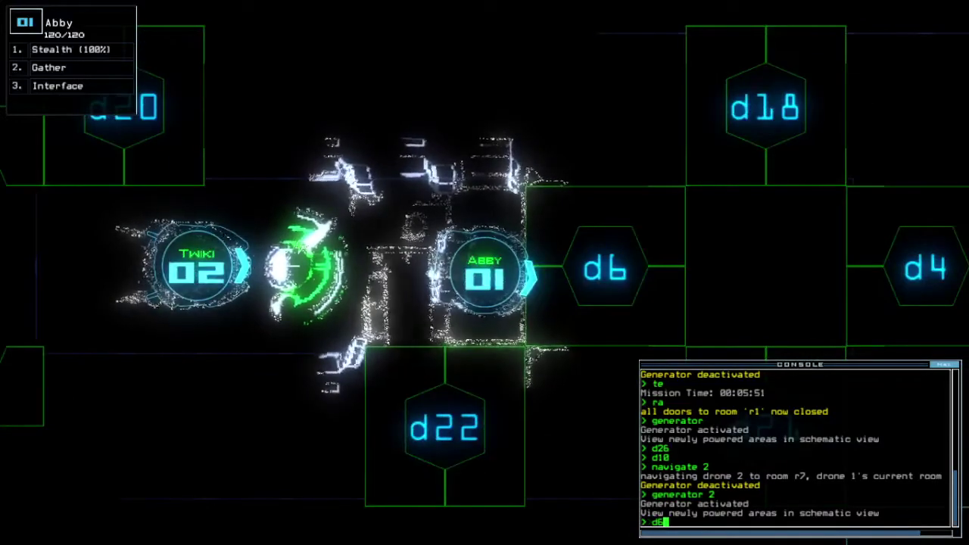
key(BackSpace)
key(space)
text(8)
Reveal rooms r8 and r10 and open door d9, tracking Abby's position.
key(Return)
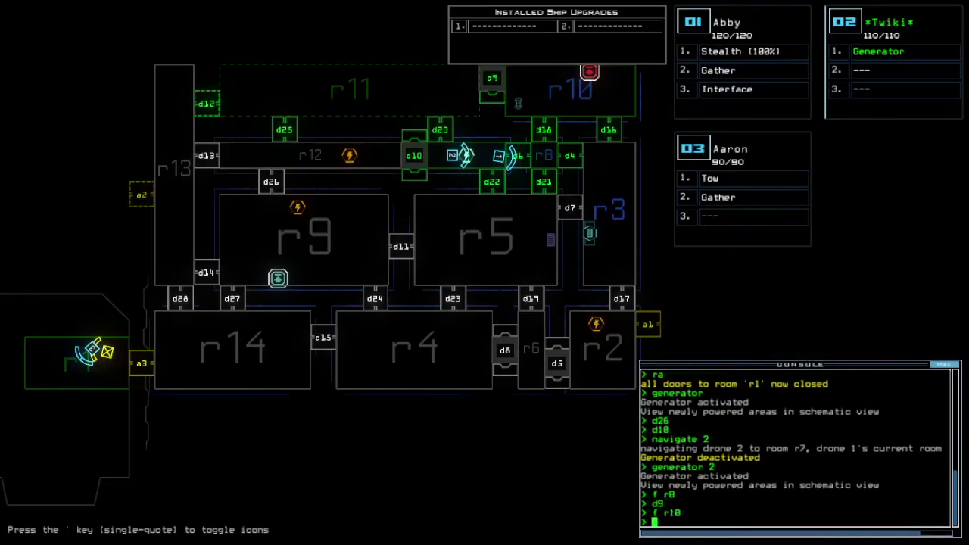
key(2)
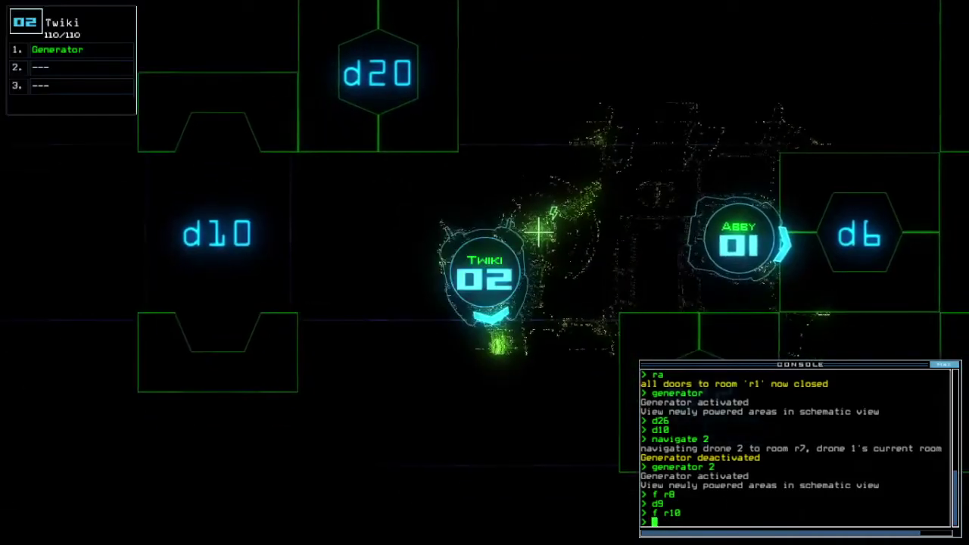
key(1)
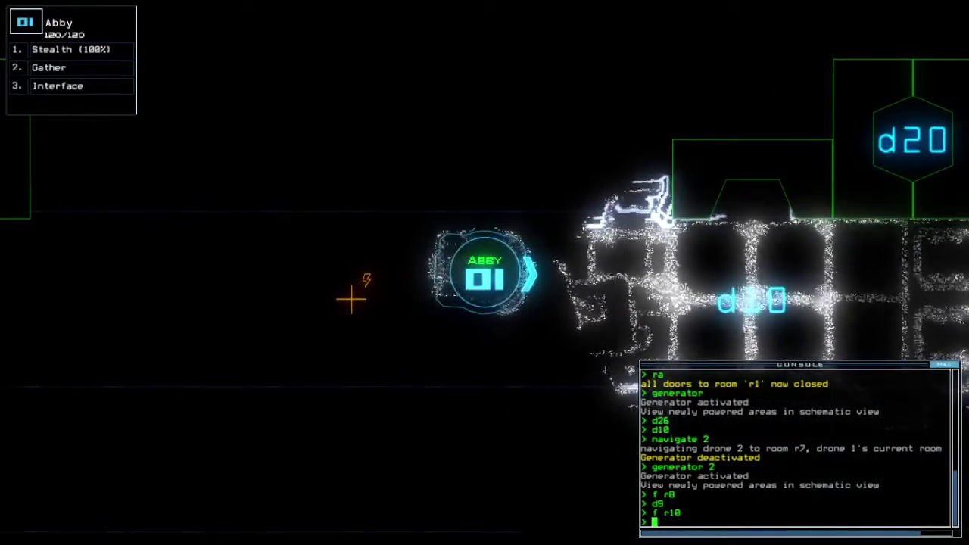
key(space)
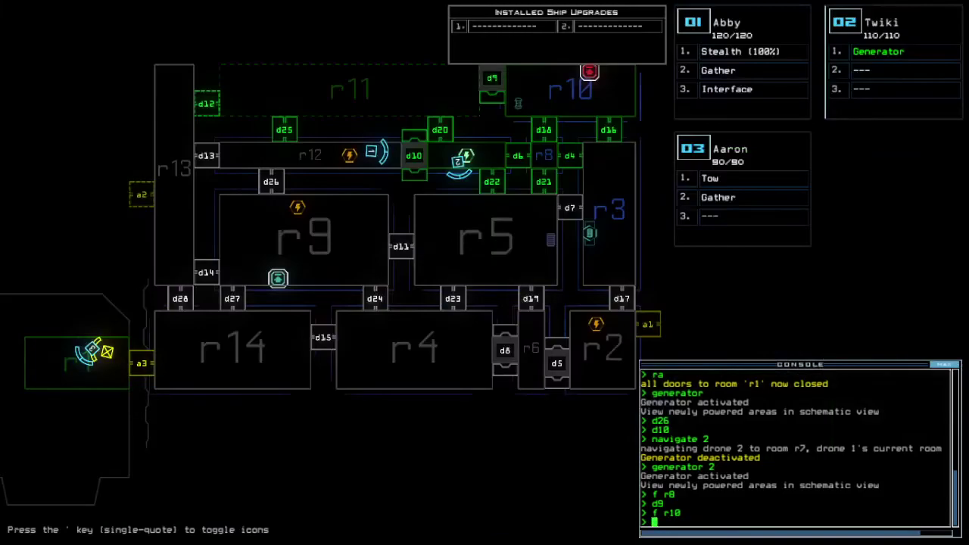
key(space)
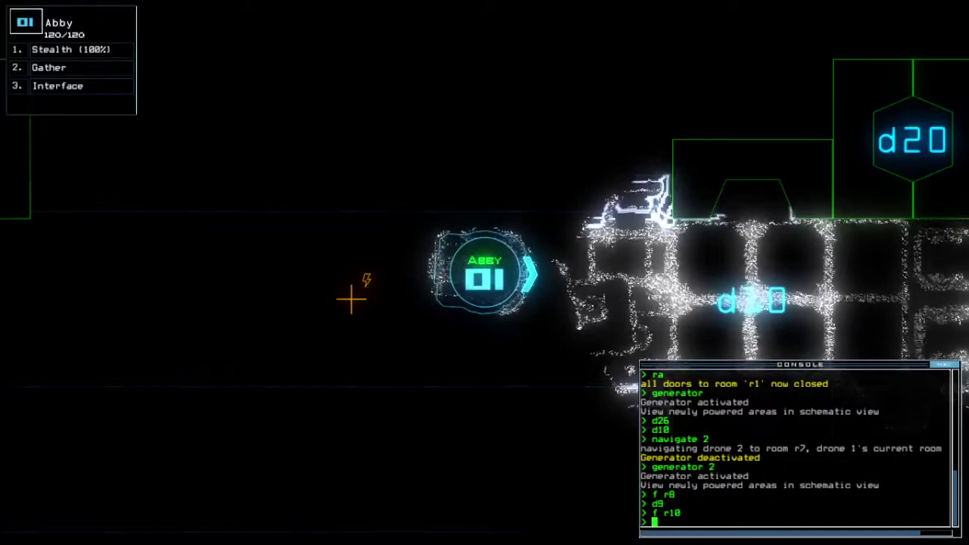
Close door d10 behind Abby once she is back in r12.
key(space)
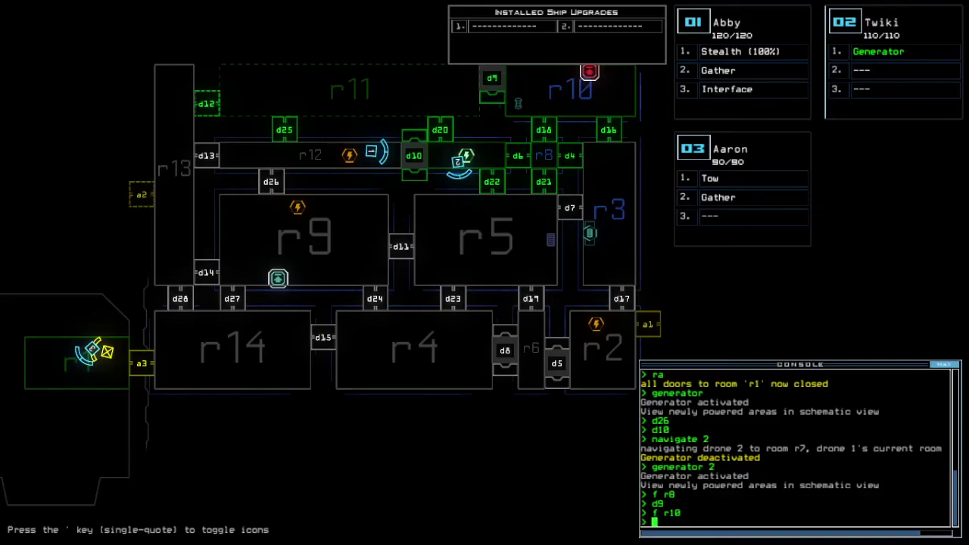
key(space)
text(d1)
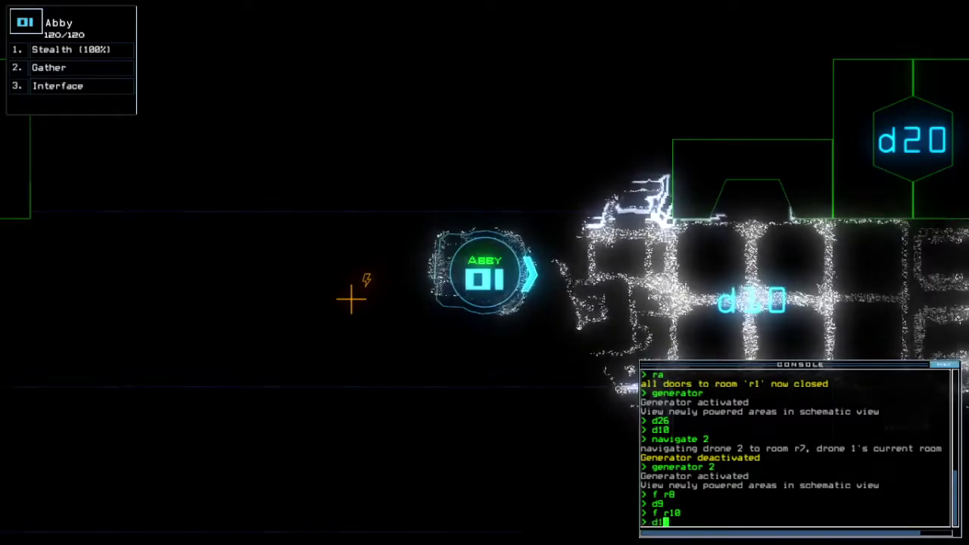
text(0)
key(Return)
key(space)
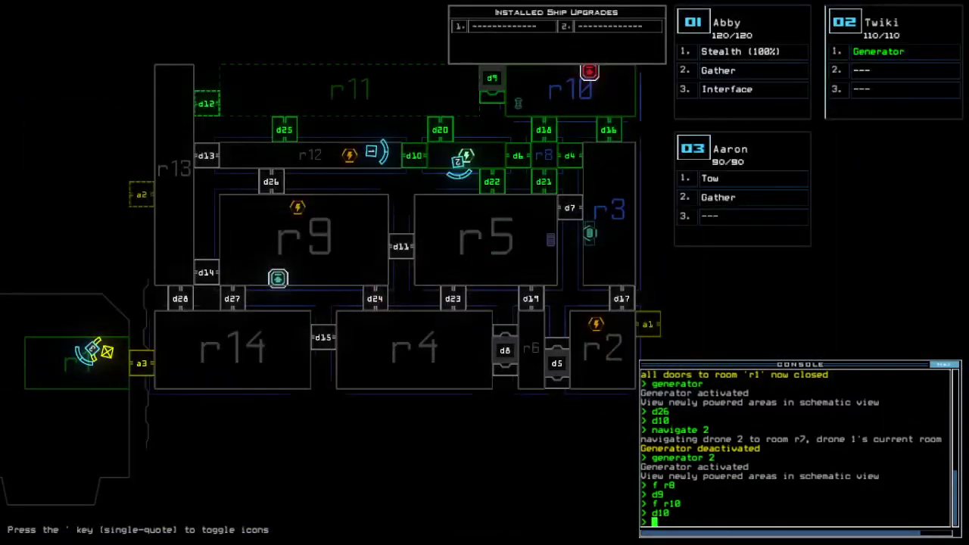
key(space)
text(st;d2)
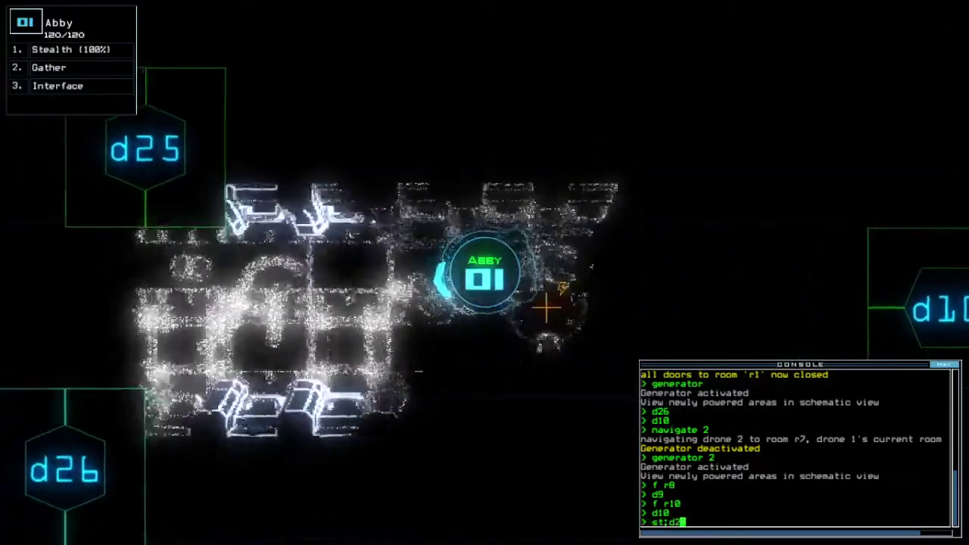
text(5)
Cloak Abby and toggle door d25 twice to slip into corridor r12.
key(Return)
text(d2)
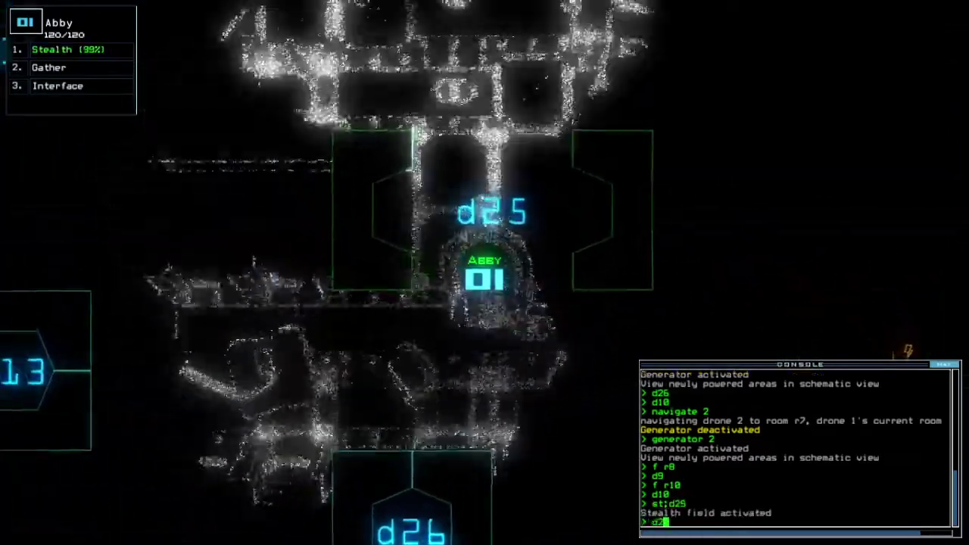
text(5)
key(Return)
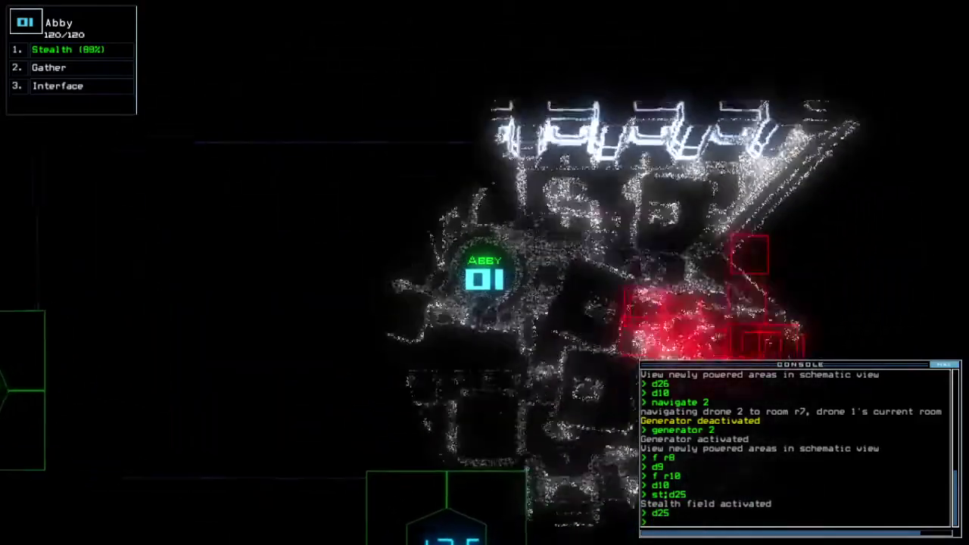
key(space)
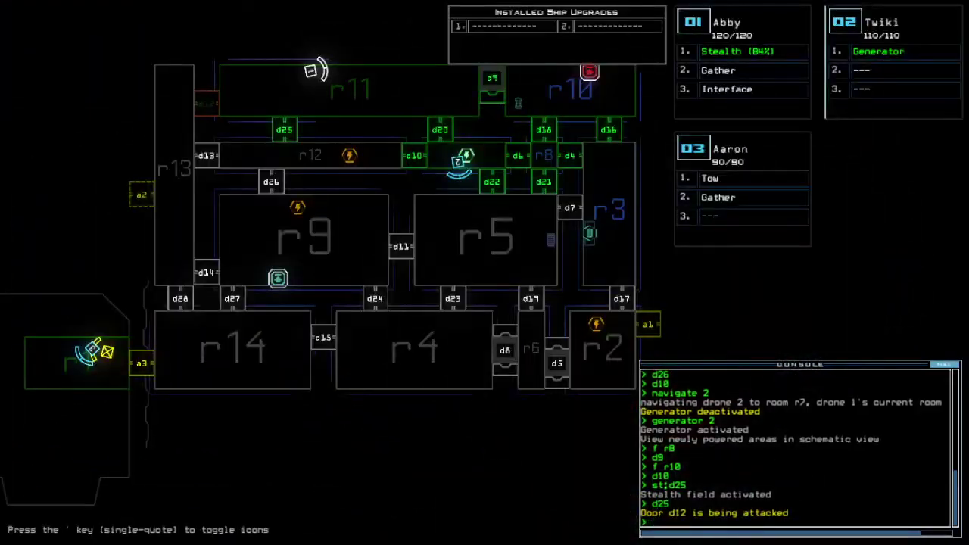
key(space)
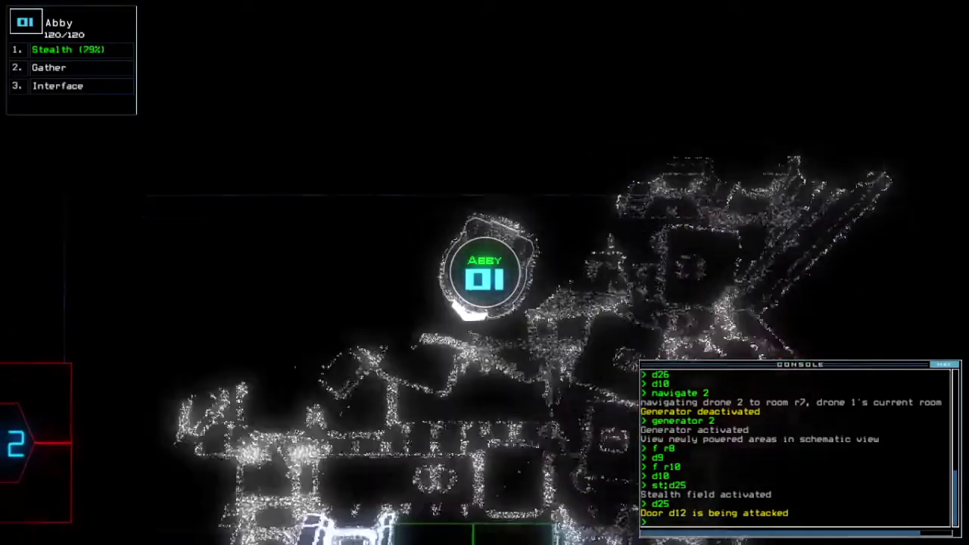
text(d25)
key(Return)
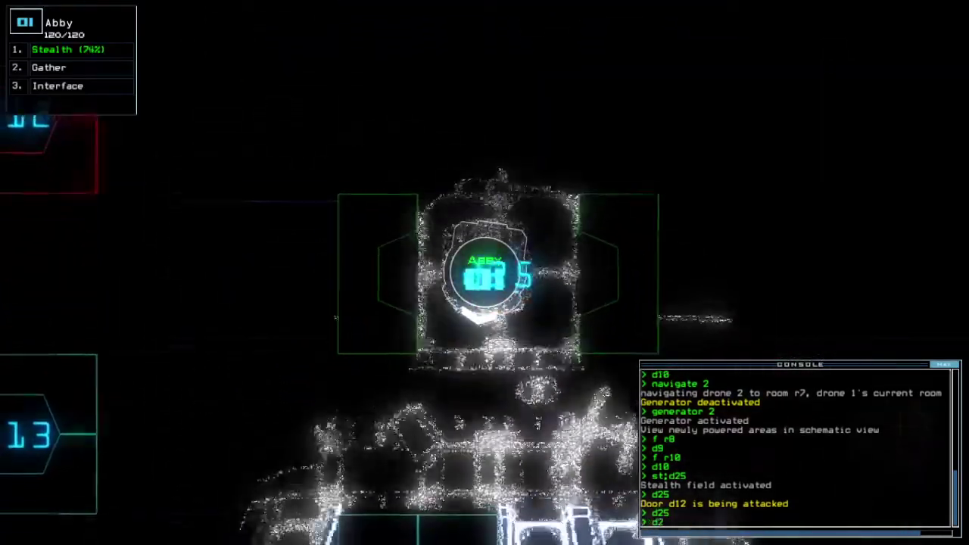
text(d25)
key(Return)
key(space)
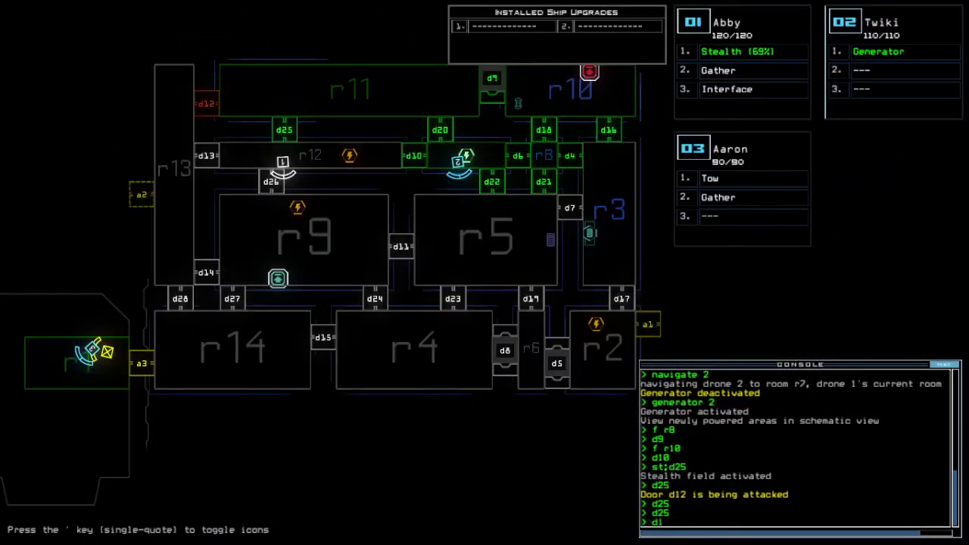
key(space)
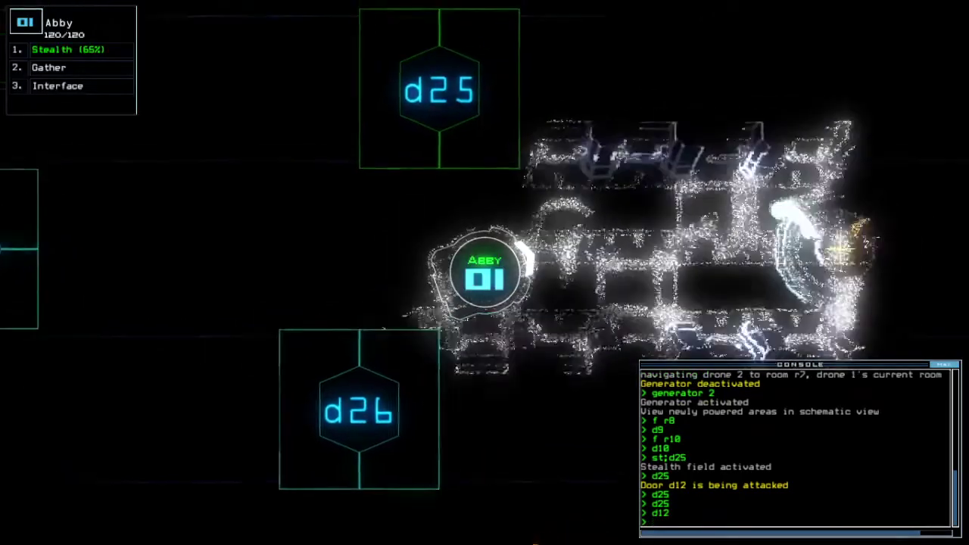
text(st)
Drop Abby's stealth, then toggle doors d12 and d10 toward Twiki.
key(Return)
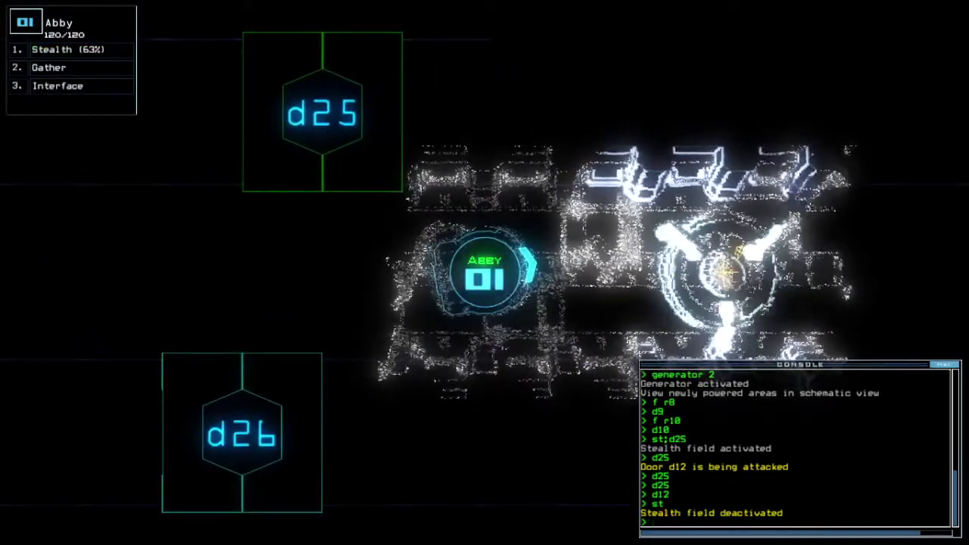
key(space)
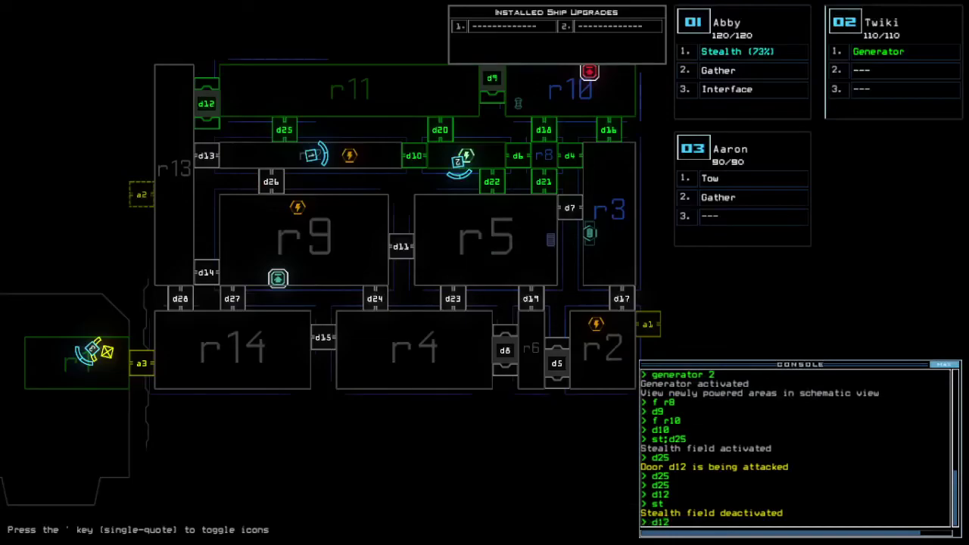
key(space)
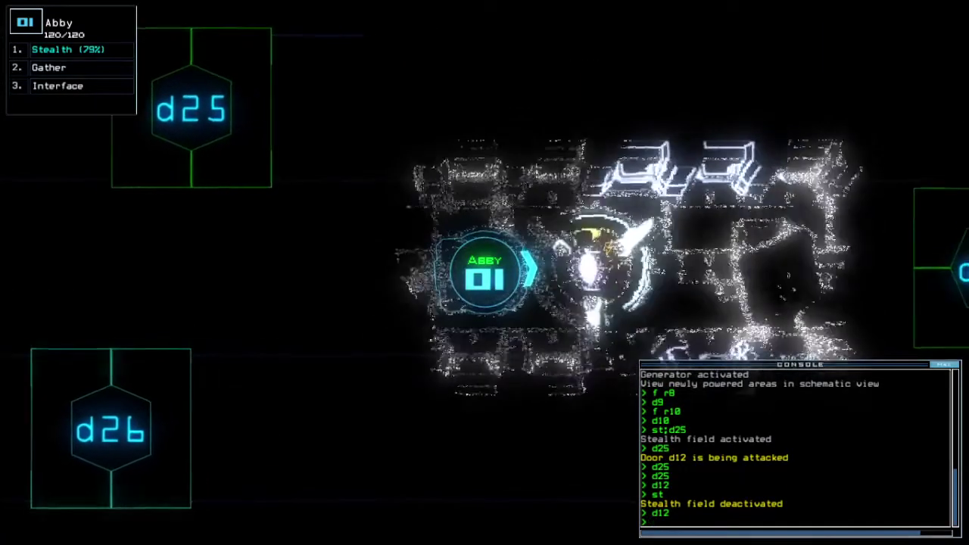
text(d10)
key(Return)
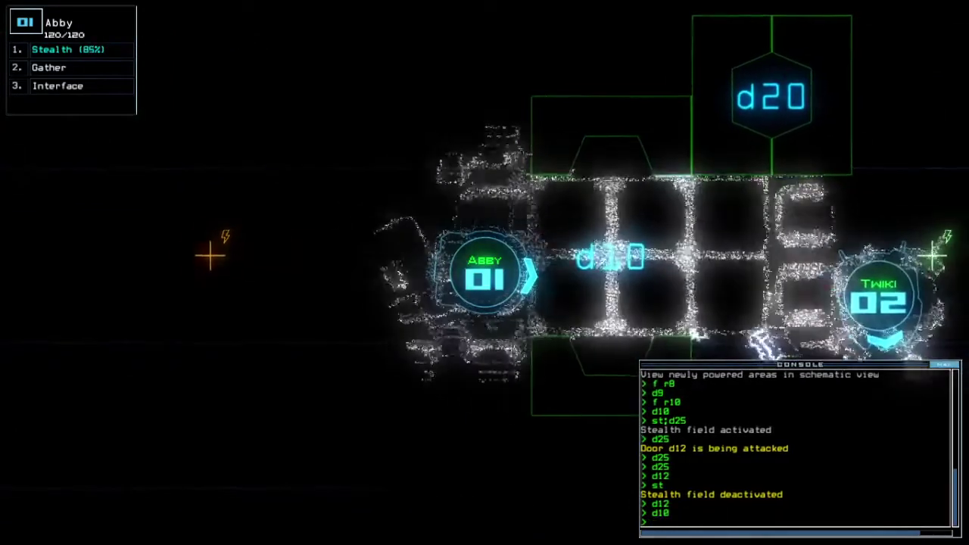
key(space)
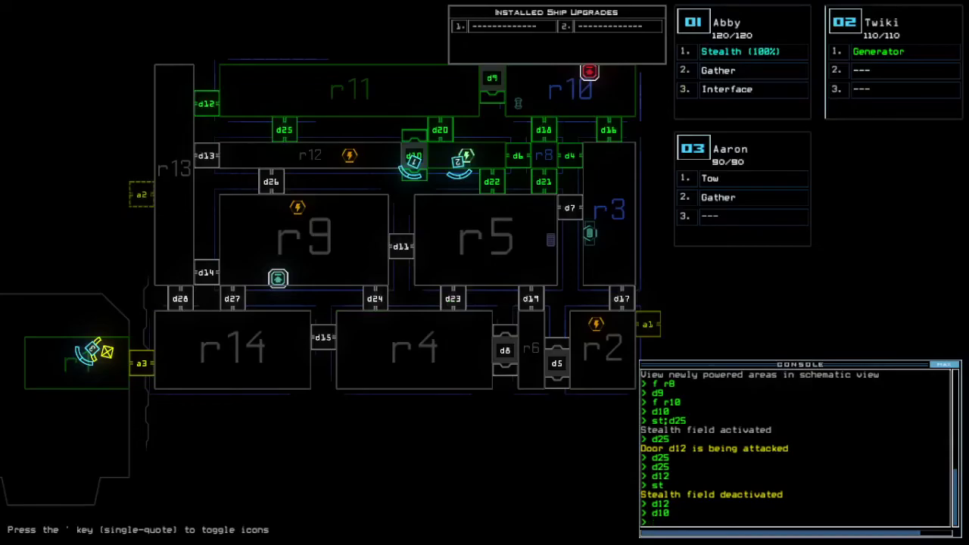
Reactivate Twiki's generator, then check Abby's camera view.
key(space)
key(2)
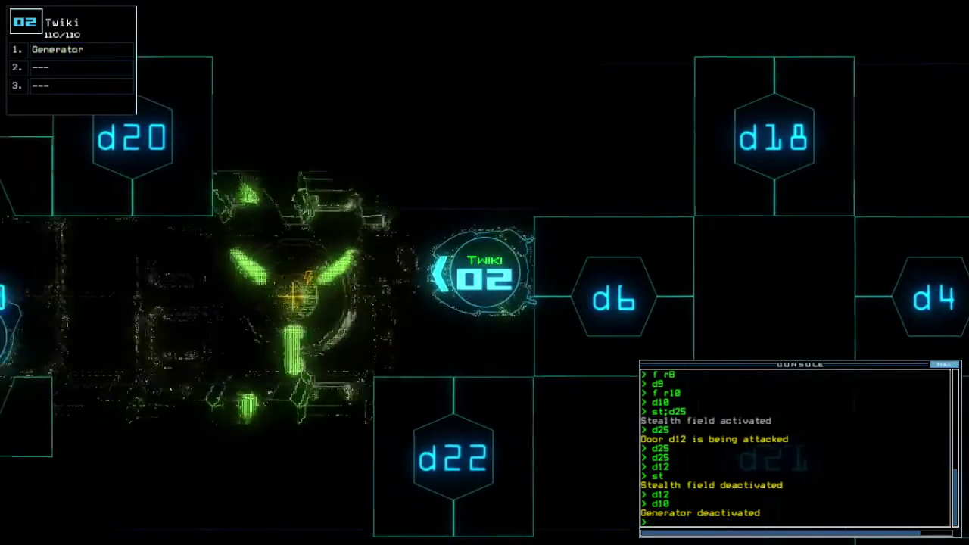
text(generator)
key(Return)
key(space)
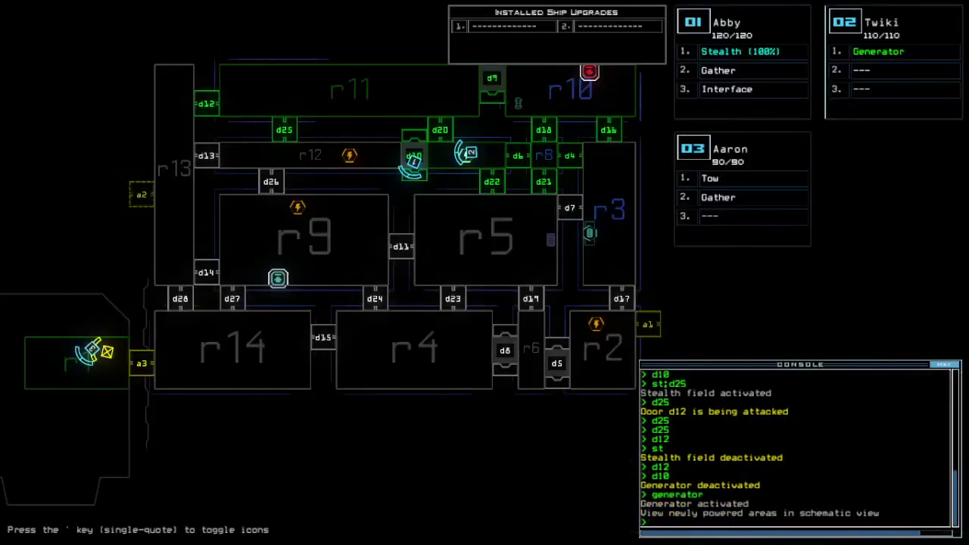
key(space)
key(1)
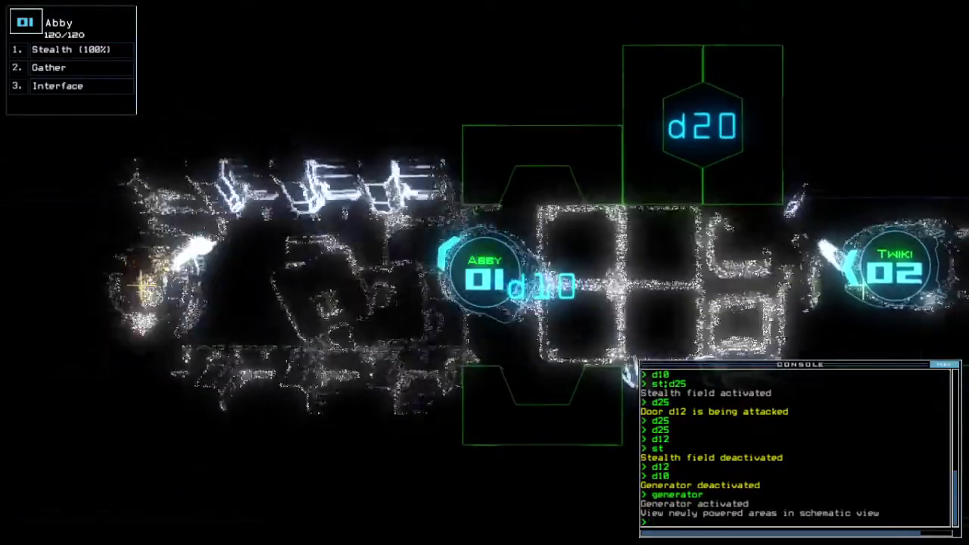
key(space)
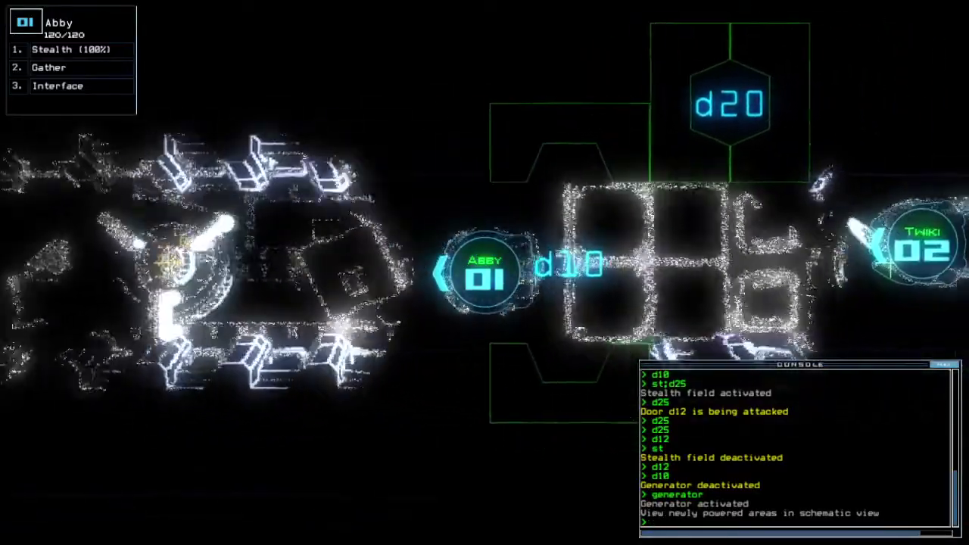
Select Twiki and check the elapsed mission time twice on the schematic map.
key(2)
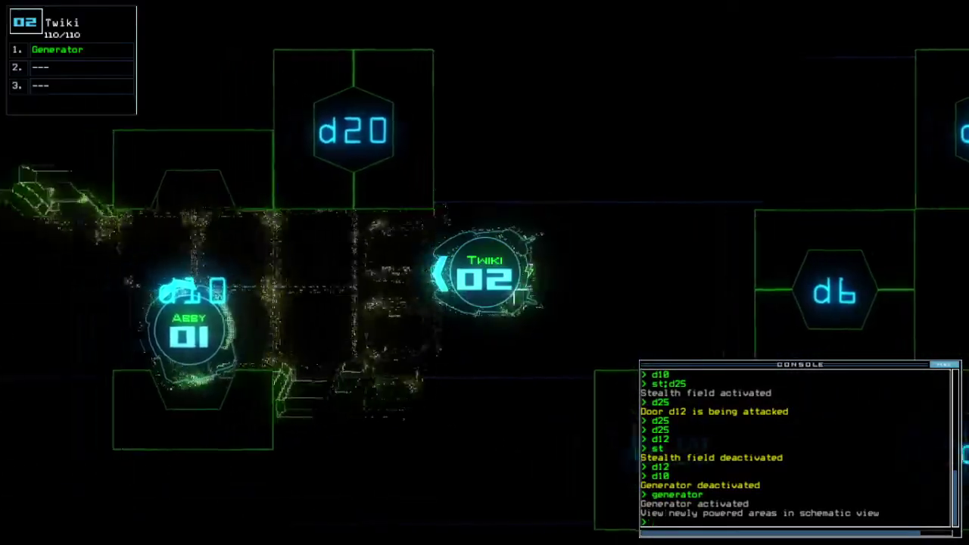
key(e)
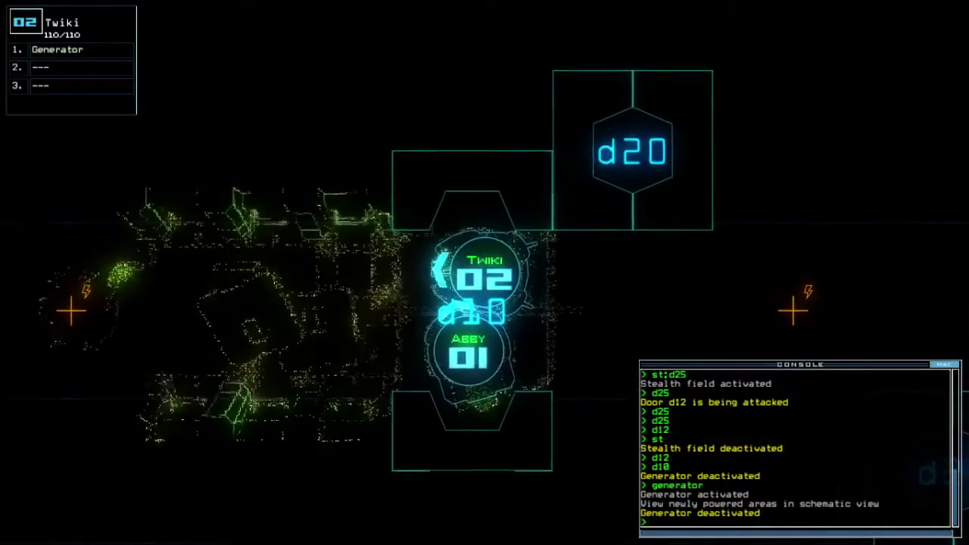
key(space)
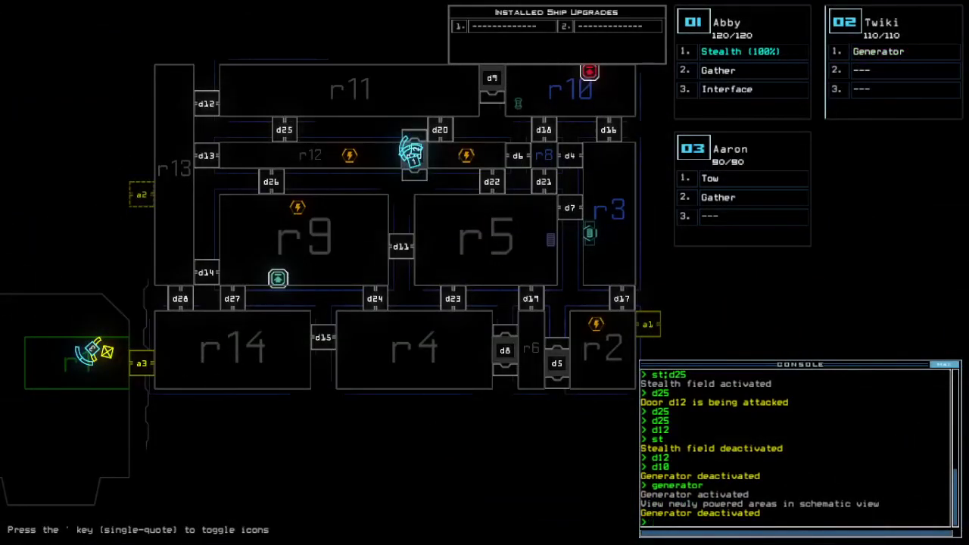
text(te)
key(Return)
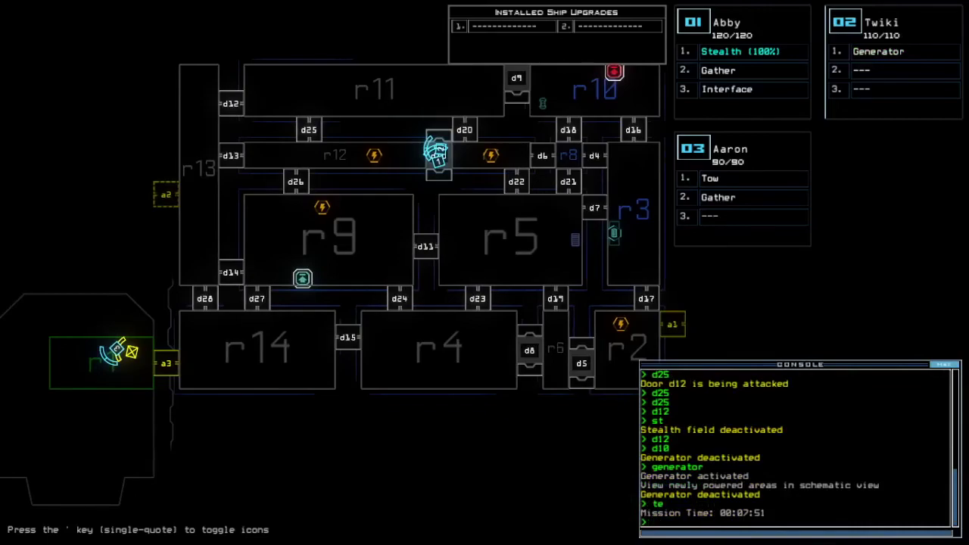
key(Right)
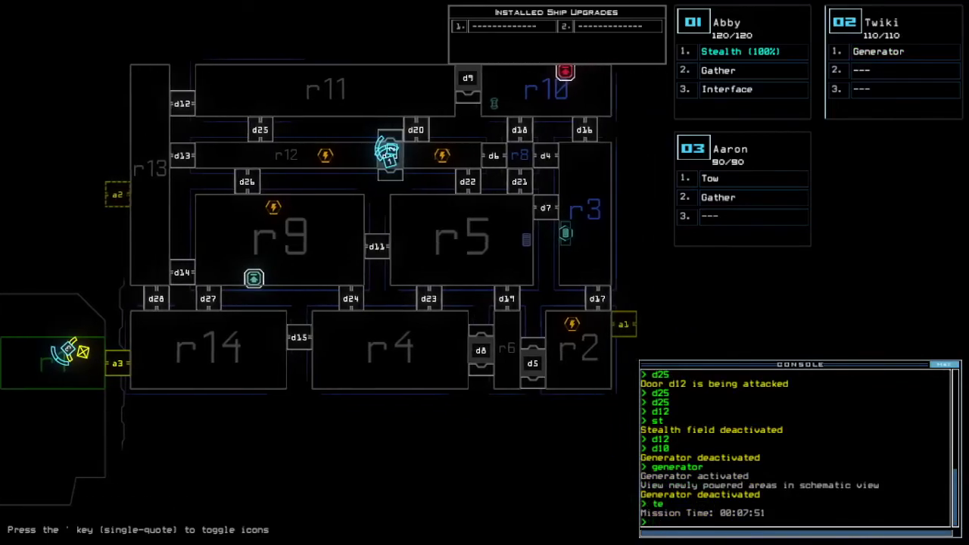
text(te)
key(Return)
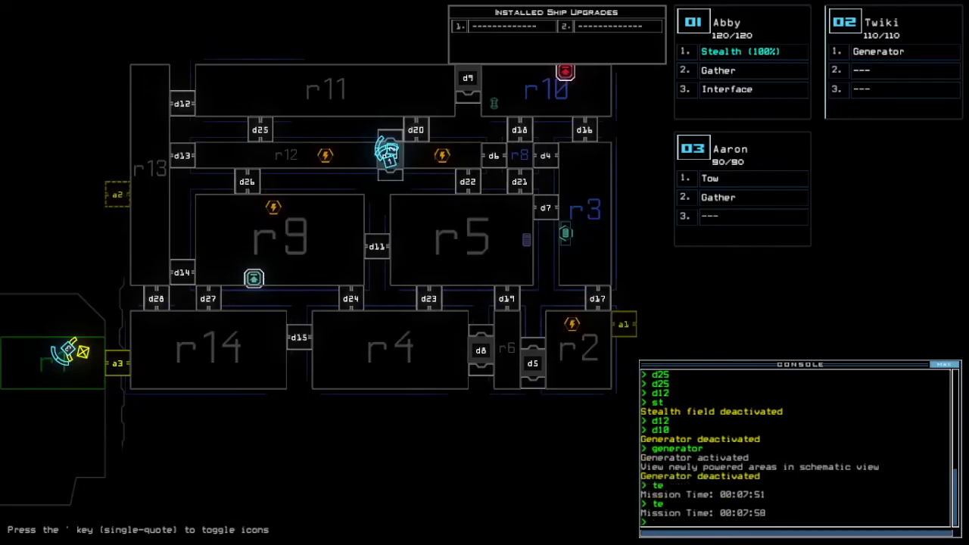
key(space)
Switch Twiki's generator on again and reselect Abby.
key(2)
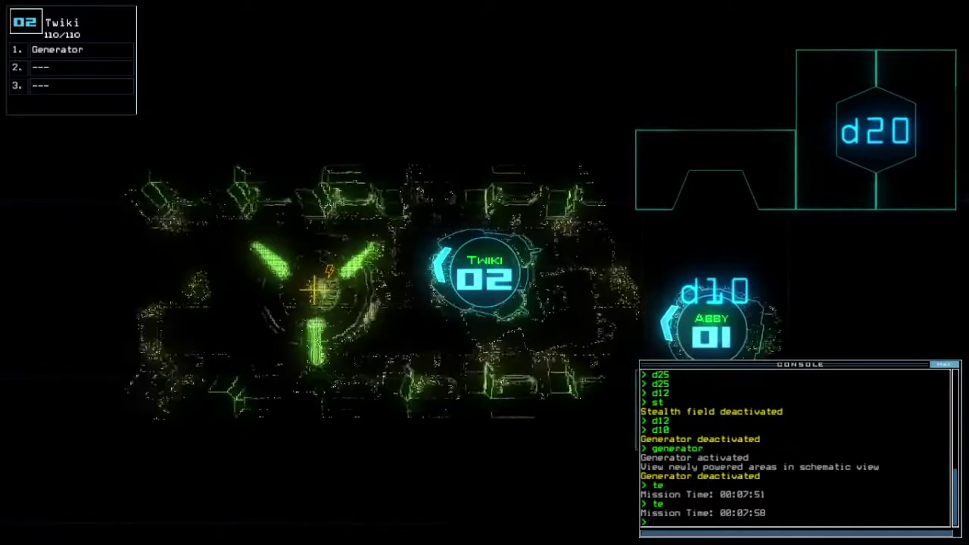
text(generator)
key(Return)
key(1)
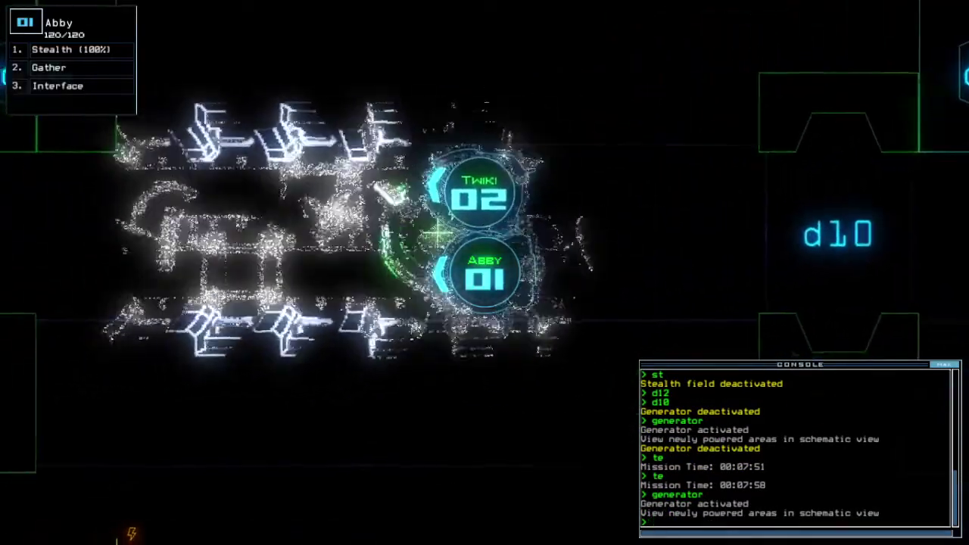
text(st;d2)
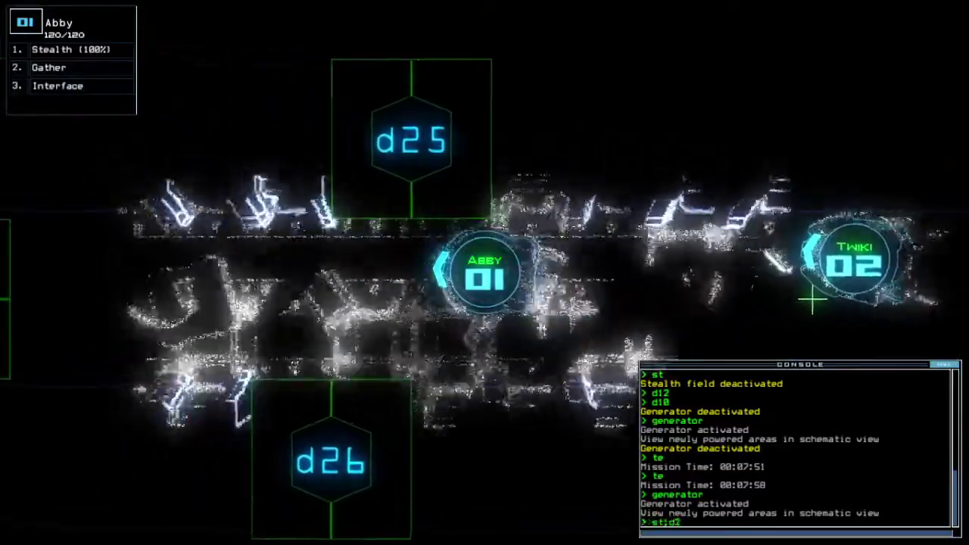
text(6)
Cloak Abby and take her through doors d26 and d14.
key(Return)
text(d26)
key(Return)
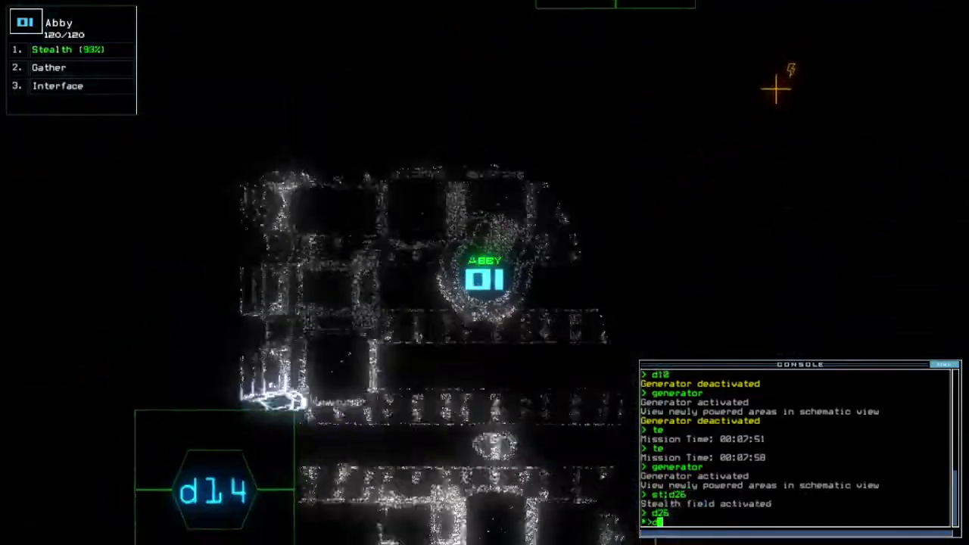
text(14)
key(Return)
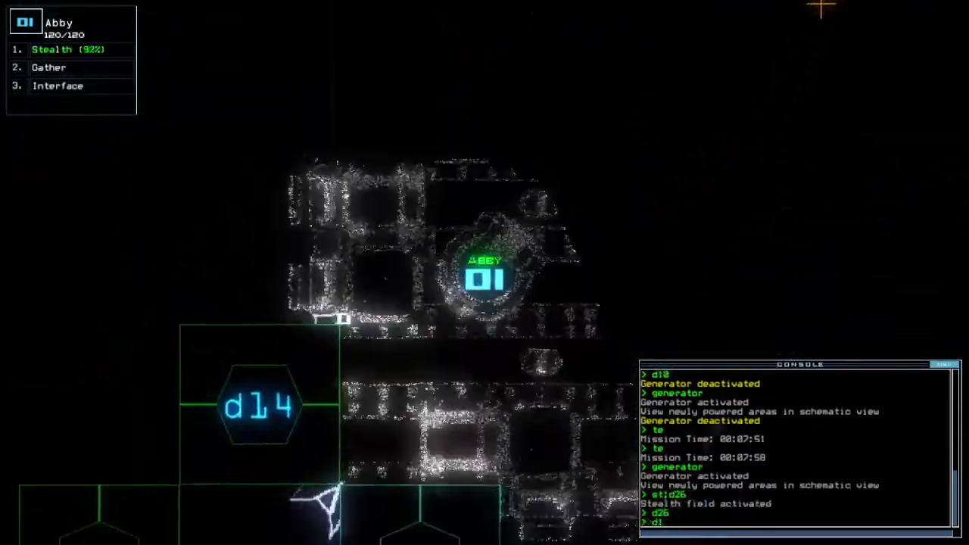
text(d14)
key(Return)
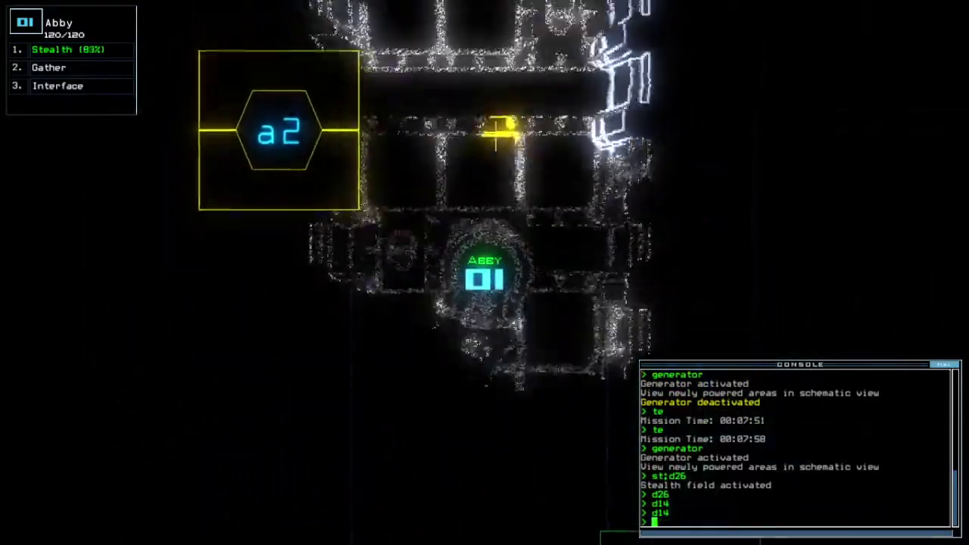
Drive Abby forward and gather two pieces of scrap.
key(Up)
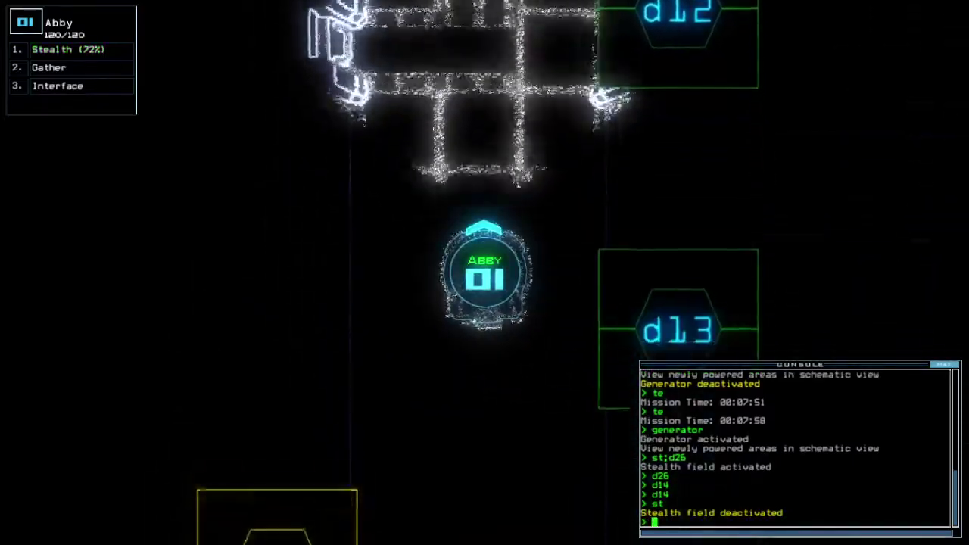
text(g)
key(Return)
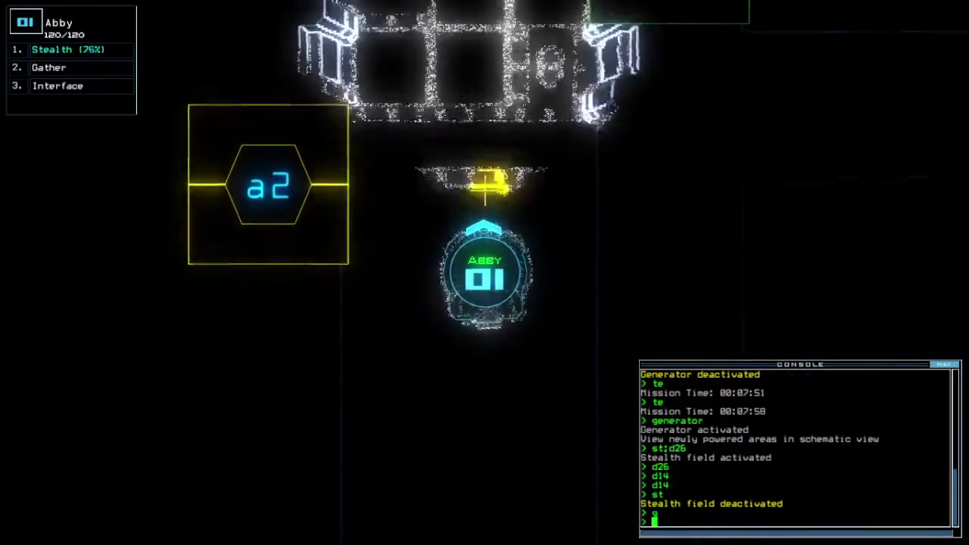
key(Up)
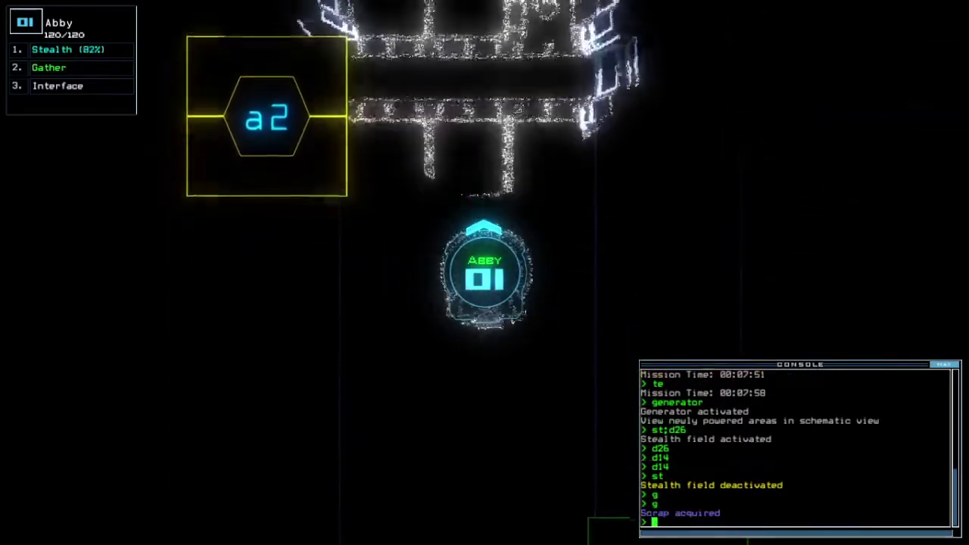
text(g)
key(Return)
Bring Abby back through doors d14 and d26 beside Twiki in r12.
key(space)
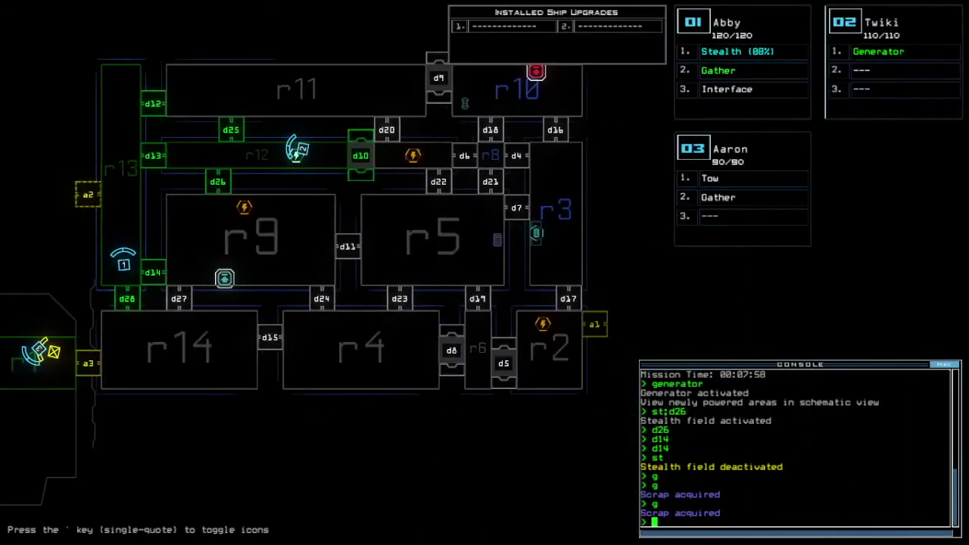
key(space)
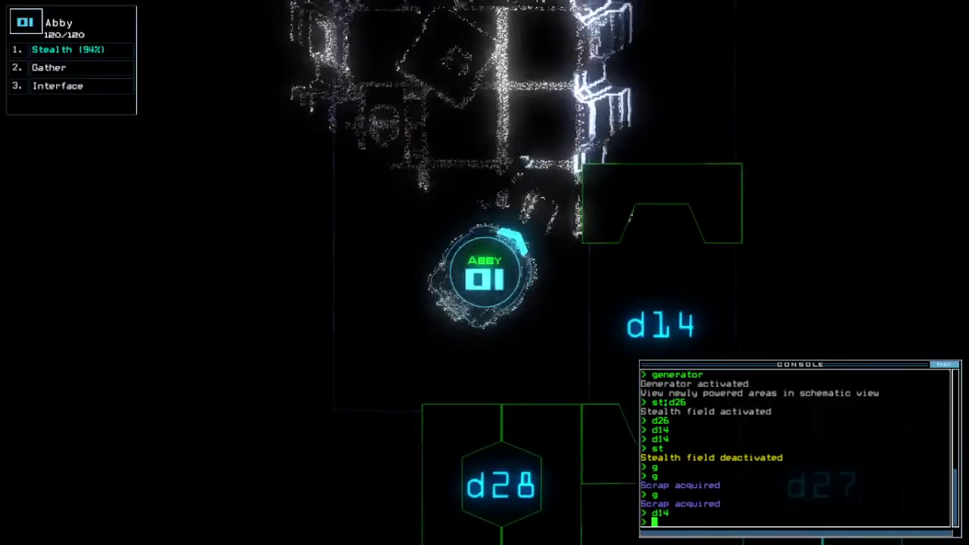
text(d14)
key(Return)
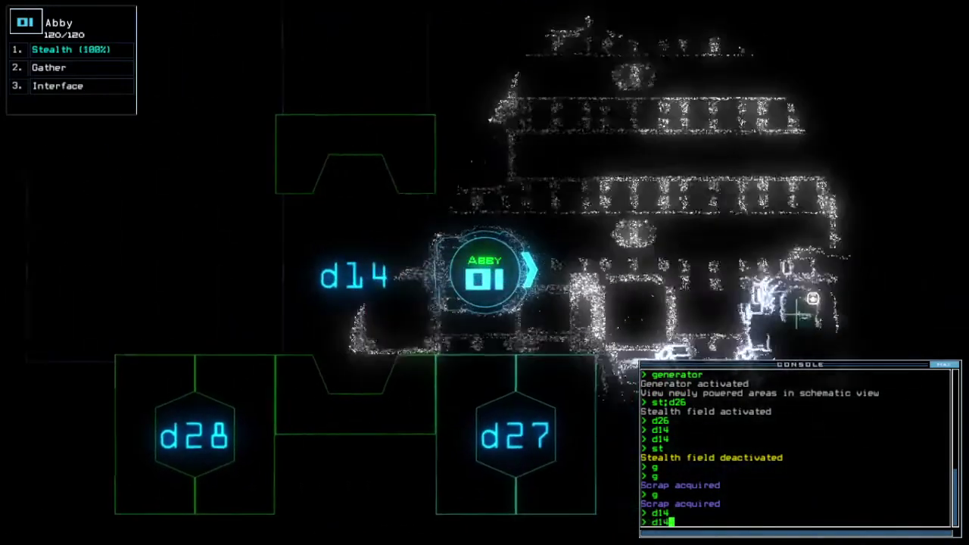
text(d26)
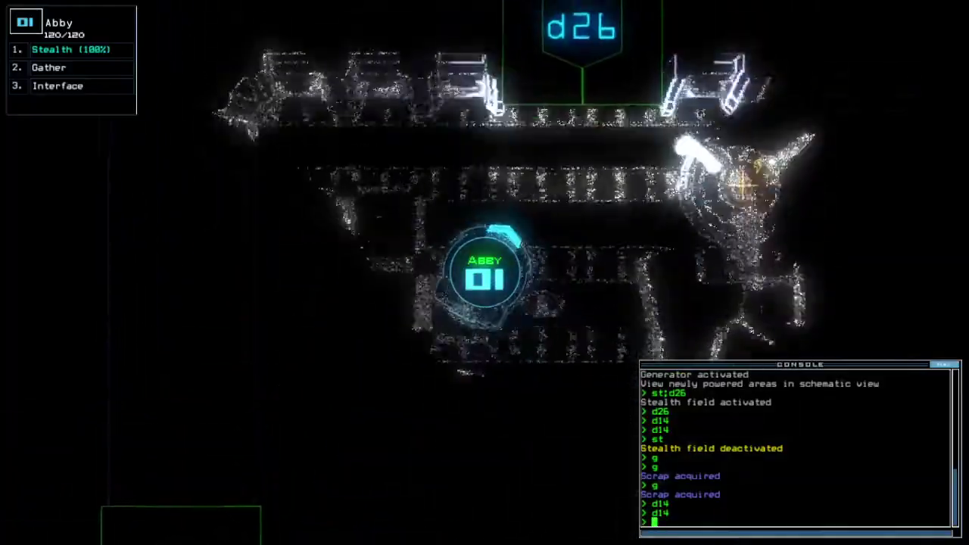
key(Return)
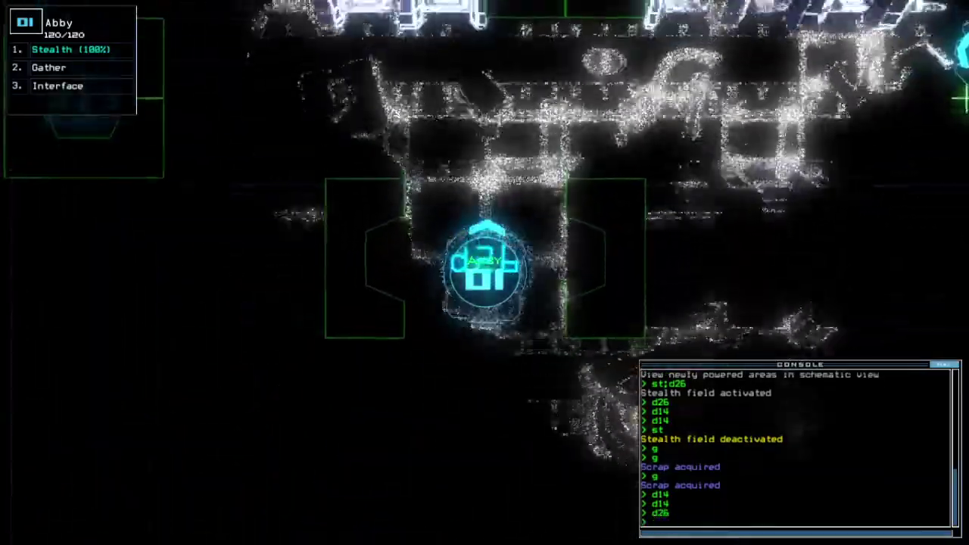
key(space)
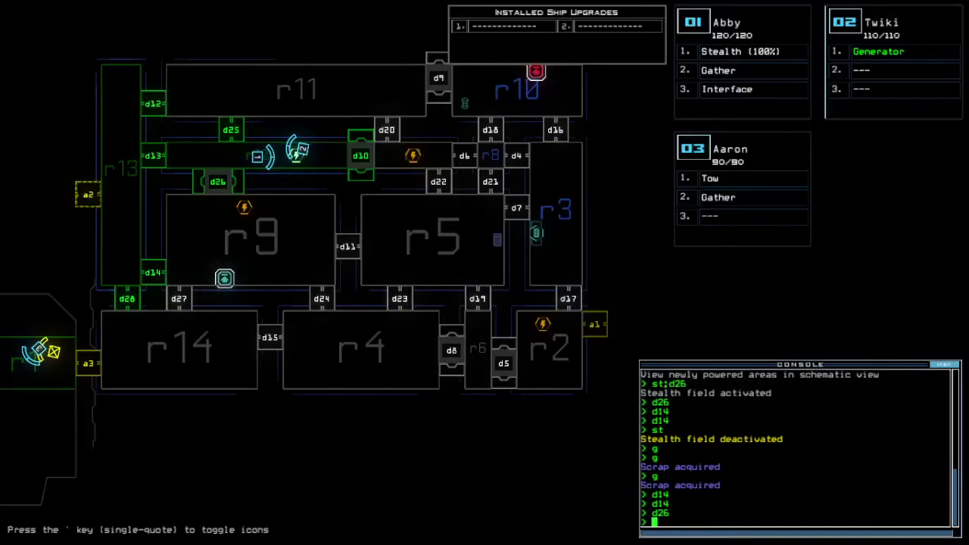
text(d10)
Open door d10 and run Twiki's generator to power nearby rooms.
key(Return)
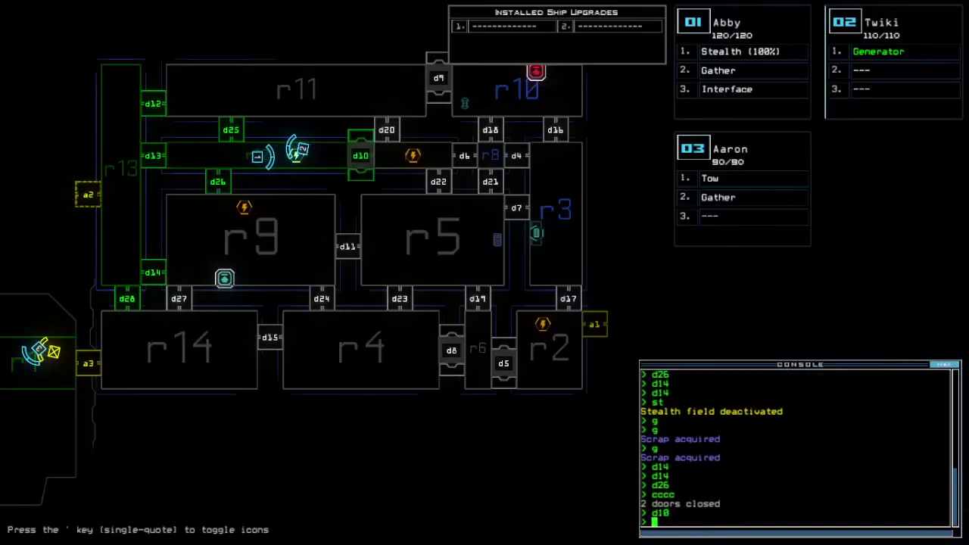
key(space)
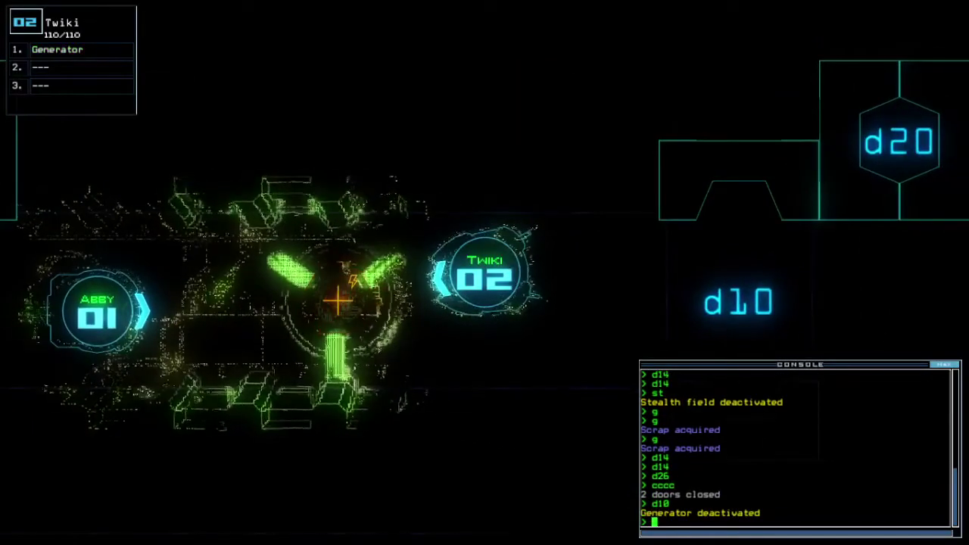
text(ge)
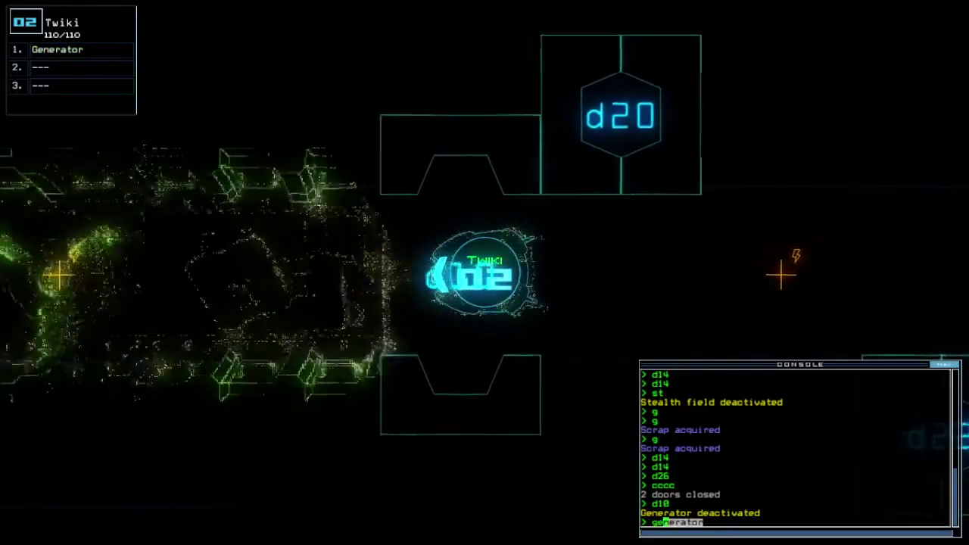
key(Return)
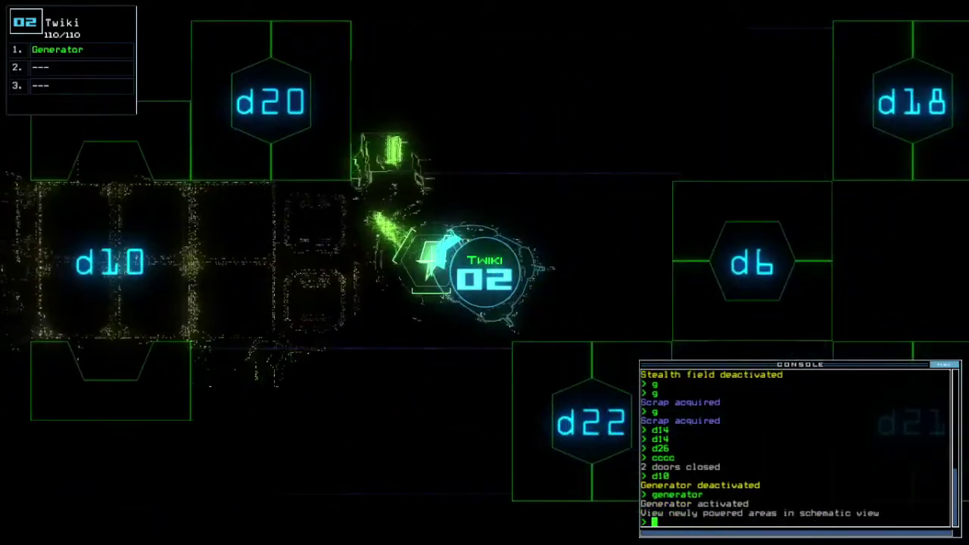
key(space)
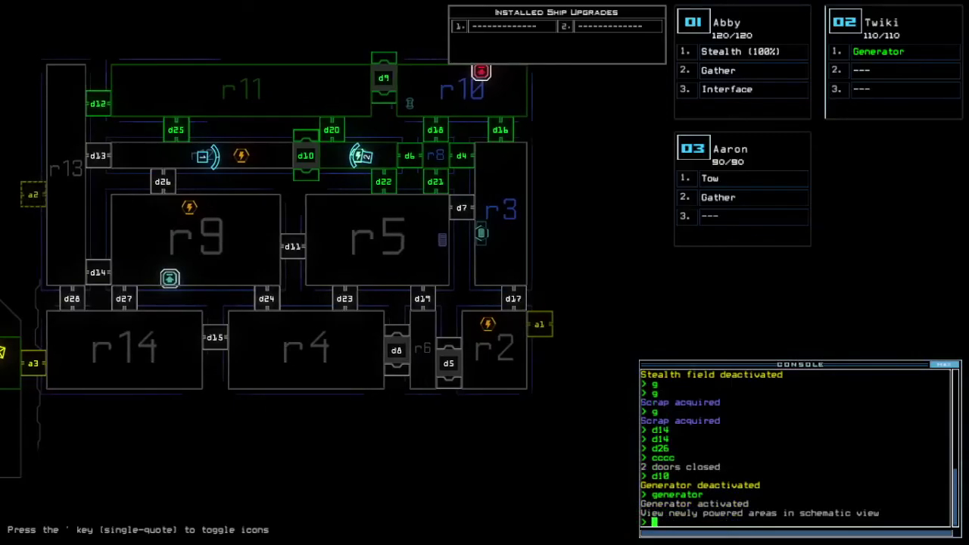
Cycle Twiki's generator off and on again, then close the surrounding doors.
key(space)
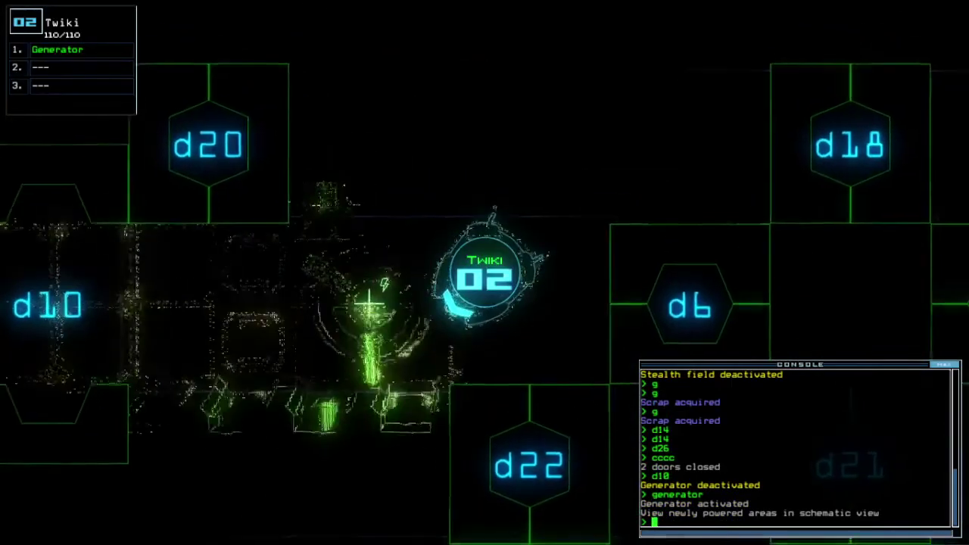
key(space)
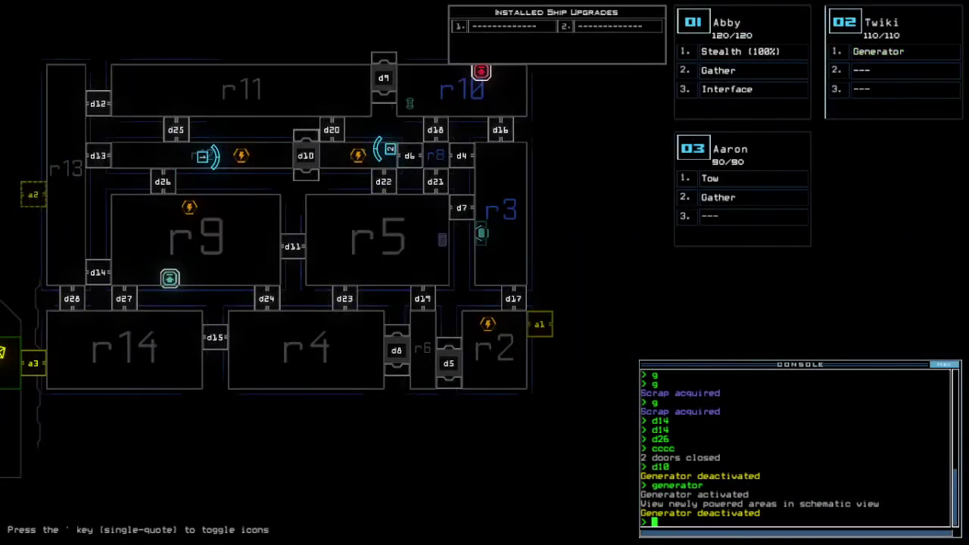
key(space)
text(generator)
key(Return)
key(space)
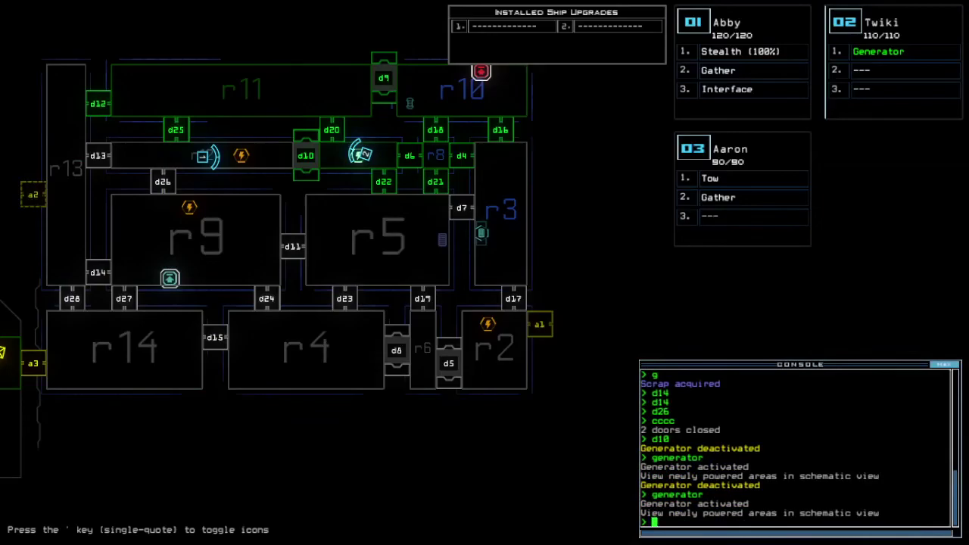
key(space)
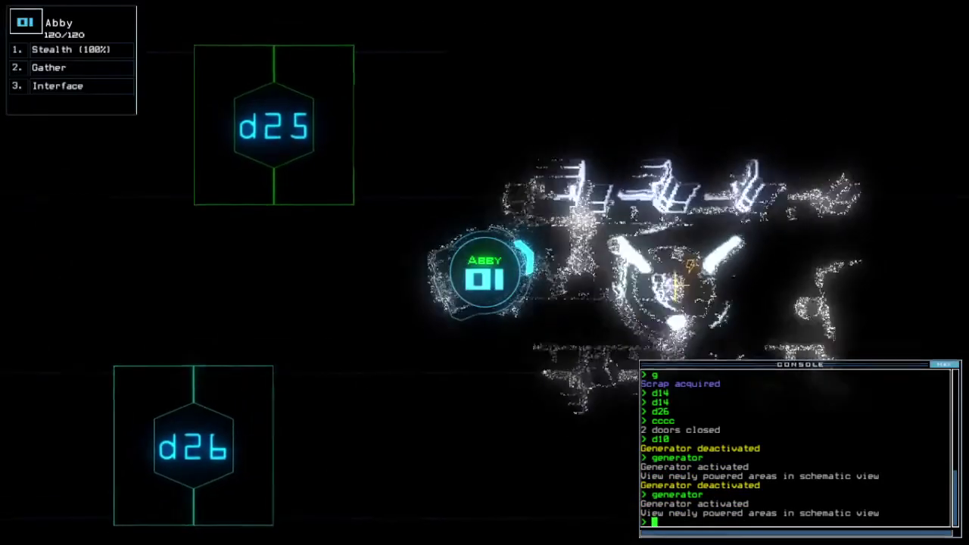
text(cccc)
Close the doors behind the drones and open door d12.
key(Return)
key(space)
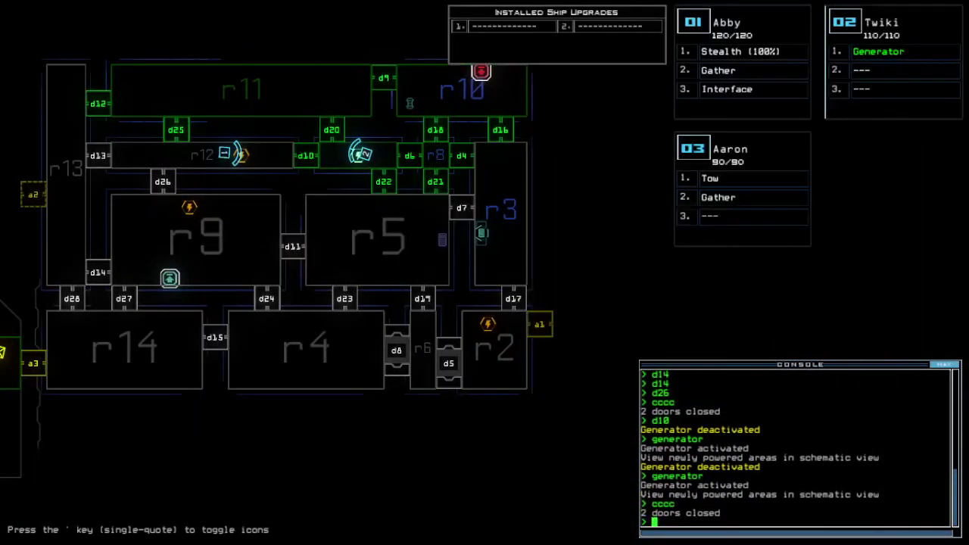
key(space)
text(d12)
key(Return)
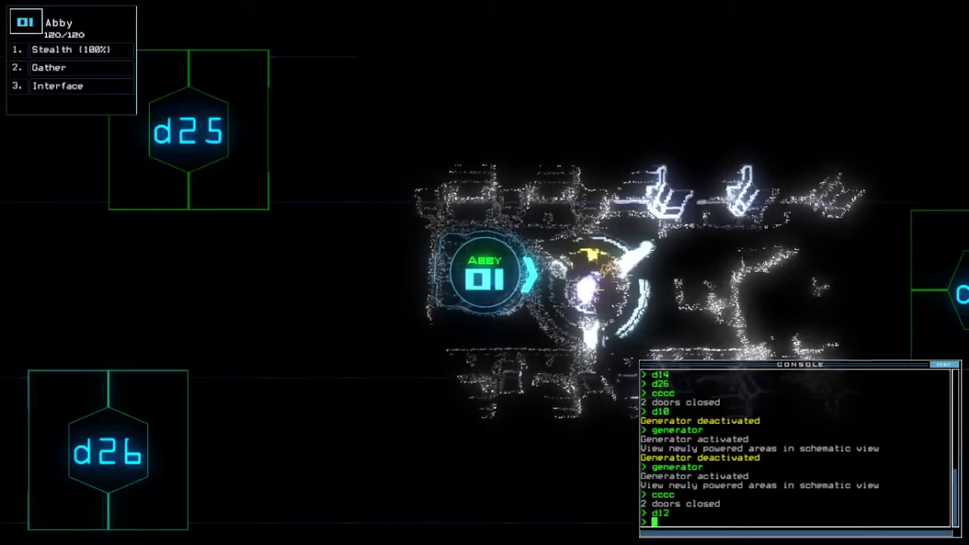
key(space)
text(f r13)
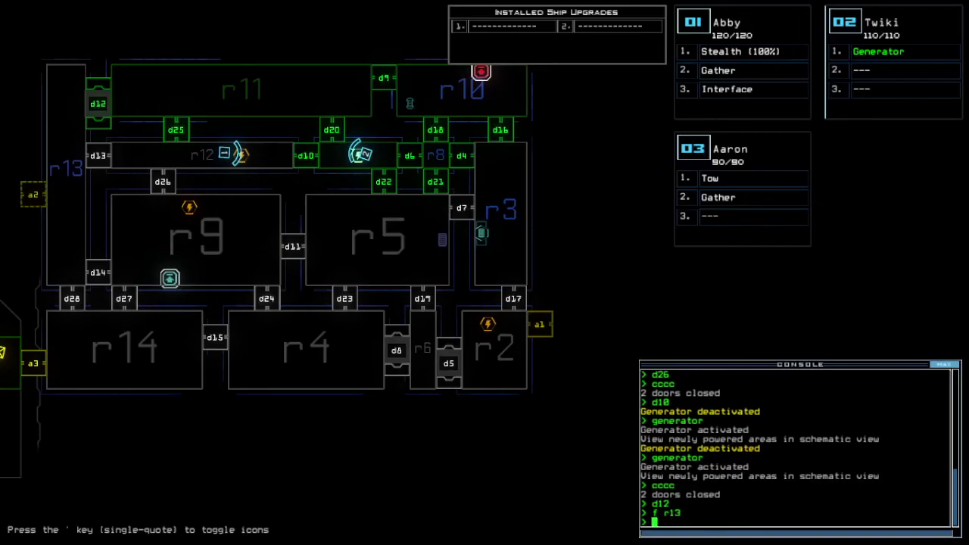
key(space)
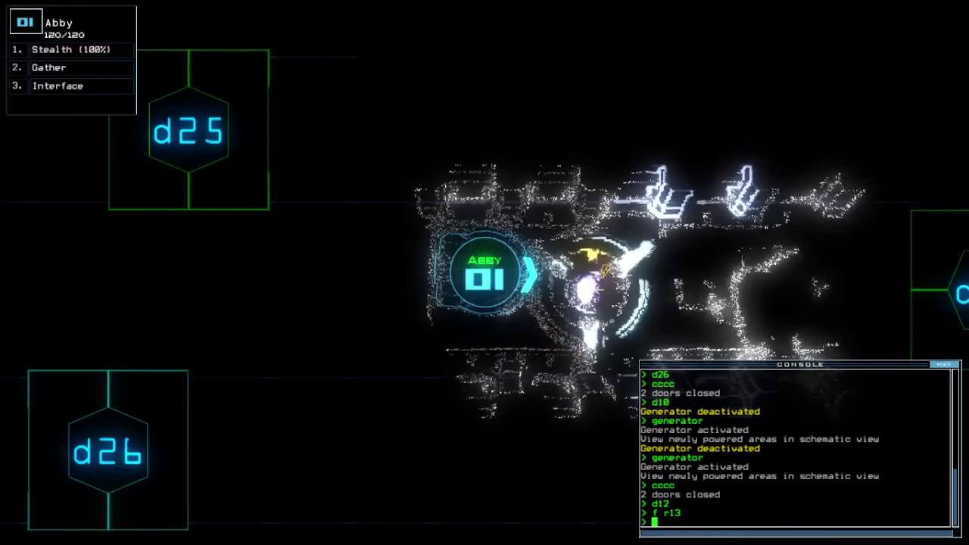
key(space)
text(d12)
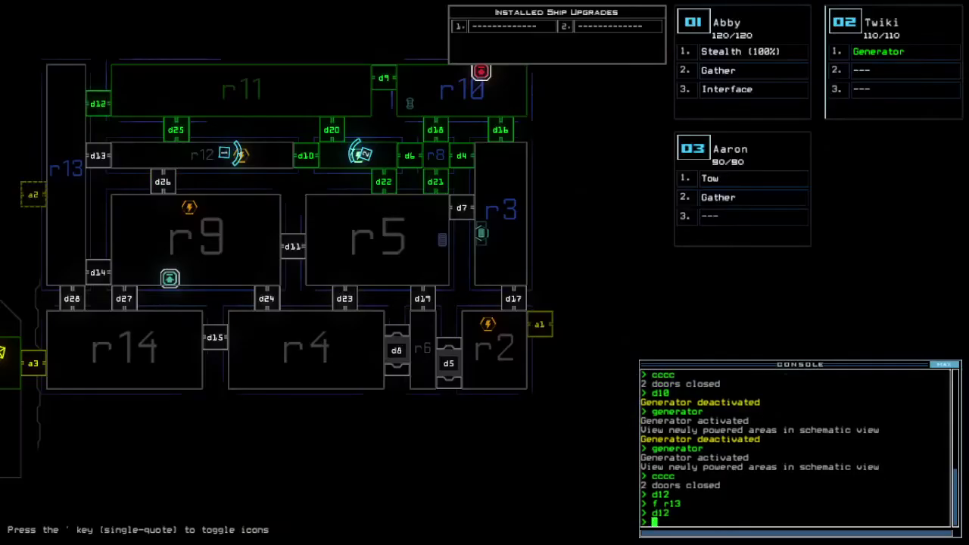
Send Abby through door d10 and close it behind her.
key(space)
text(d10)
key(Return)
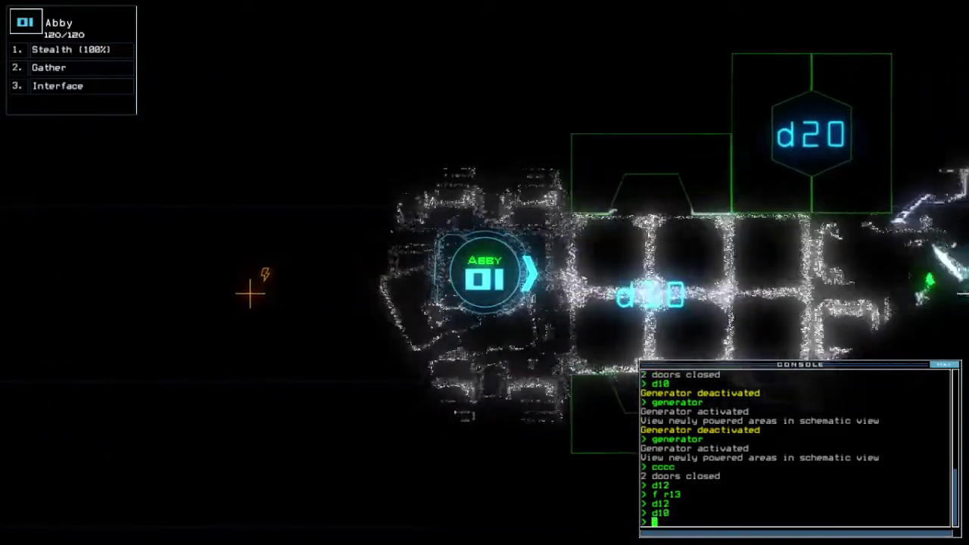
text(cccc)
key(Return)
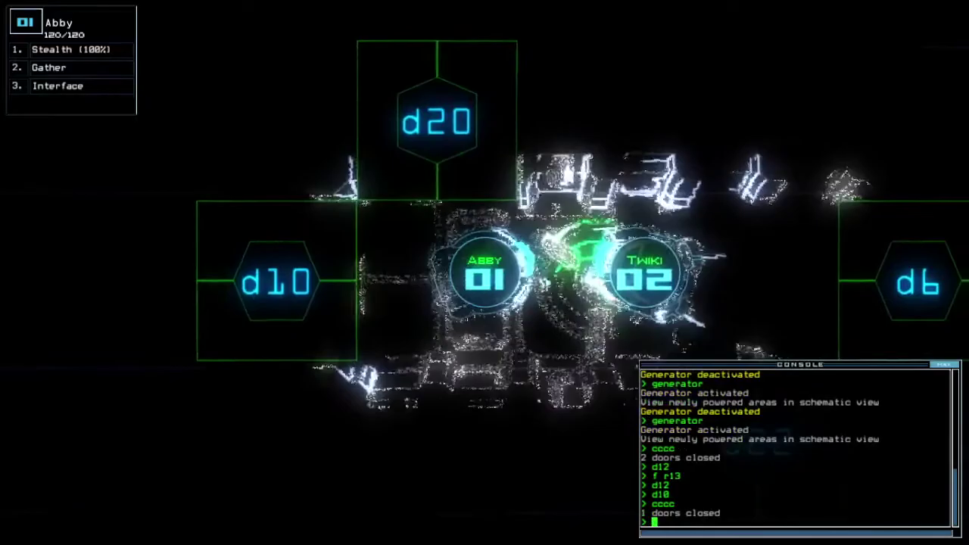
text(st;d20)
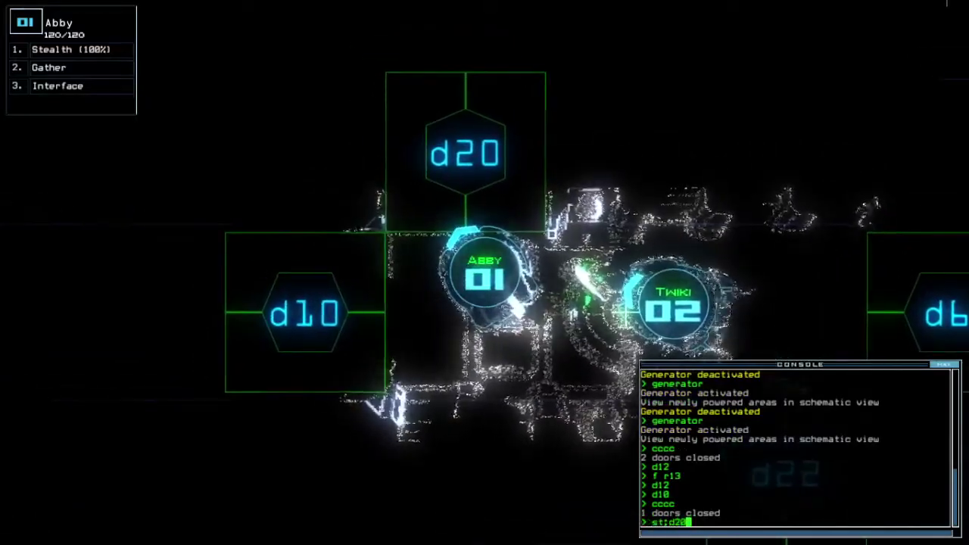
Cloak Abby through d20 into r11, close the door, and gather two scrap.
key(Return)
text(cc)
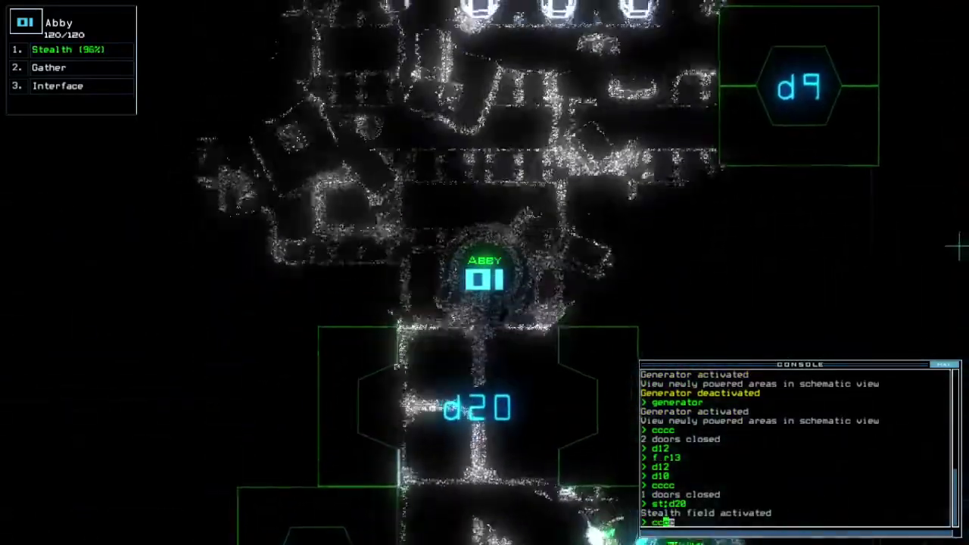
text(cc)
key(Return)
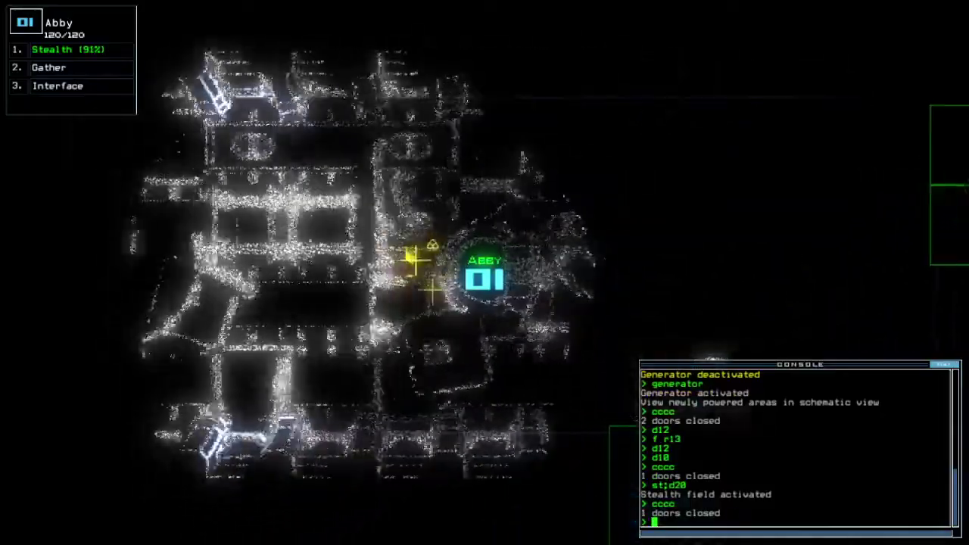
key(Right)
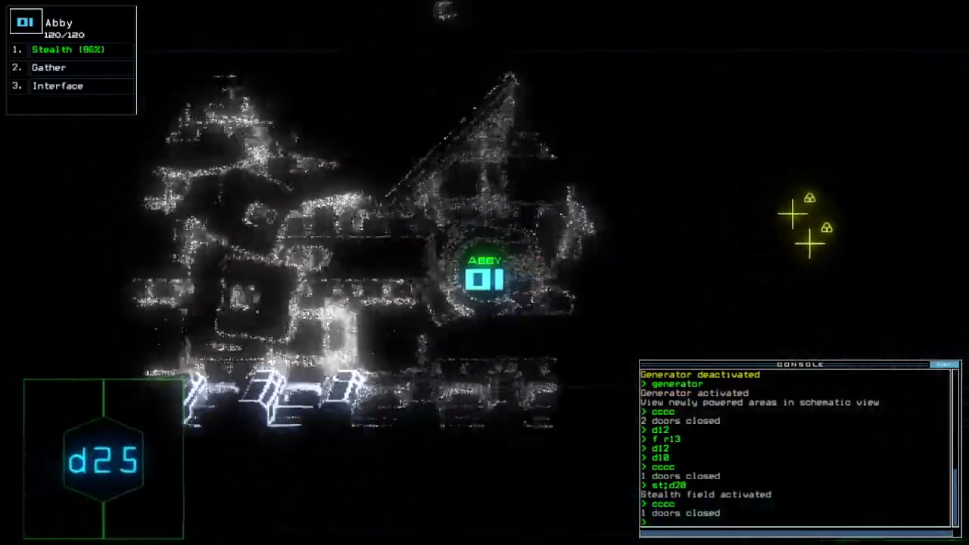
key(Right)
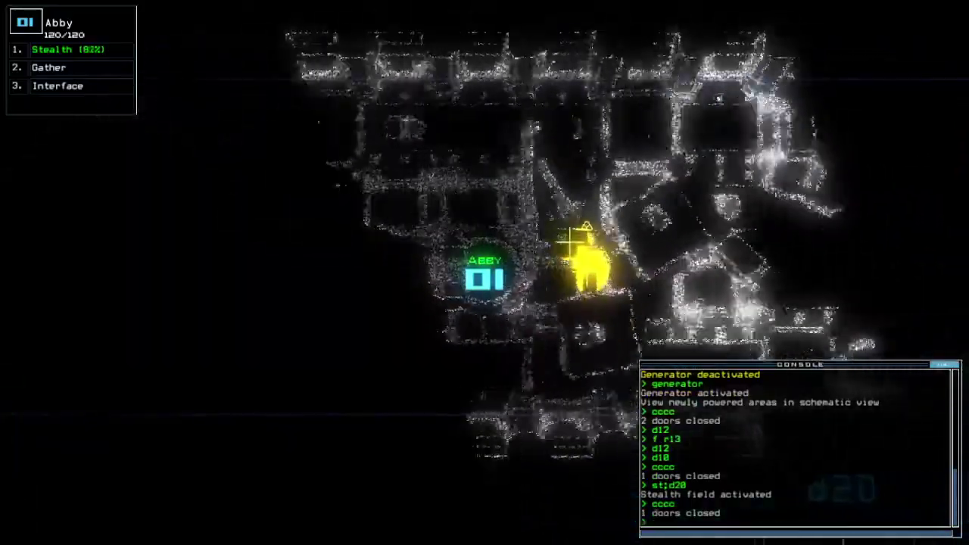
text(g)
key(Return)
key(space)
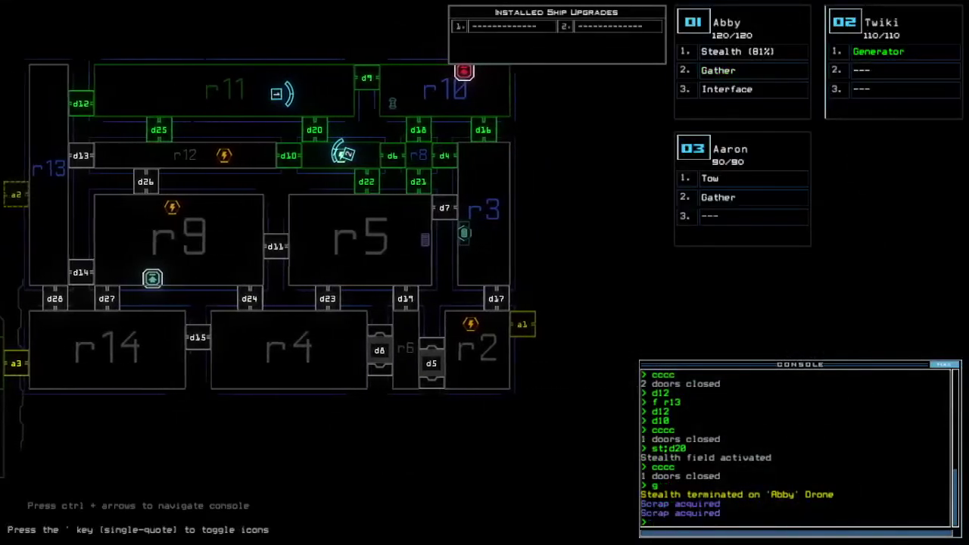
key(space)
text(st;d9)
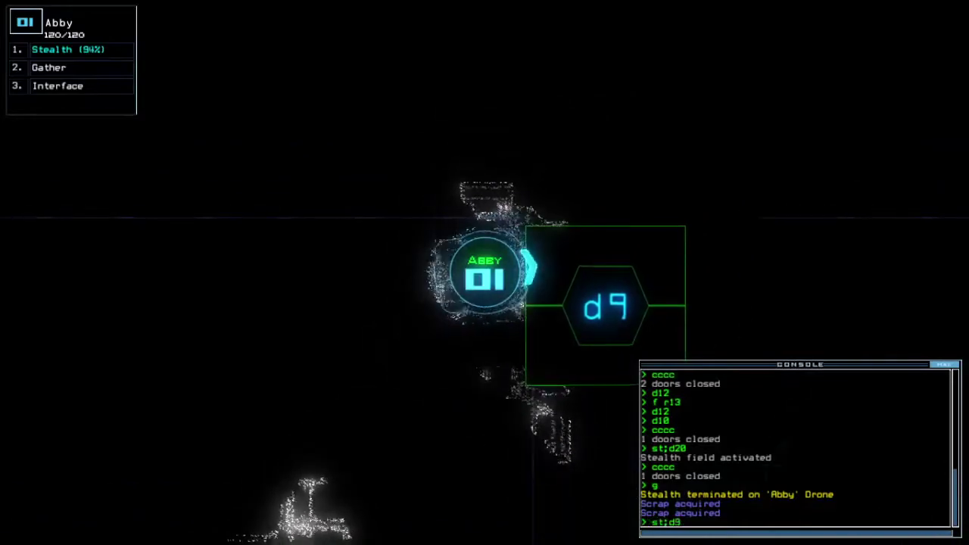
Re-cloak Abby and send her to door d9.
key(Return)
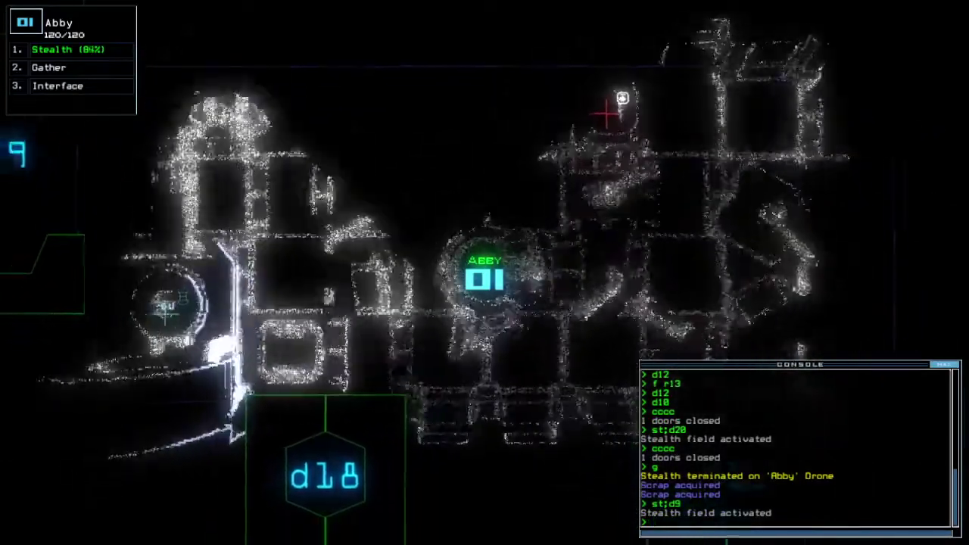
key(space)
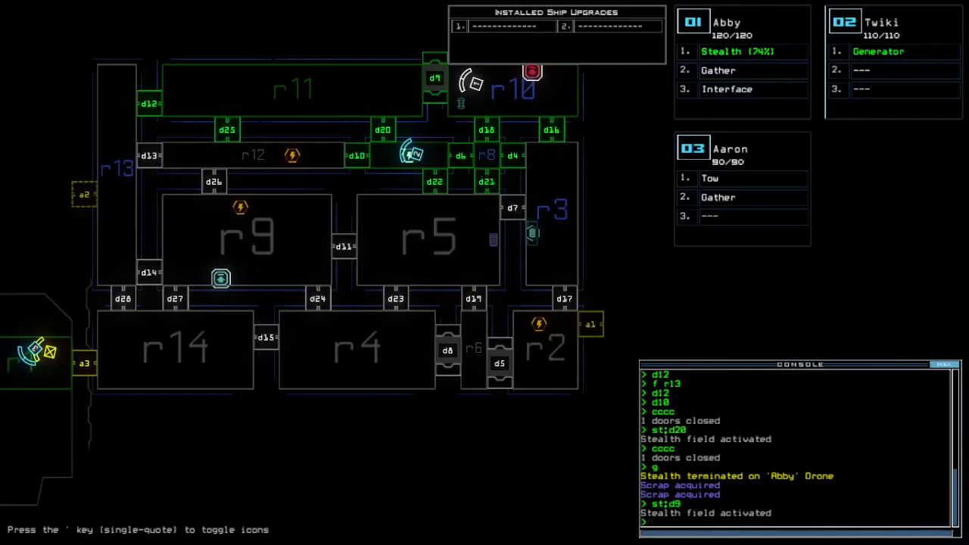
key(space)
text(d)
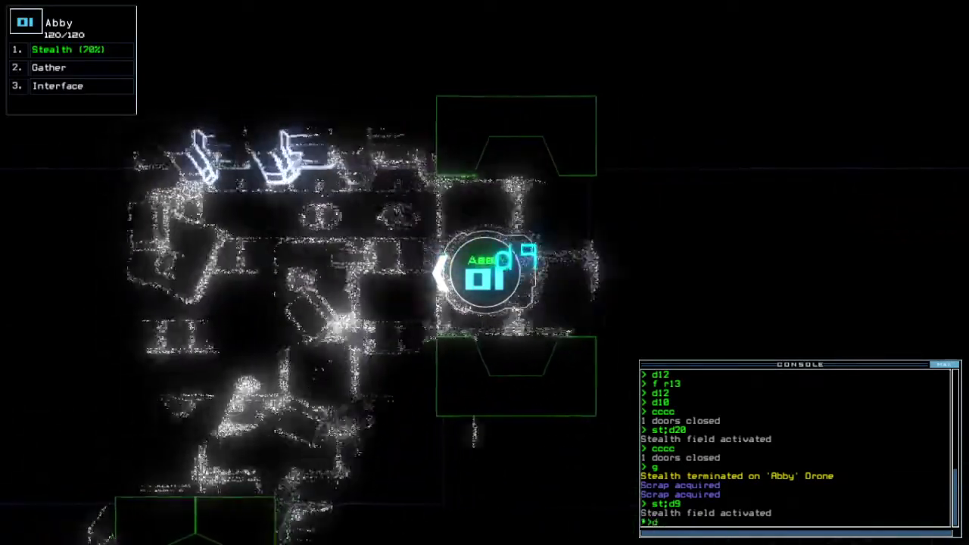
text(9)
key(Return)
text(d2)
Return Abby through doors d20 and d10, closing the door behind her.
key(Return)
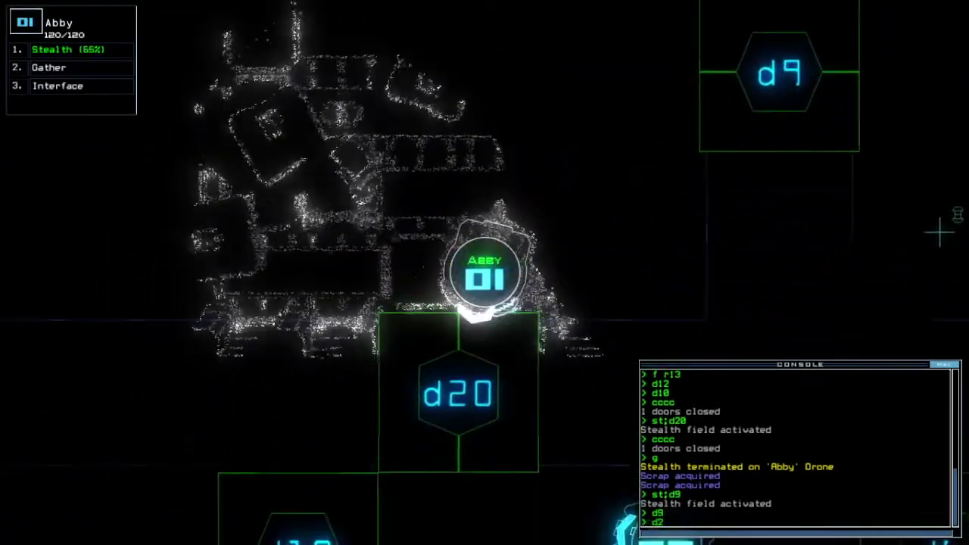
text(0)
key(Return)
text(t)
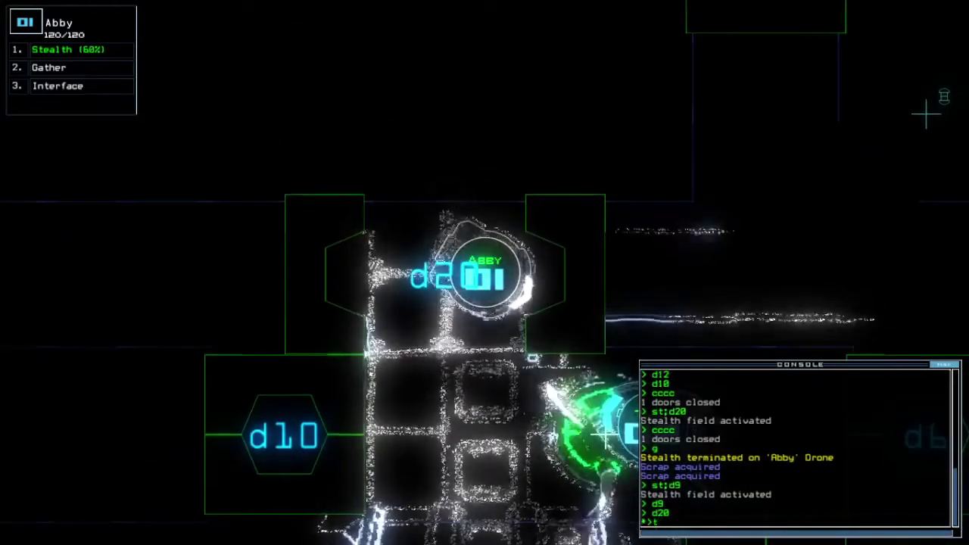
key(BackSpace)
text(cccc)
key(Return)
text(d)
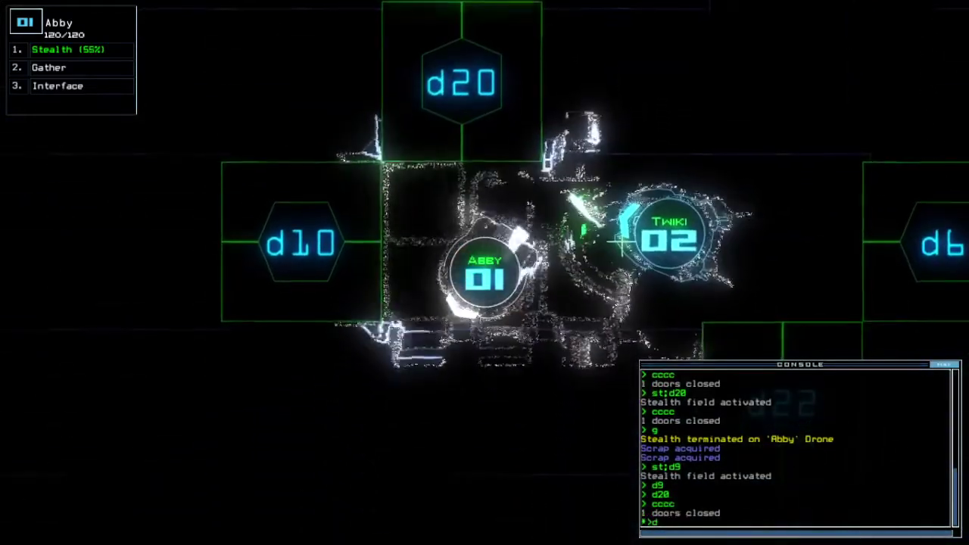
text(10)
key(Return)
text(st)
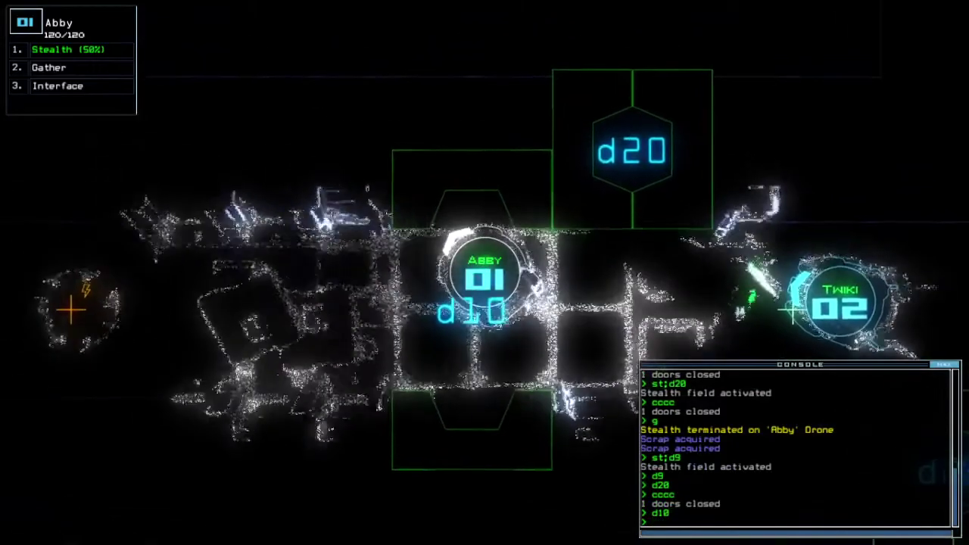
Drop Abby's stealth, check the mission time twice, and view the map.
key(Return)
text(2te)
key(Return)
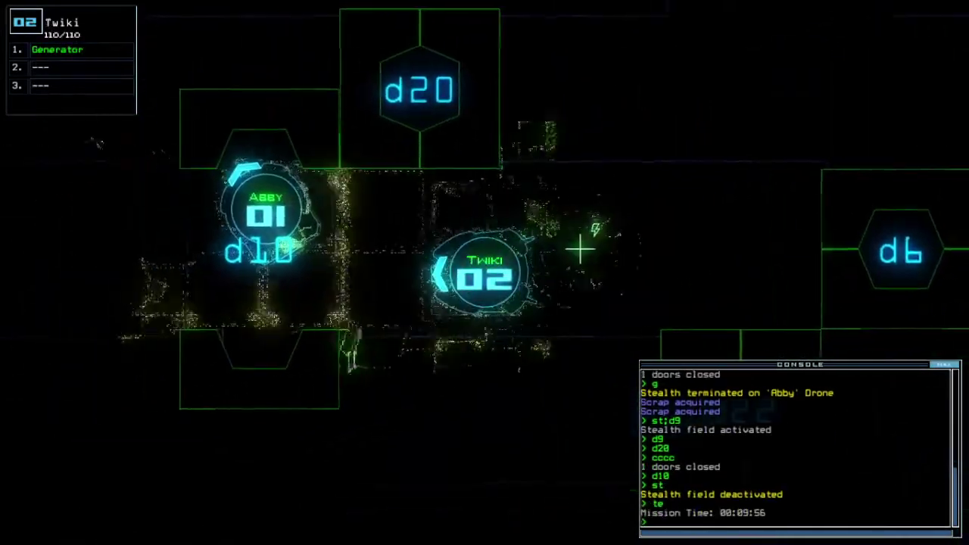
text(te)
key(Return)
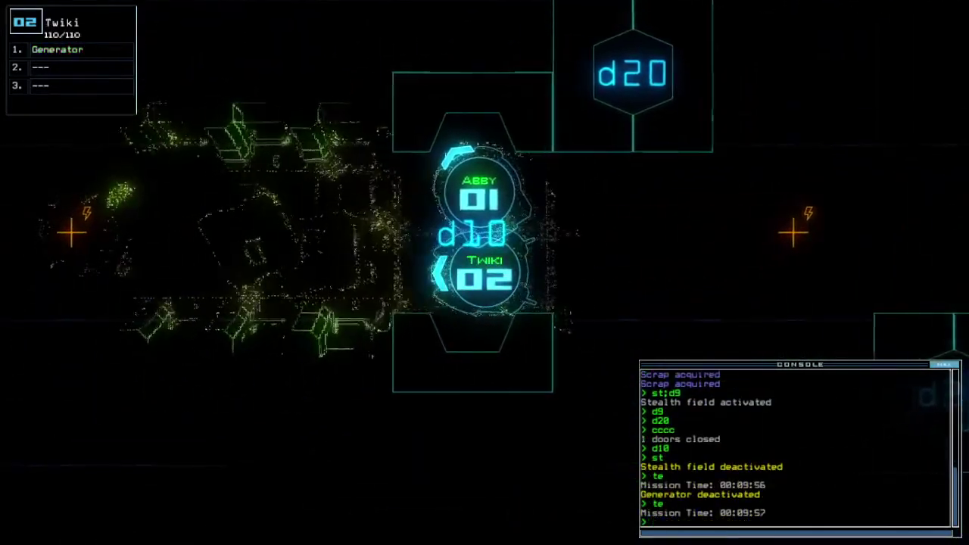
key(Tab)
key(Tab)
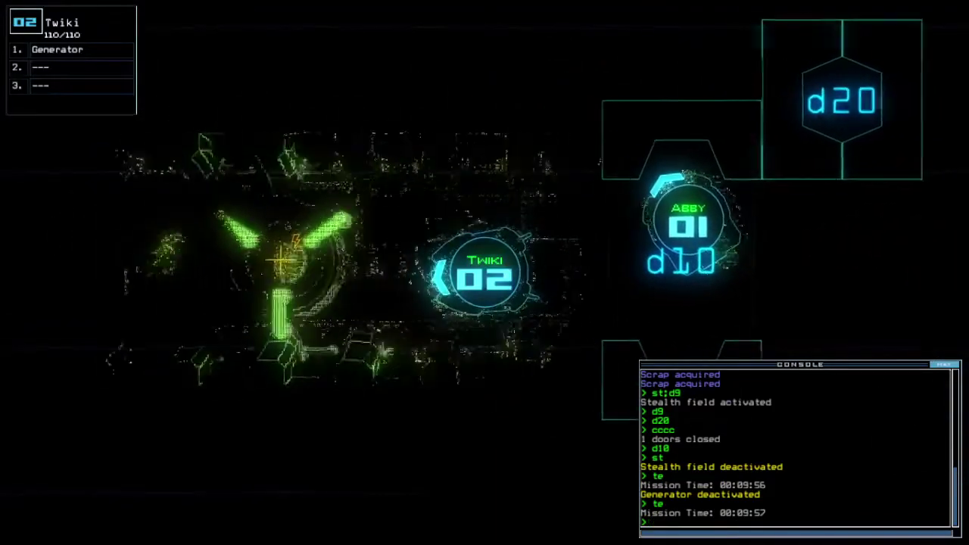
text(ge)
Power Twiki's generator, vent r13 through airlock a2, and enter 'f r13 r10'.
key(Return)
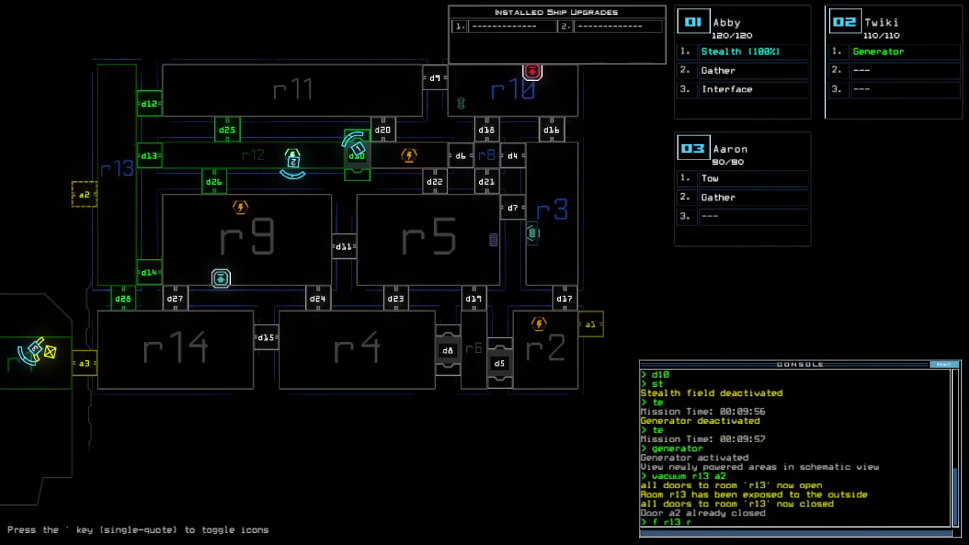
text(10)
key(Return)
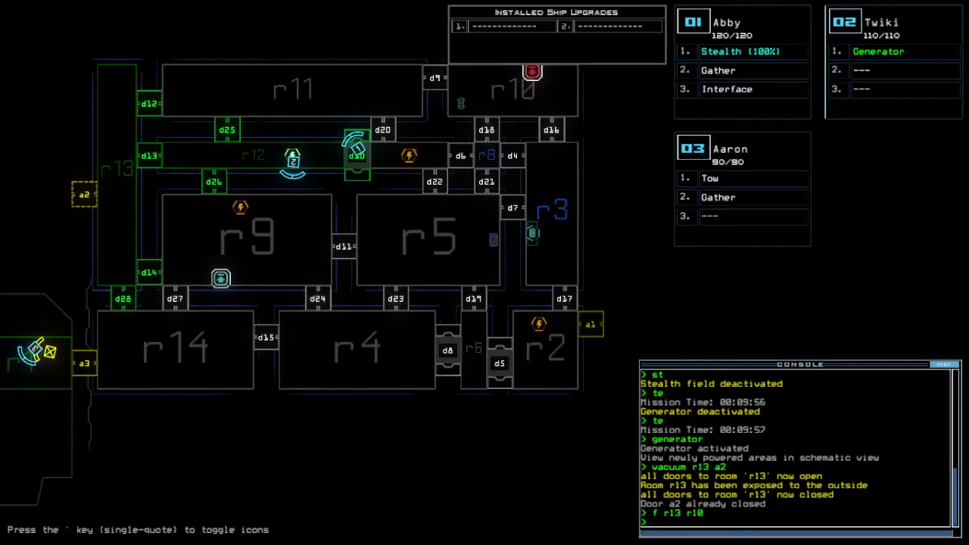
Open door d10, redock the ship at airlock a1, and open door d26.
key(Tab)
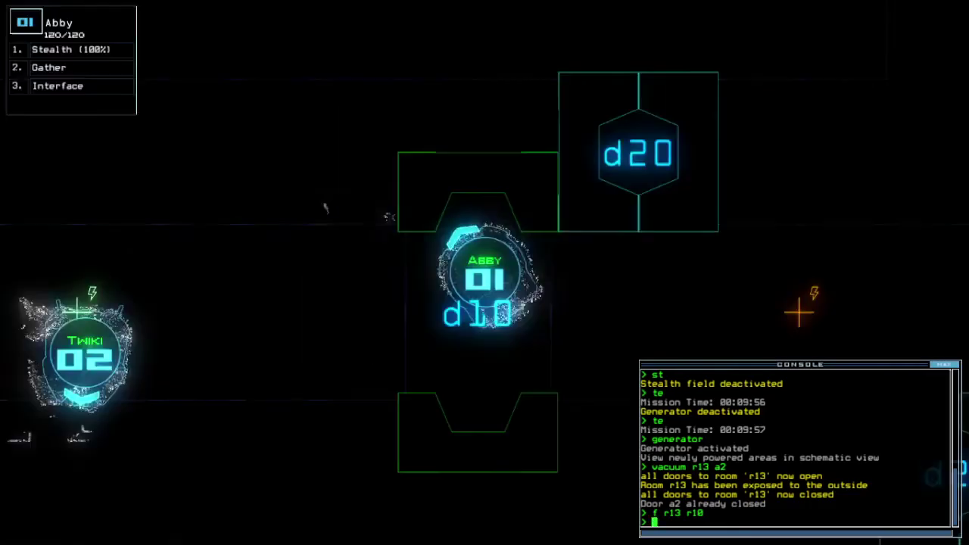
text(d10)
key(Return)
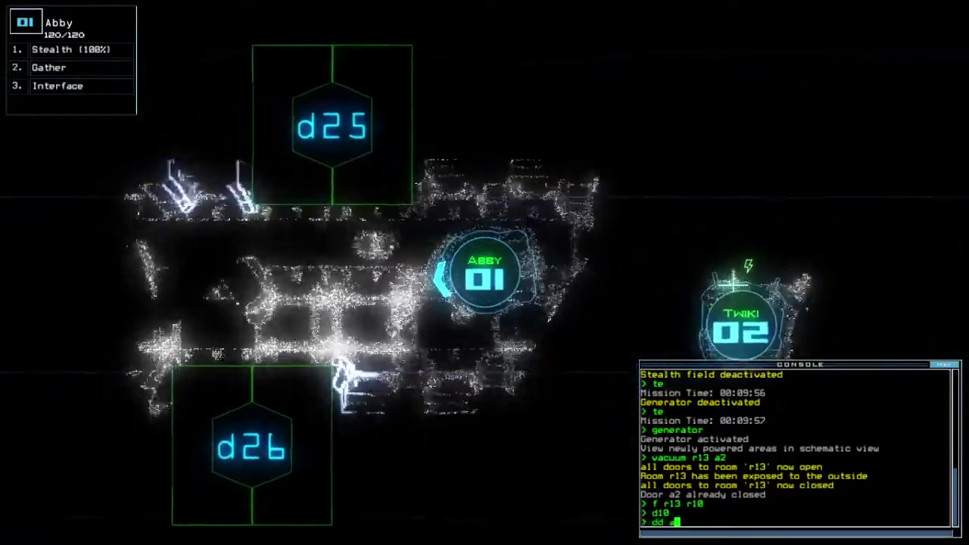
text(dd a1)
key(Return)
text(d26)
key(Return)
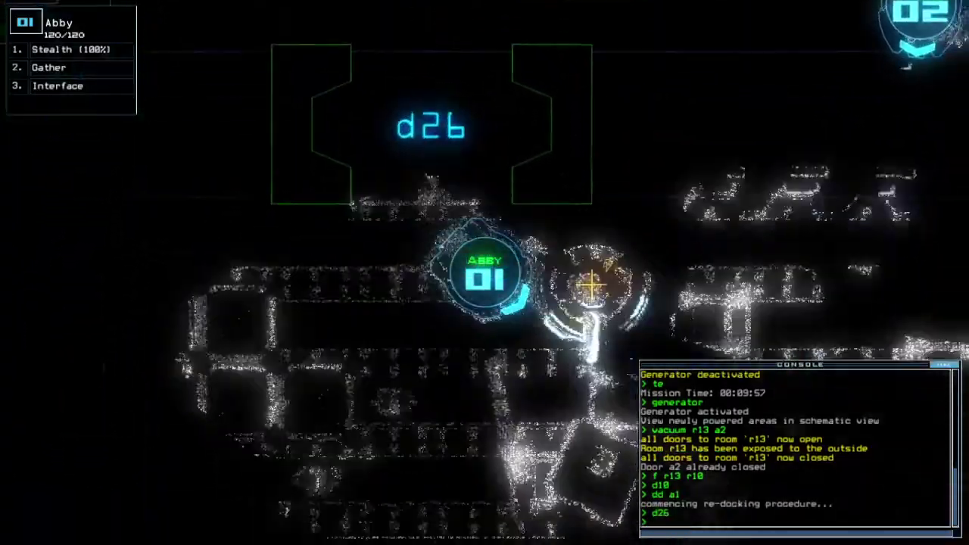
text(navigate 2)
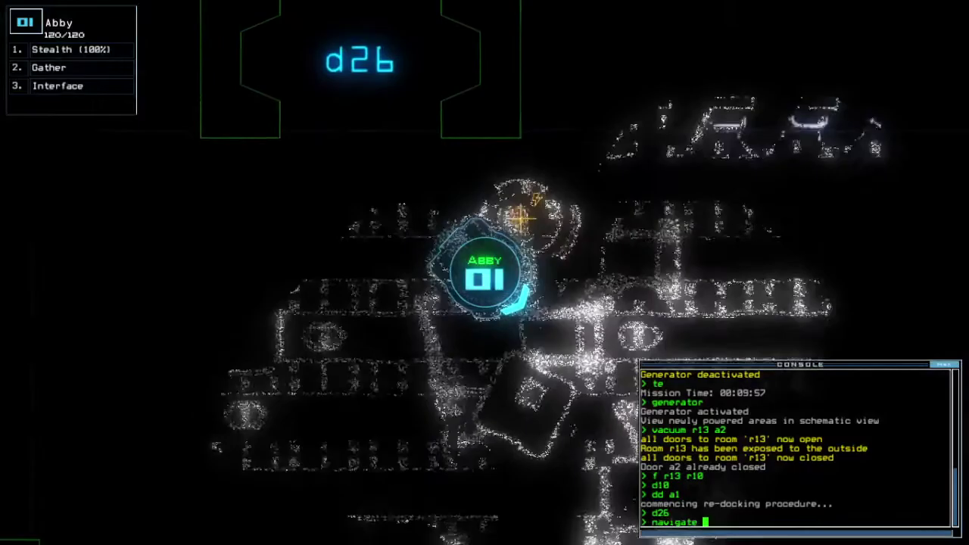
Navigate Twiki through d26 via rooms r9 and r4 into room r2.
key(Return)
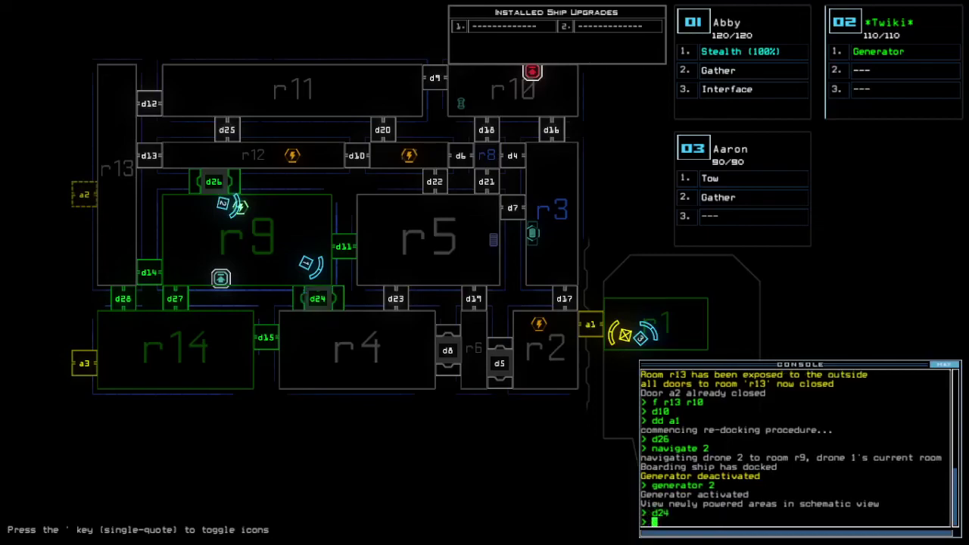
text(d26)
key(Return)
key(space)
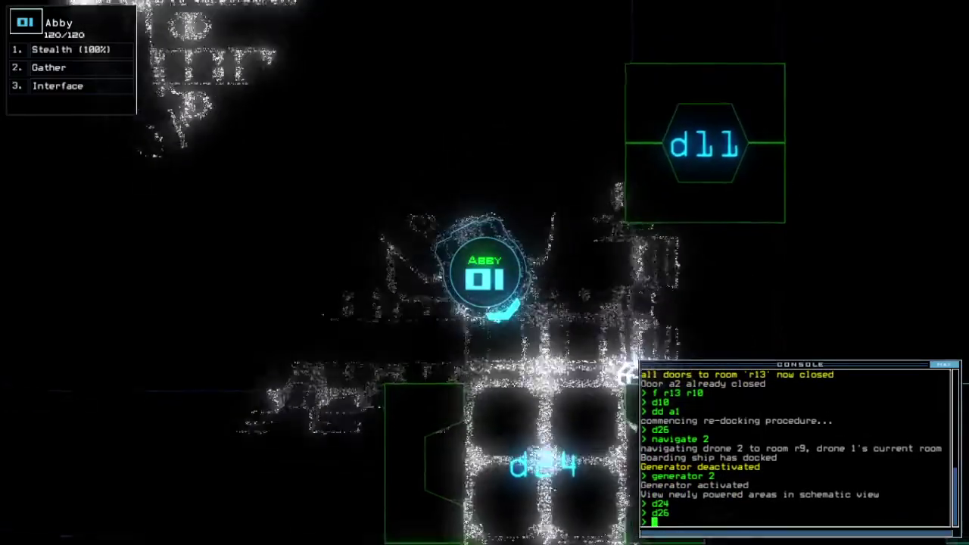
text(navigate 2)
key(Return)
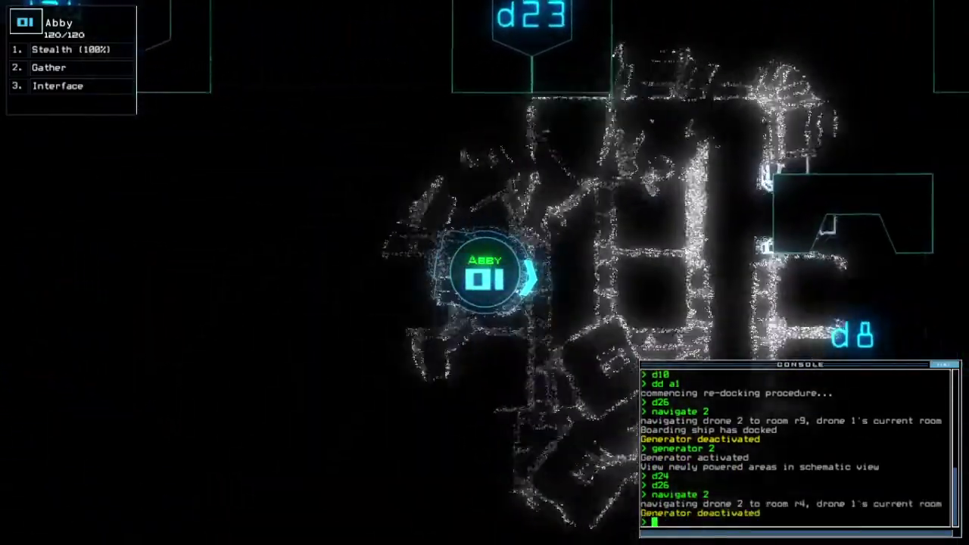
text(navigate 2 r2)
key(Return)
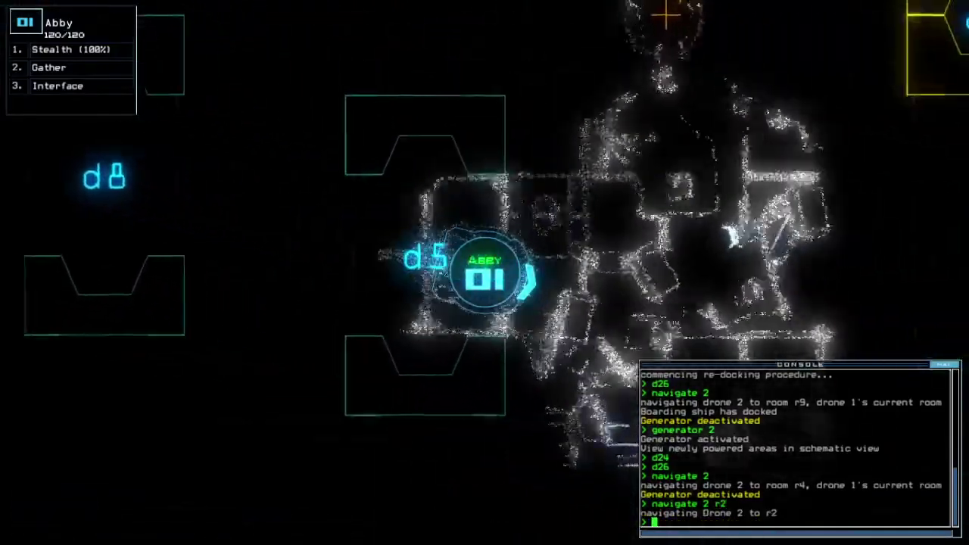
Check both drone cameras, restart Twiki's generator, and close three doors.
key(space)
key(2)
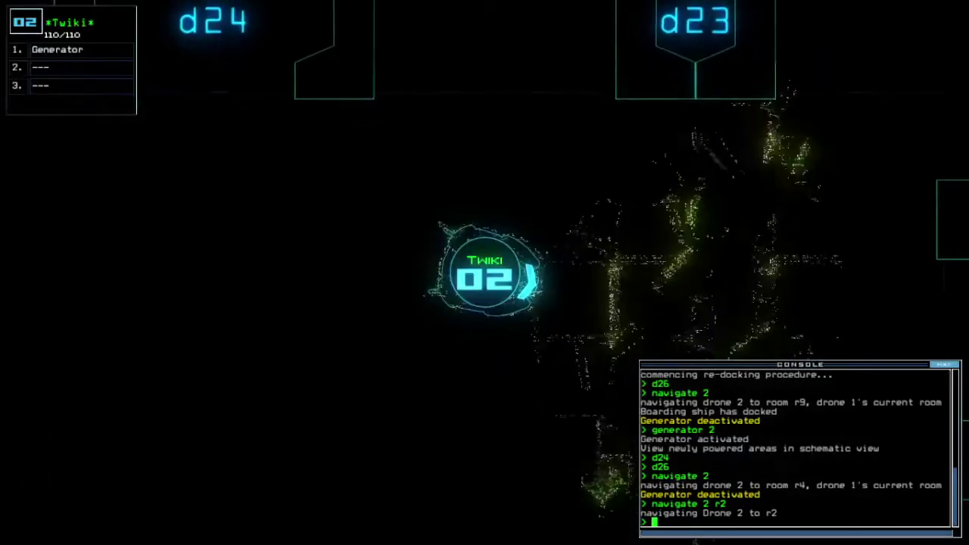
key(space)
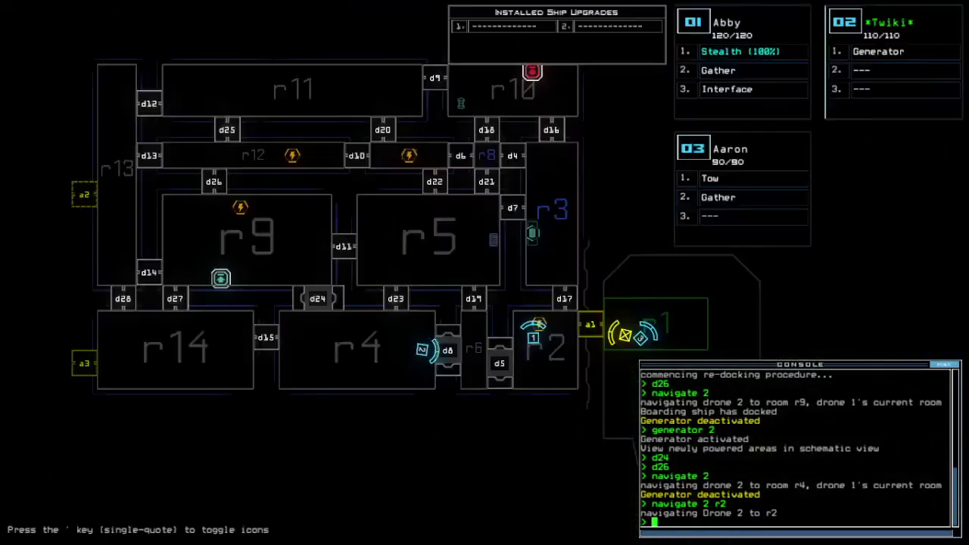
key(space)
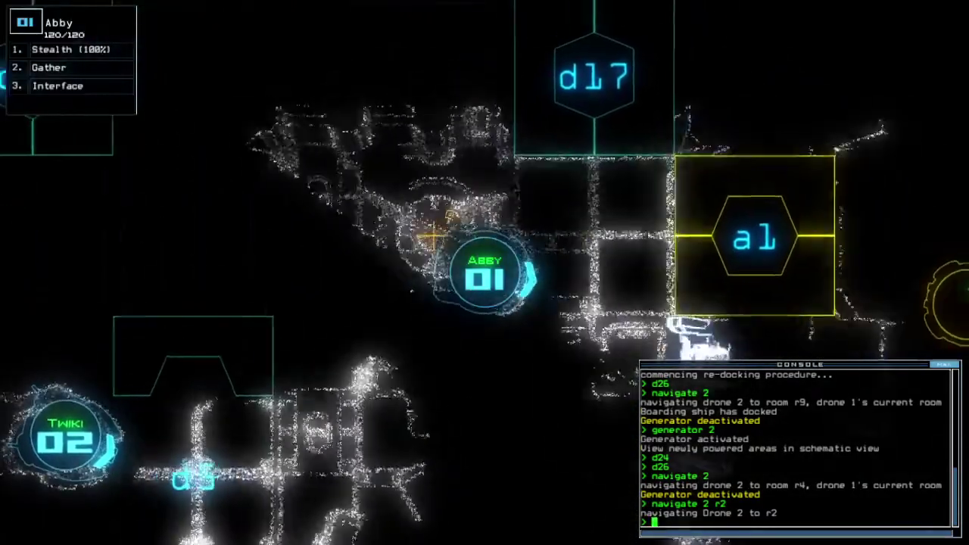
text(generator 2)
key(Return)
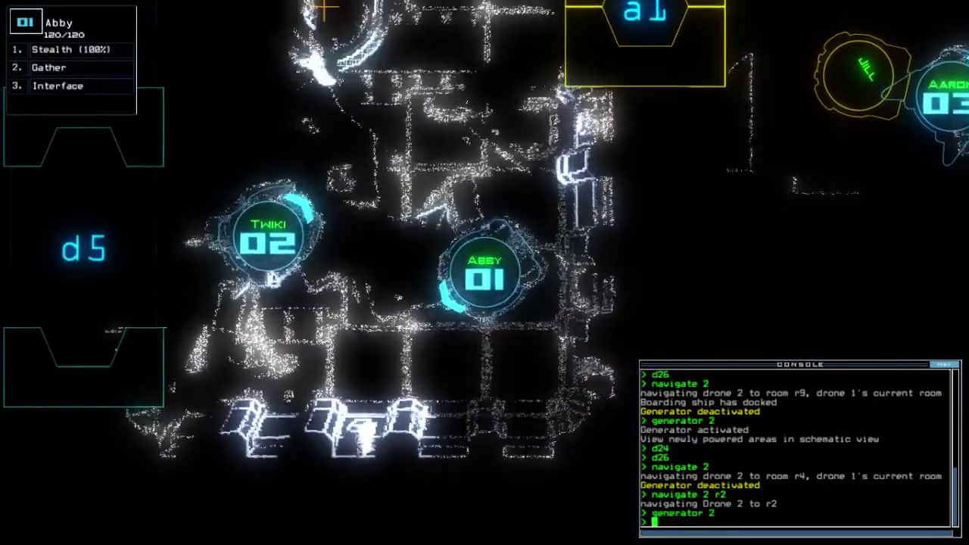
key(space)
text(d23)
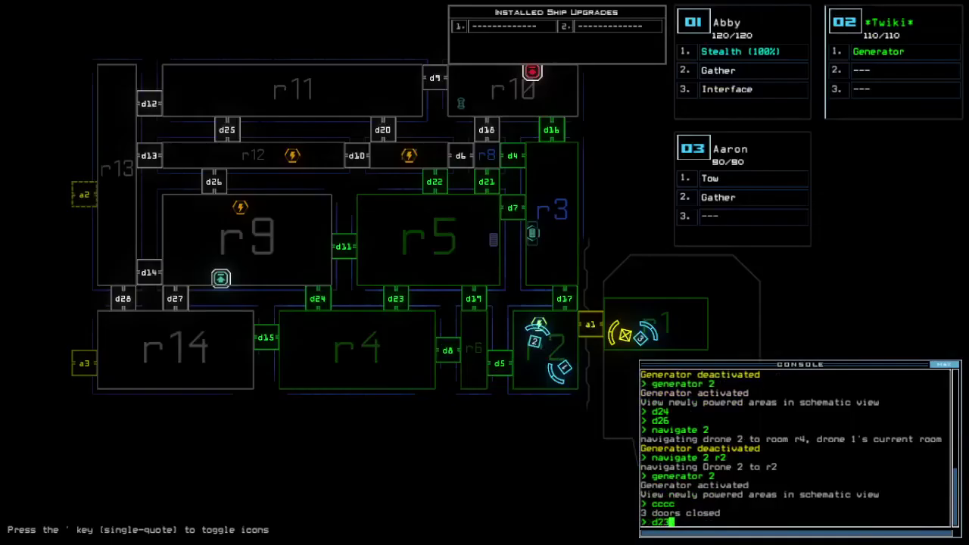
Open doors d23 and d5, then cloak Abby through door d19.
key(Return)
key(space)
text(d5)
key(Return)
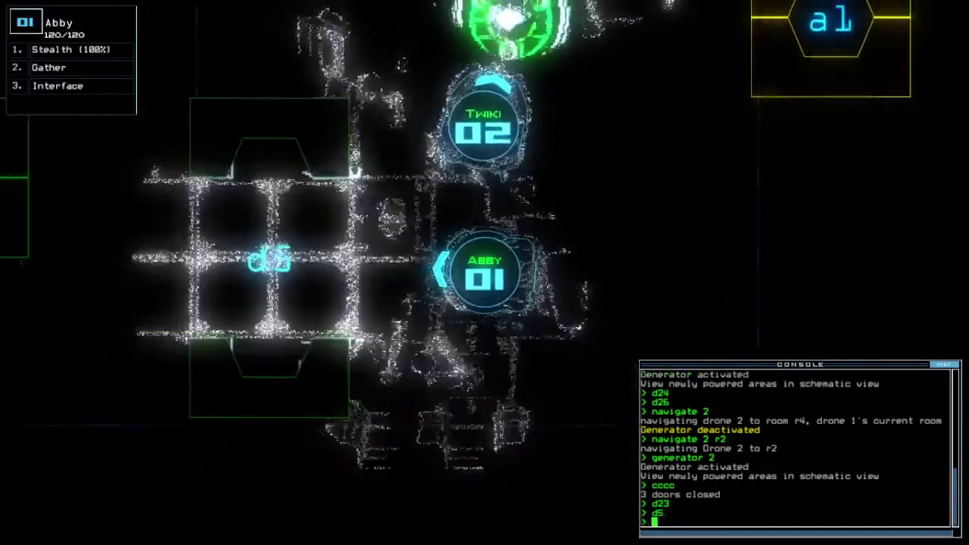
text(d5)
key(Return)
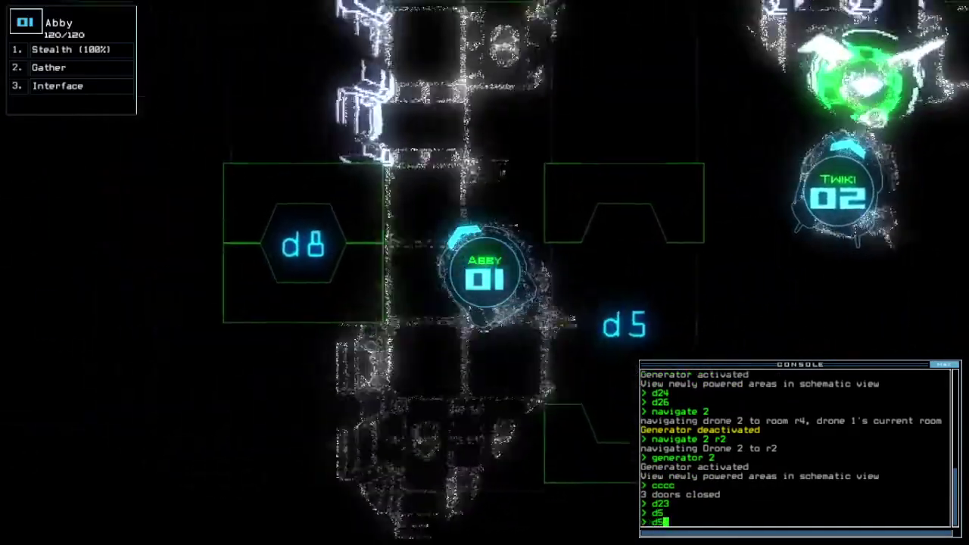
key(Return)
text(st;)
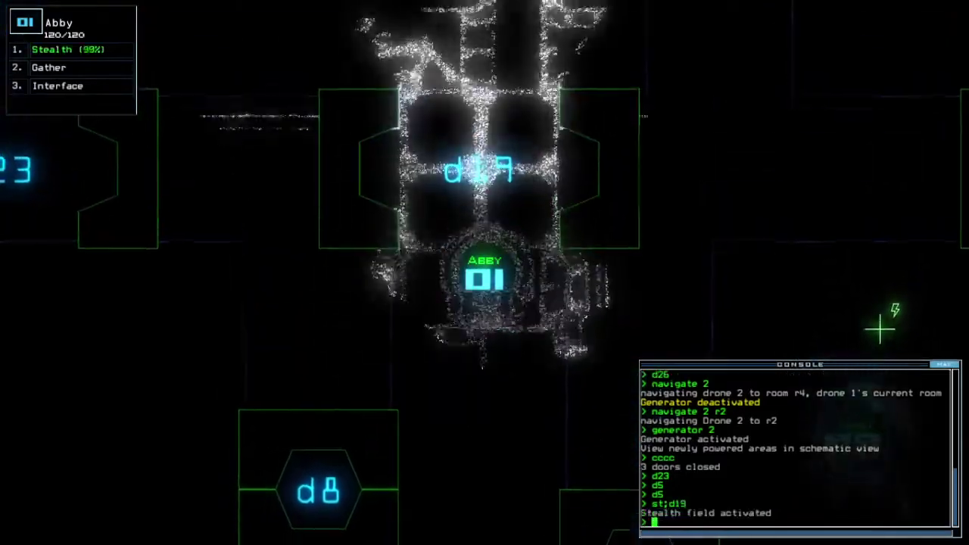
text(d19)
key(Return)
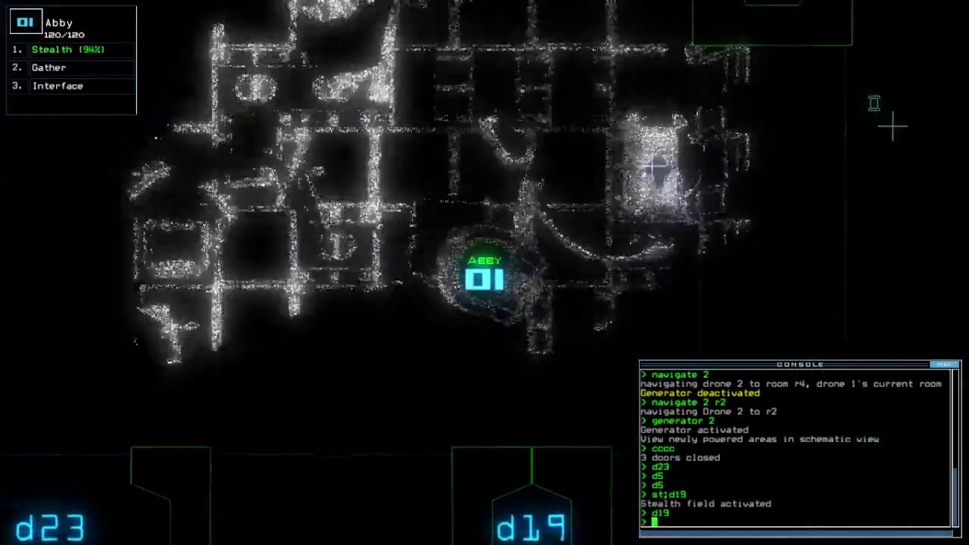
text(d23)
Work doors d23 and d15 to move Abby through rooms r5 and r4.
key(Return)
text(d15)
key(space)
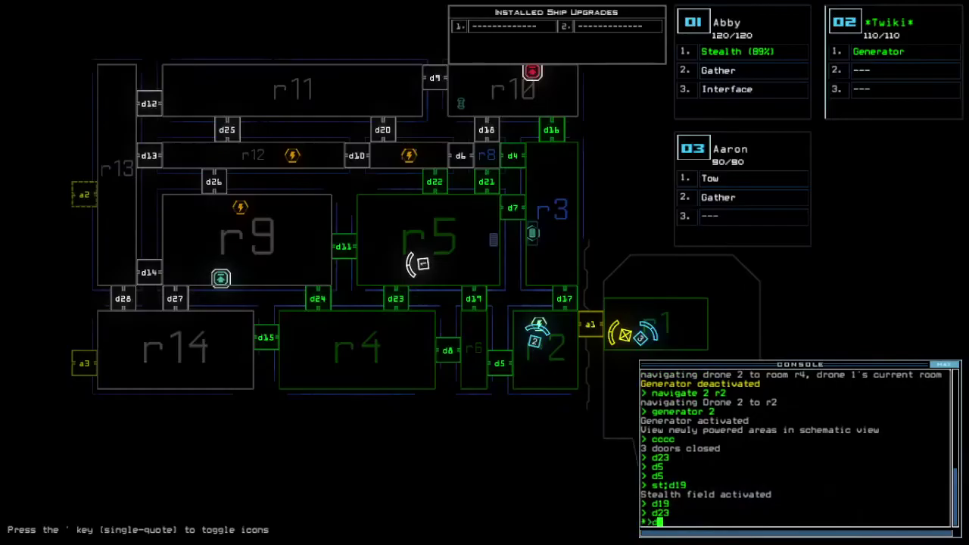
key(Return)
key(space)
text(3)
key(Return)
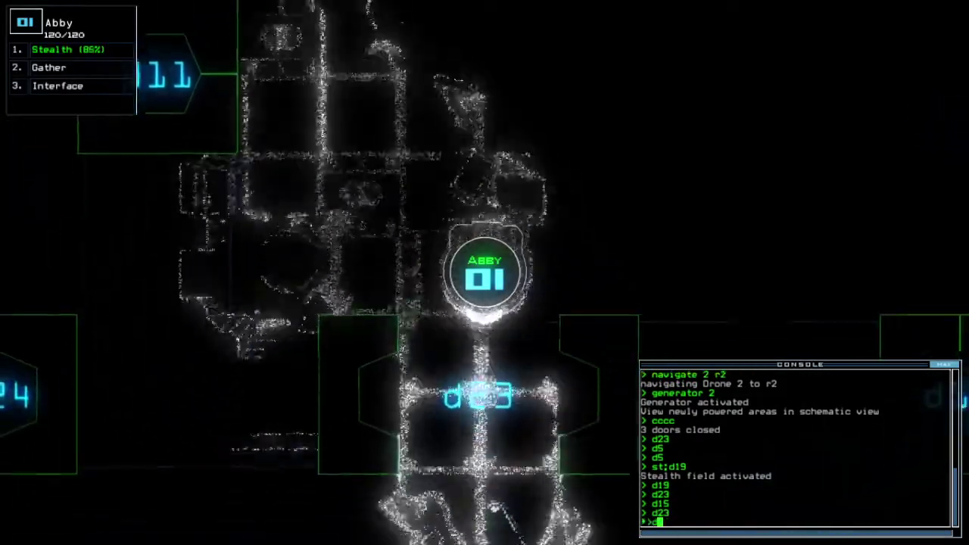
text(d23)
key(Return)
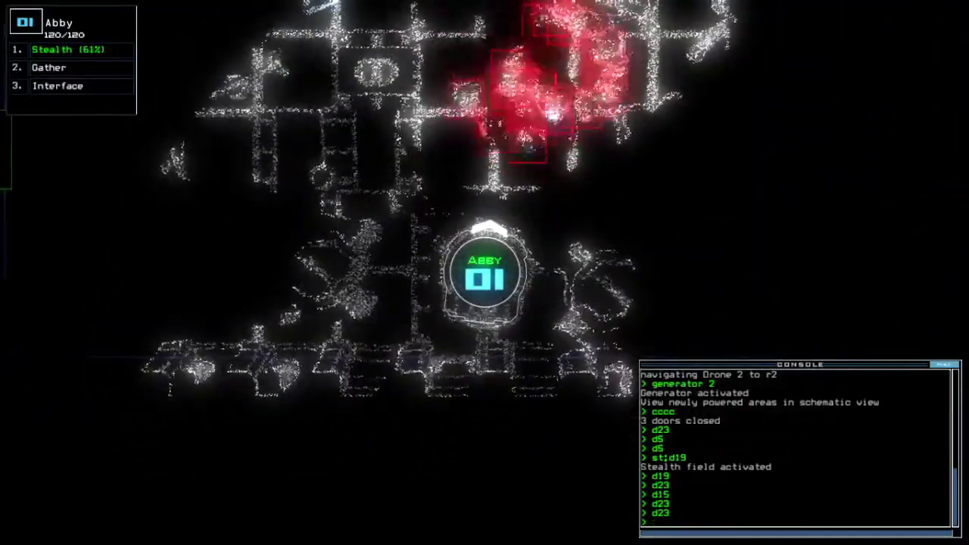
Open doors d15 and d8 to bring Abby into room r6.
key(space)
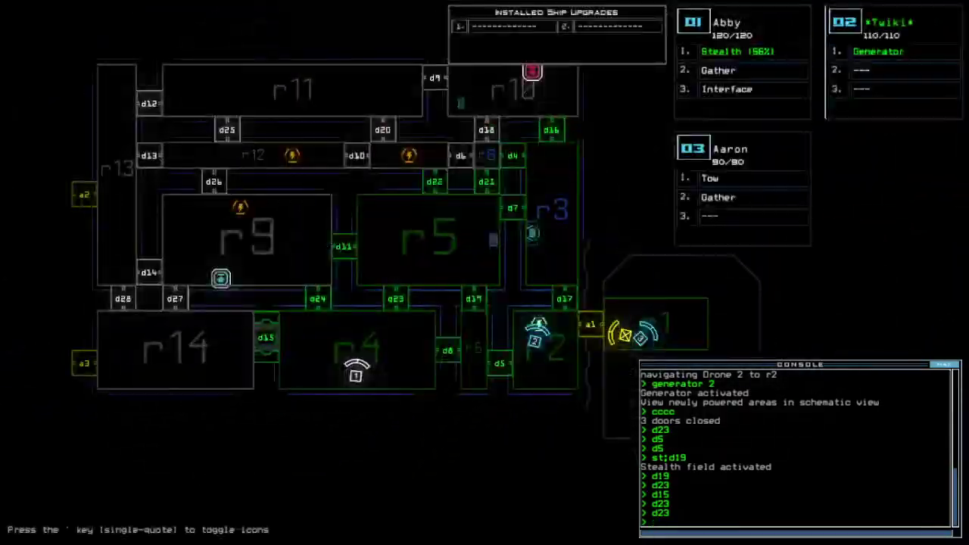
key(space)
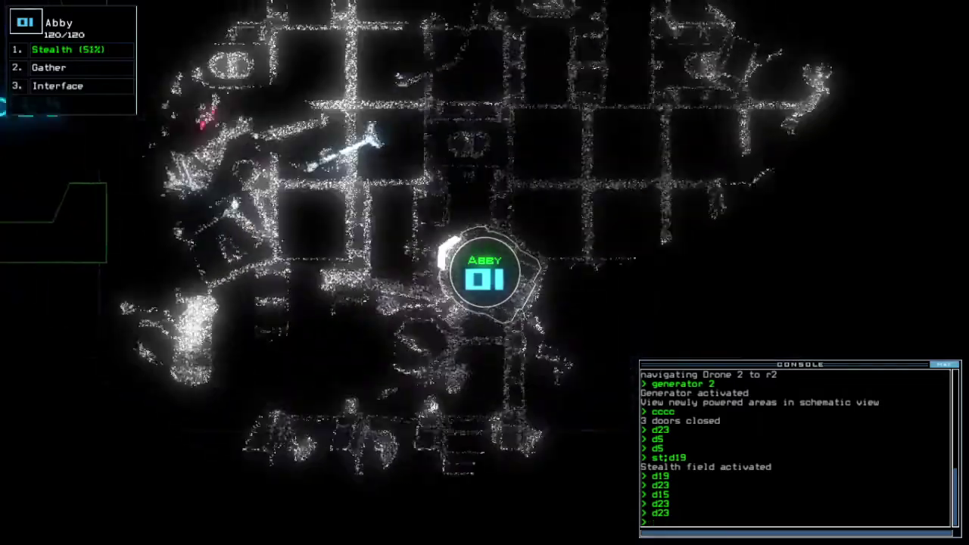
text(d15)
key(Return)
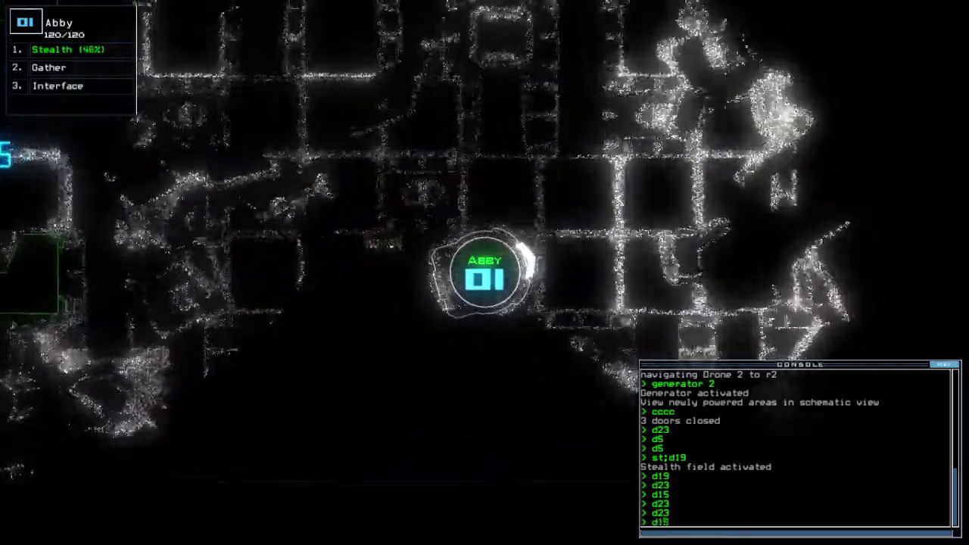
text(d8)
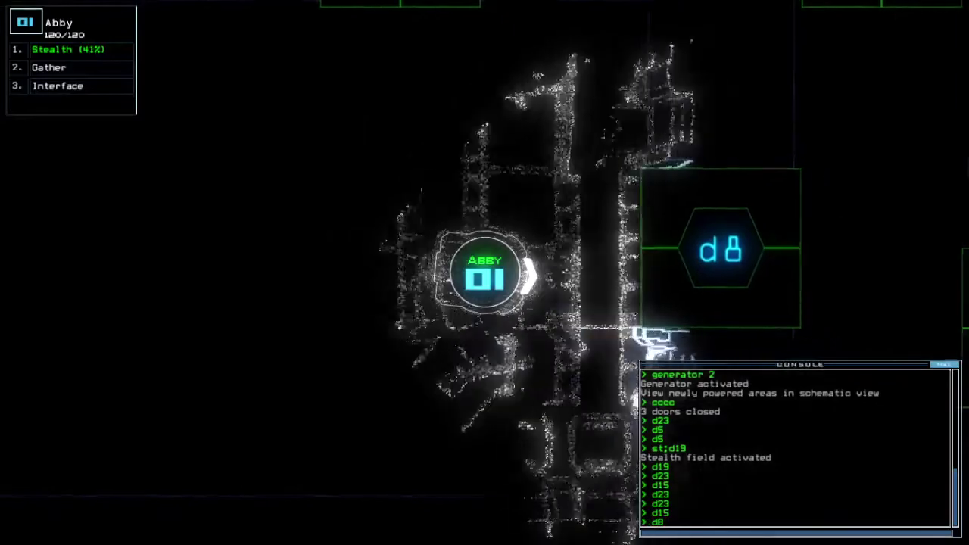
key(Return)
text(te)
Check mission time, drop Abby's stealth, and start redocking at airlock a2.
key(Return)
key(space)
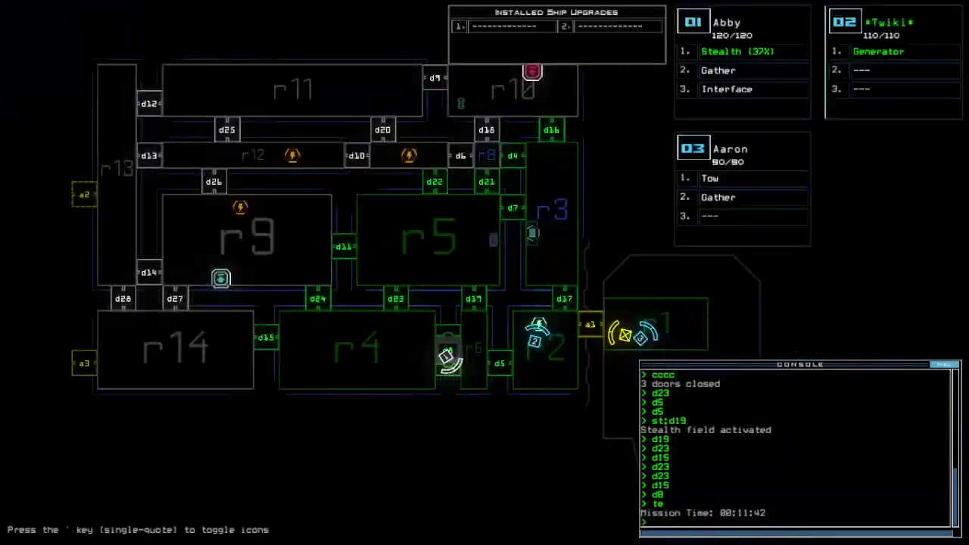
key(space)
text(st)
key(Return)
key(space)
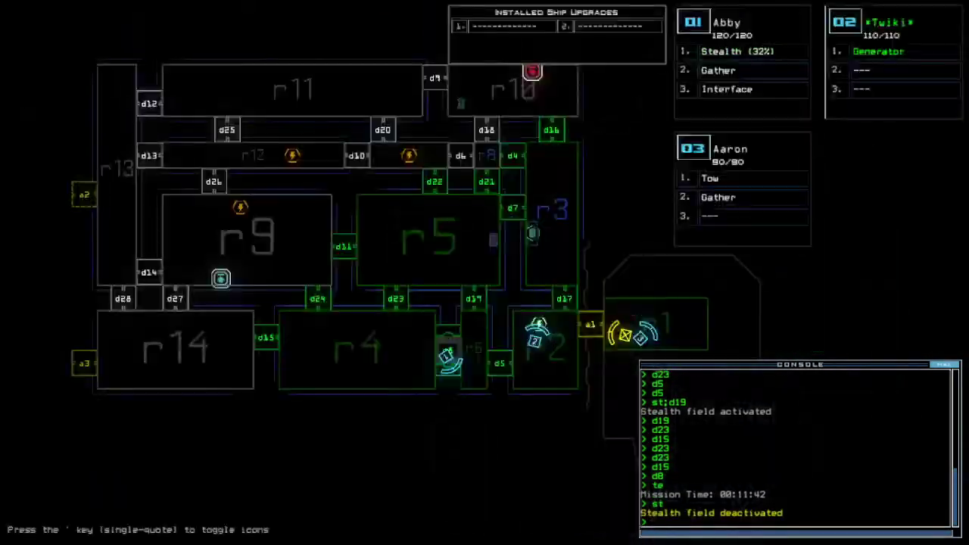
text(2)
key(Return)
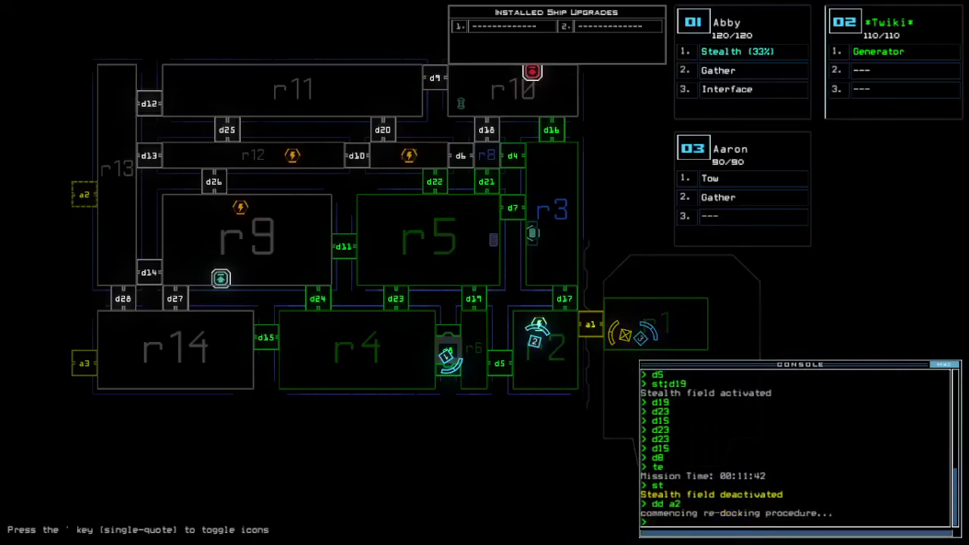
text(d5)
Send Twiki to door d5 and check the elapsed mission time.
key(Return)
key(space)
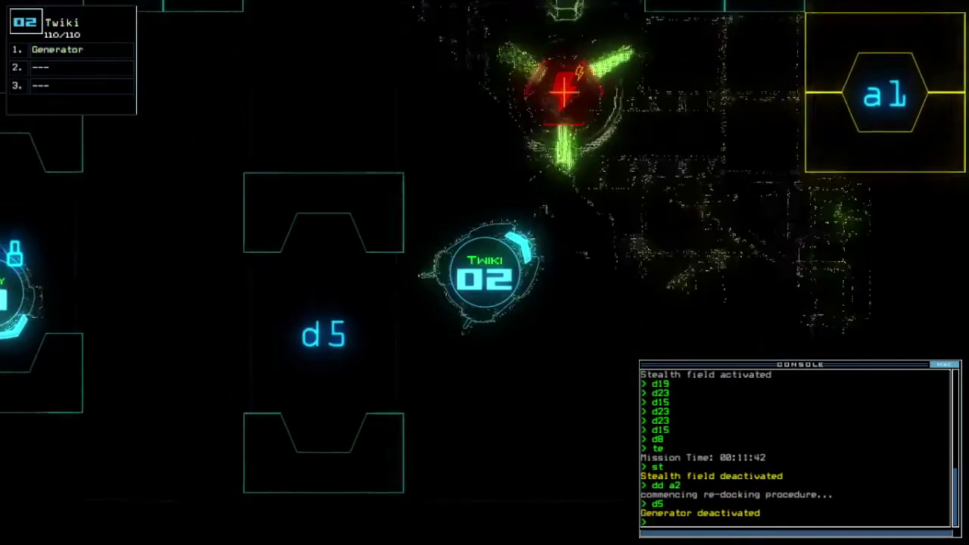
key(space)
text(te)
key(Return)
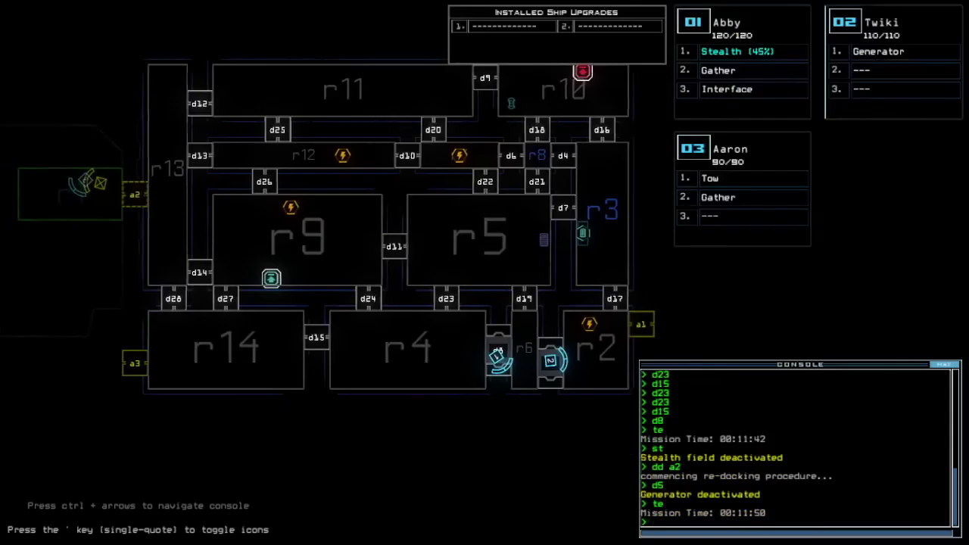
key(space)
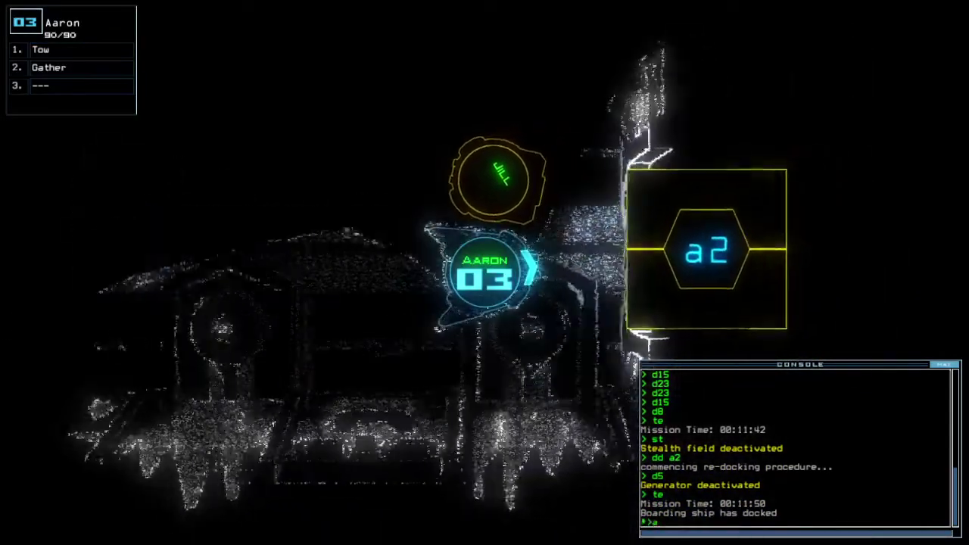
text(arr)
Open room r1's doors, recheck the mission time, then close them again.
key(Return)
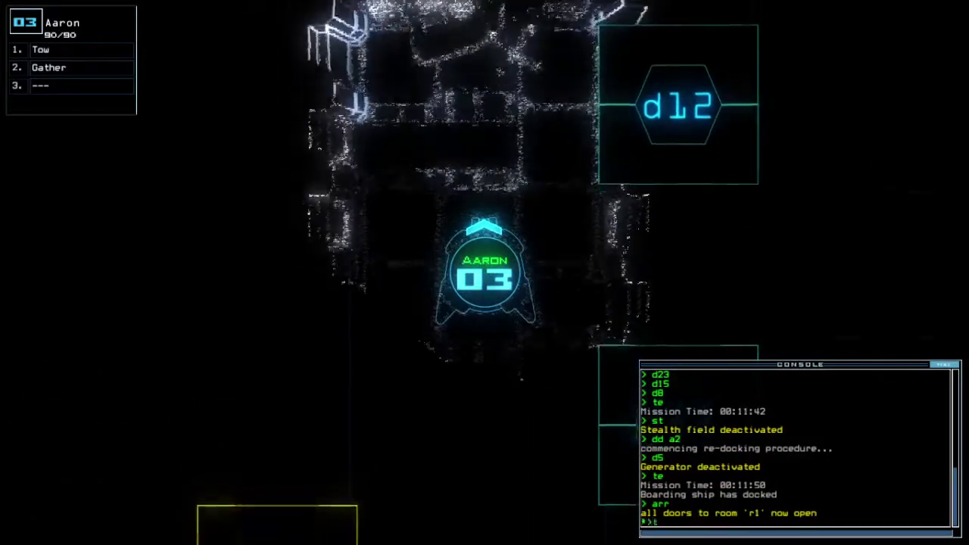
text(te)
key(Return)
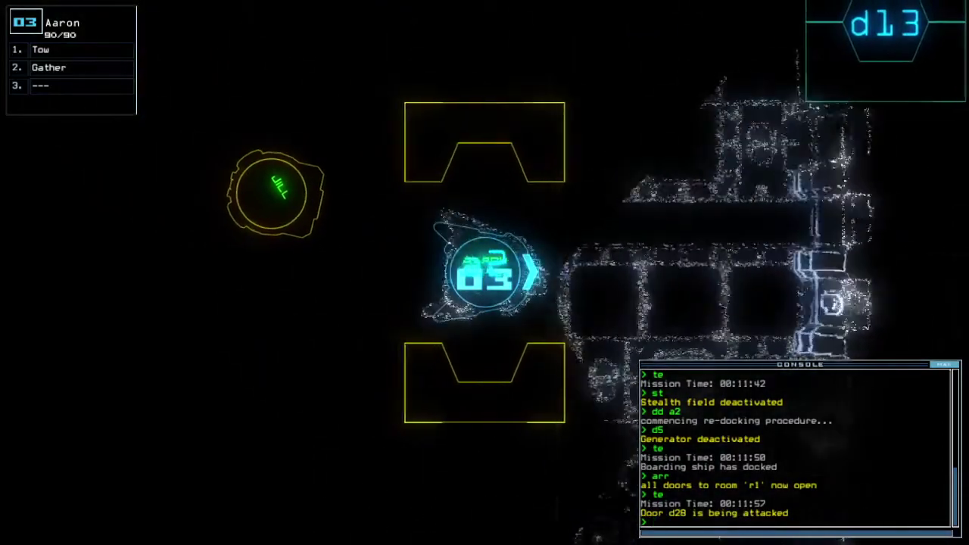
text(ca)
key(Return)
Switch on Twiki's generator and view the newly powered rooms.
key(space)
text(2)
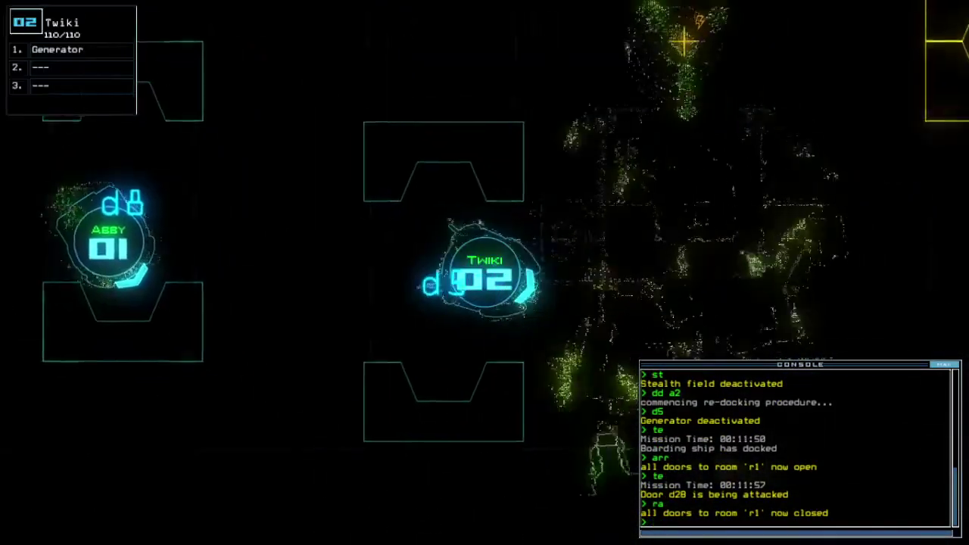
text(generator)
key(Return)
key(space)
text(d a1)
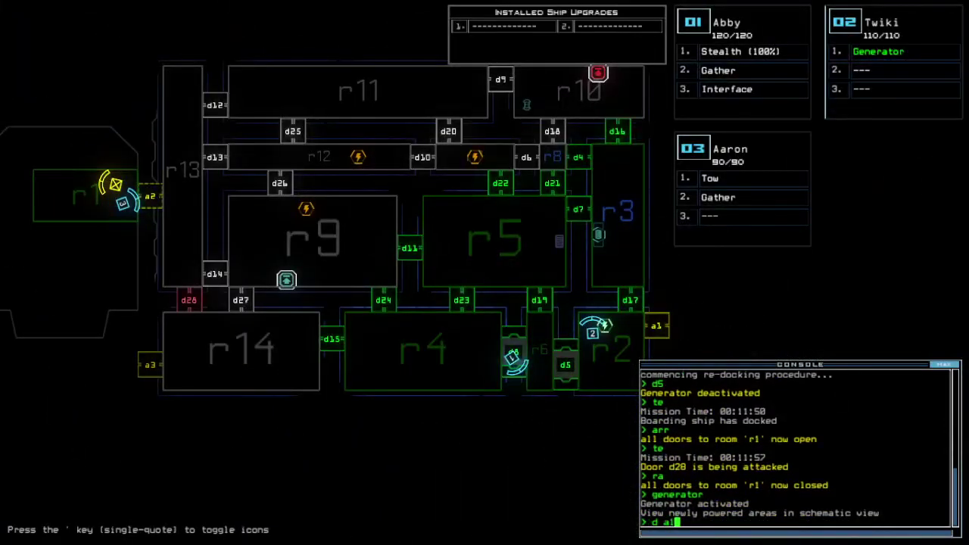
Re-dock the ship at a1 and drive Twiki through door d24 into the next room.
key(Return)
text(d2)
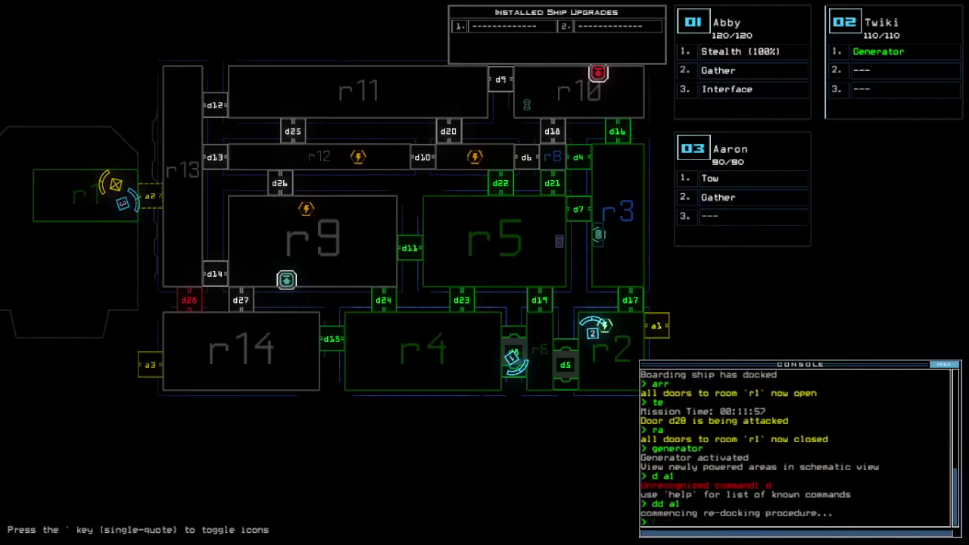
text(4)
key(Return)
key(space)
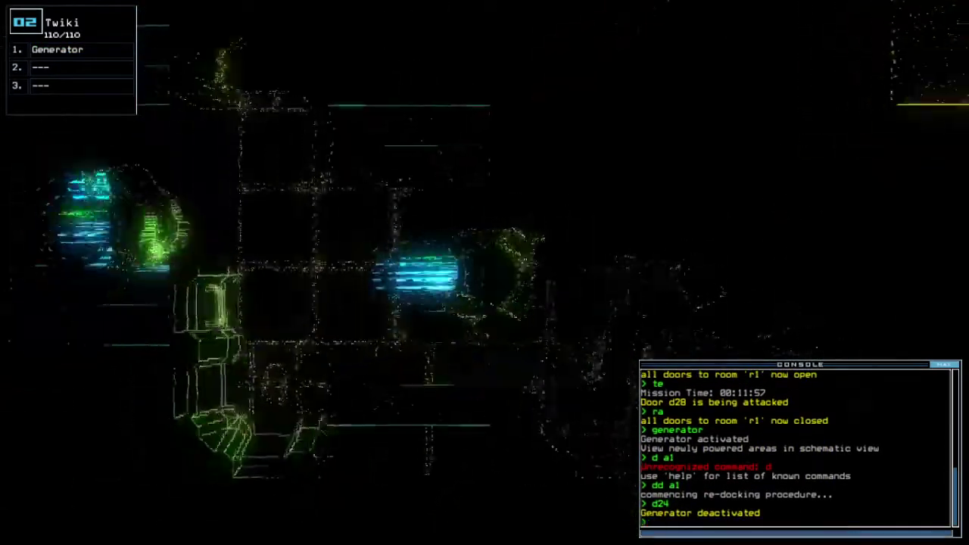
key(Up)
key(Left)
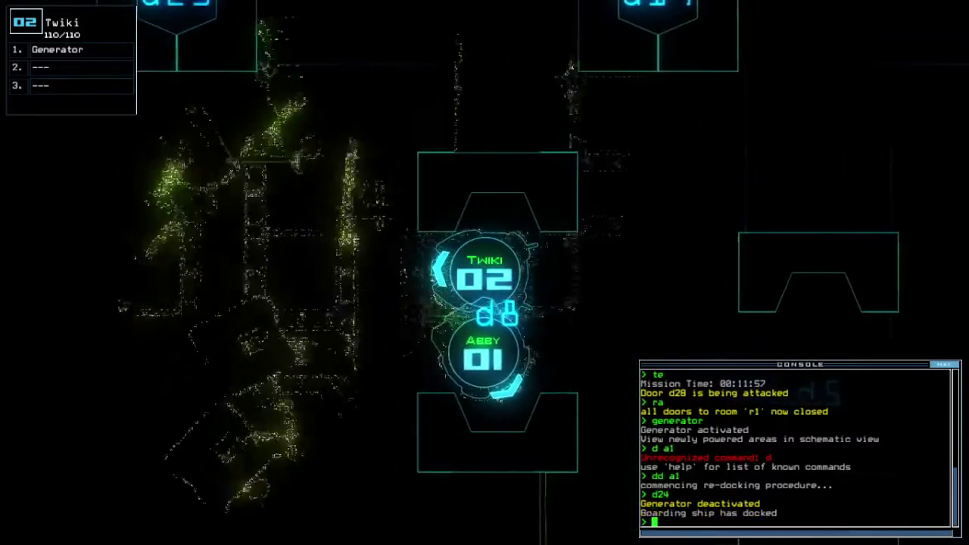
key(Left)
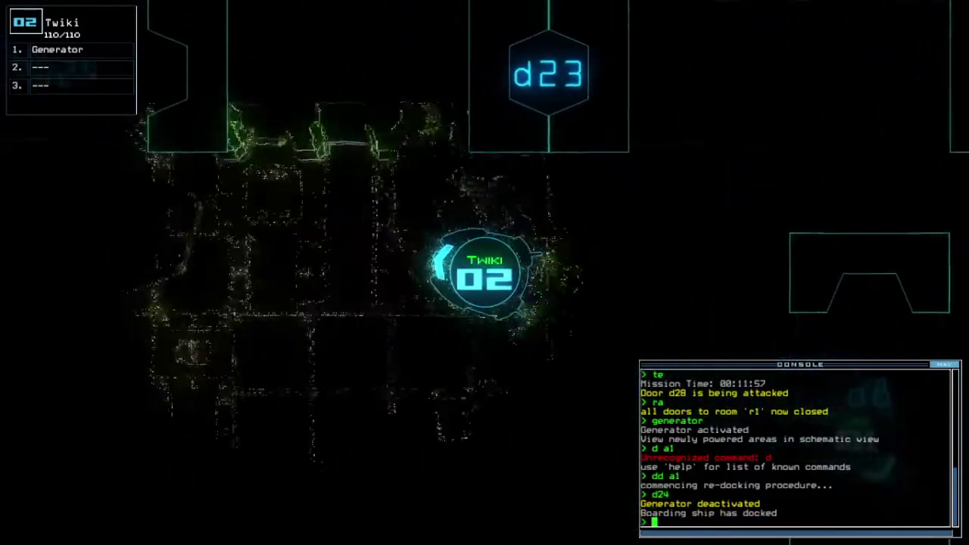
key(Up)
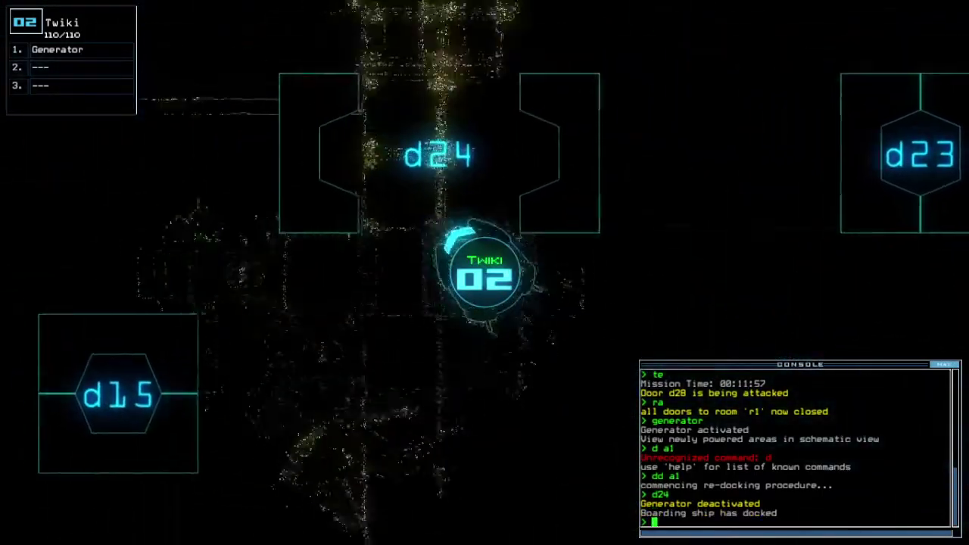
key(Left)
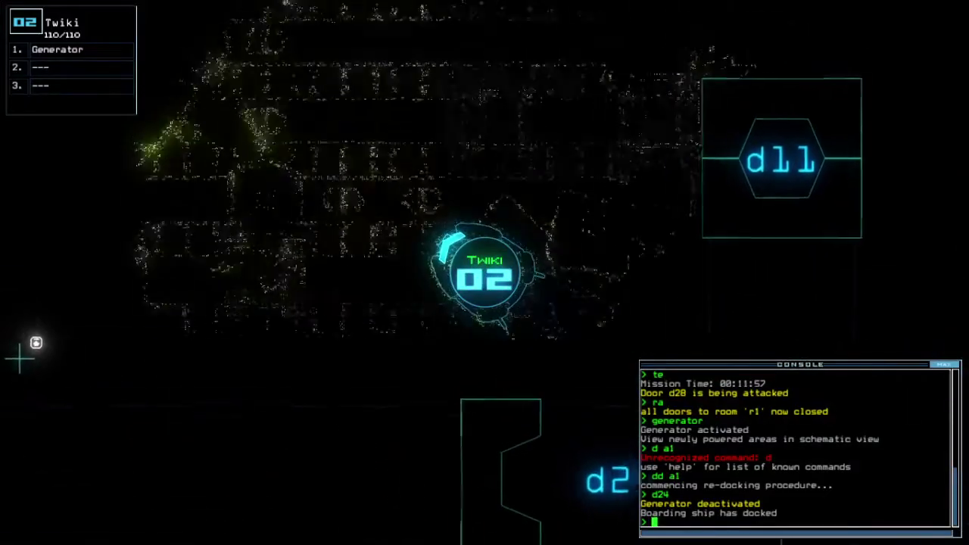
text(generator)
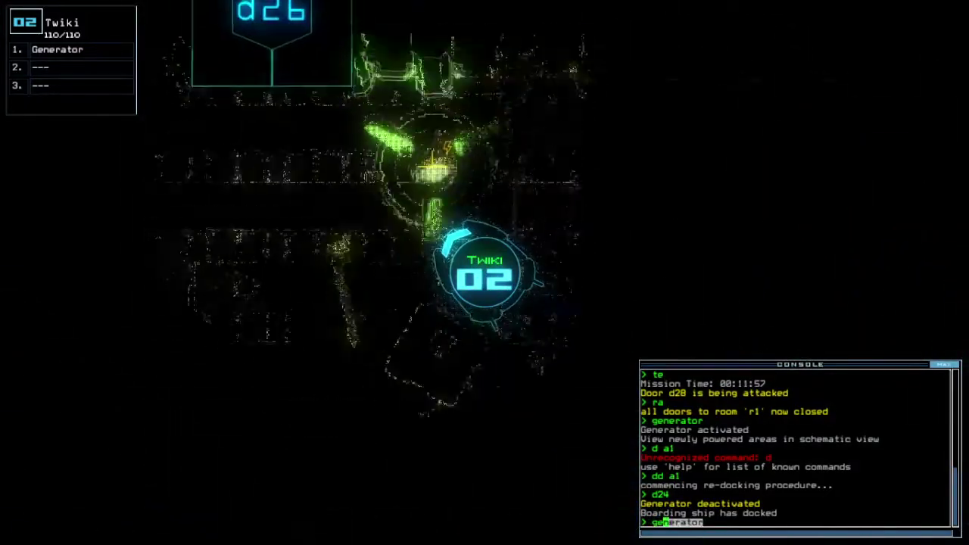
Restart Twiki's generator, toggle doors d28 and d26, close open doors, and vent r13 via a2.
key(Return)
text(8)
key(Return)
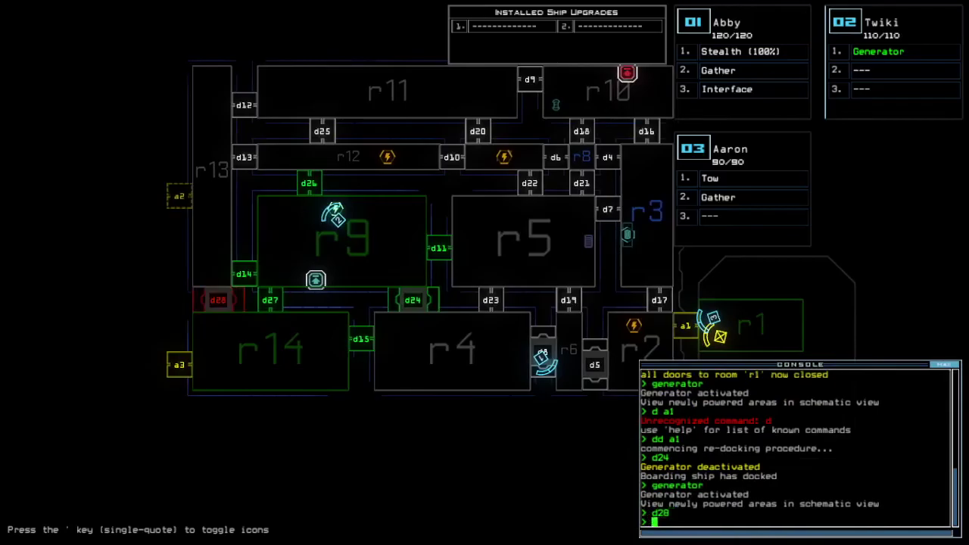
text(d26)
key(Return)
text(2)
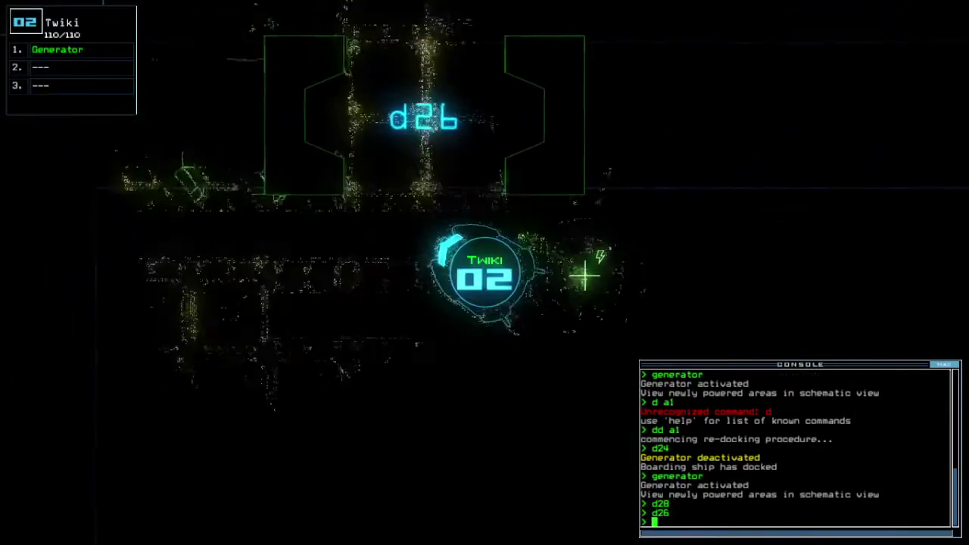
text(generator)
key(Return)
text(generator ;)
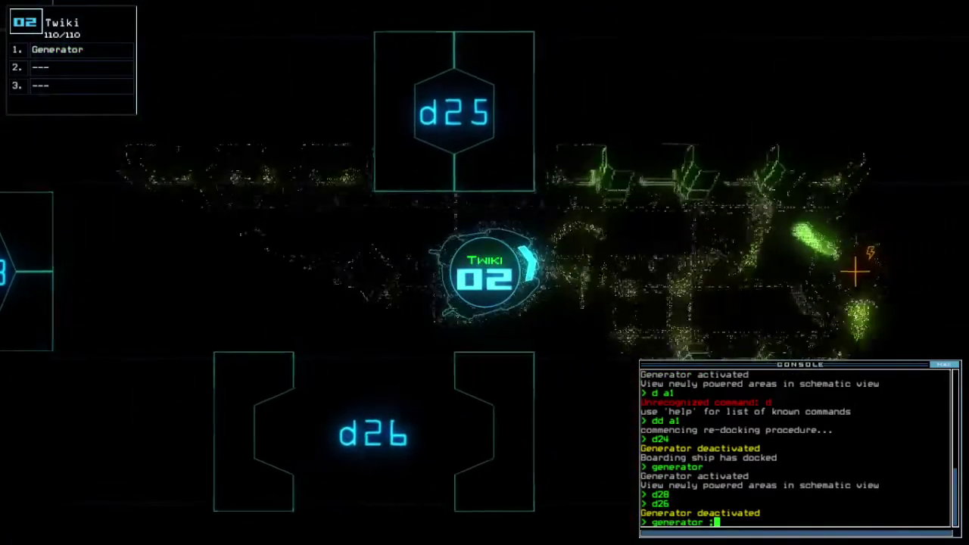
text( d25 d26)
key(Return)
key(space)
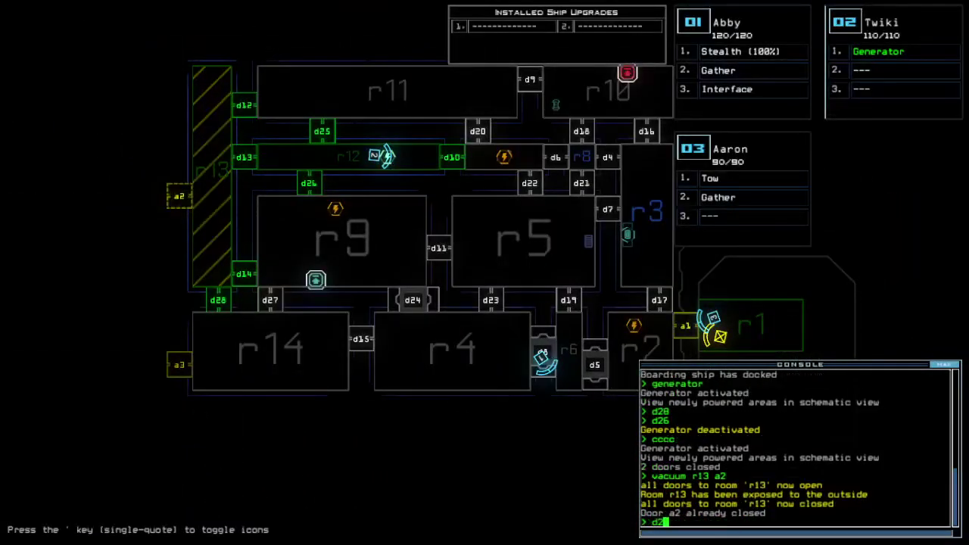
Drive Twiki through door d26 into r9 and turn its generator on.
key(space)
text(6)
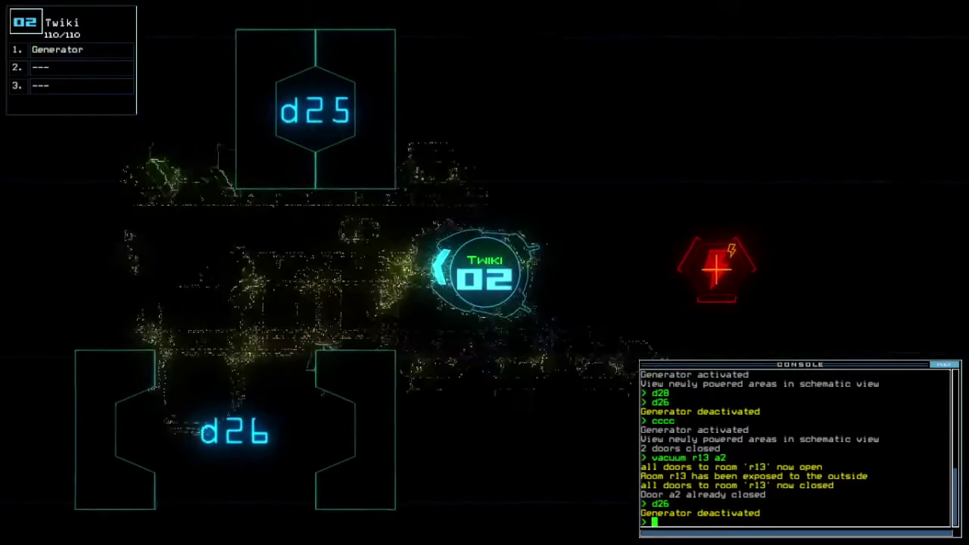
key(Down)
key(Down)
key(Down)
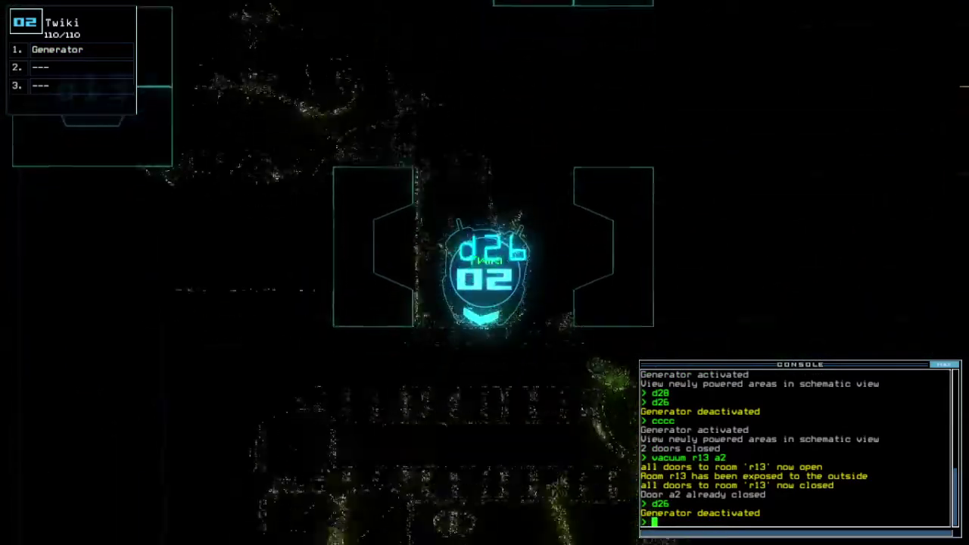
text(generator)
key(Return)
key(space)
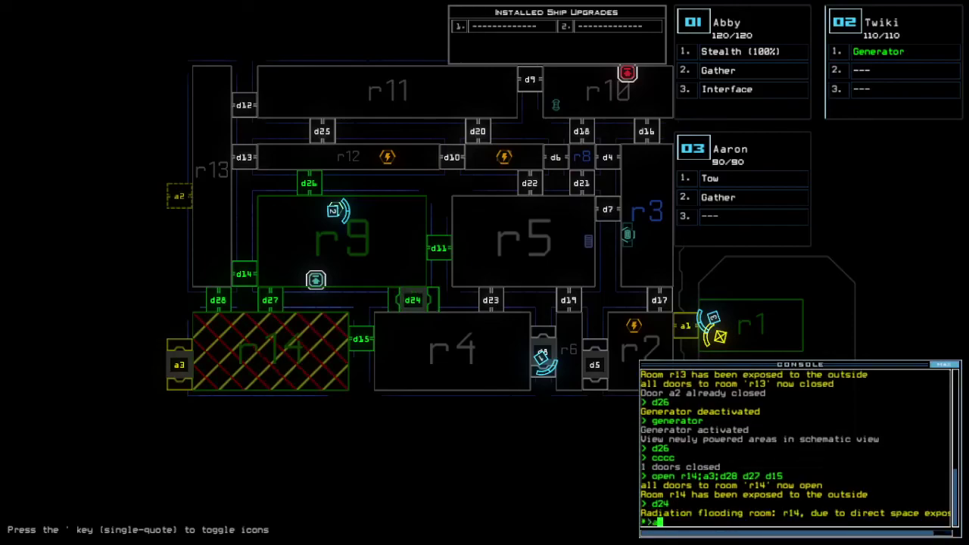
text(3)
Close airlock a3, restart Twiki's generator and close the open doors.
key(Return)
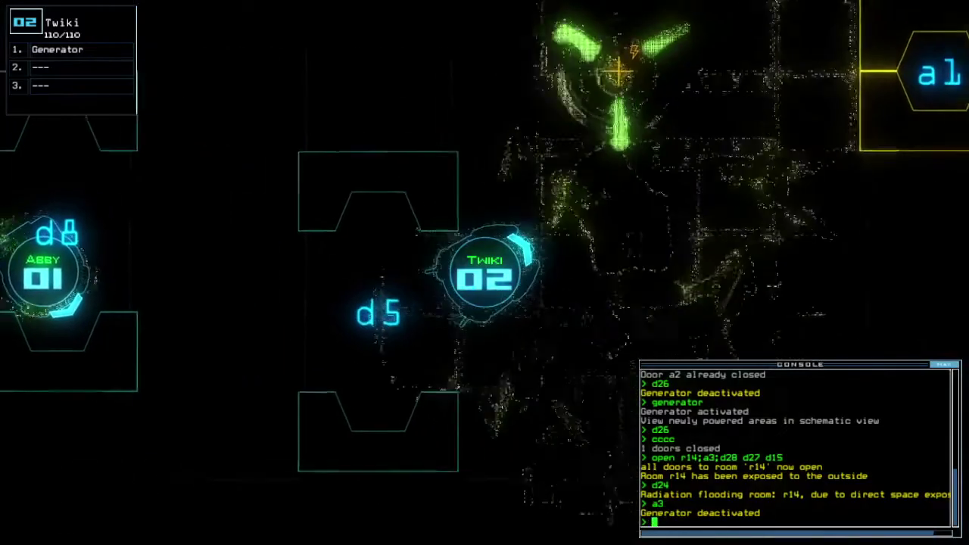
text(generator)
key(Return)
key(1)
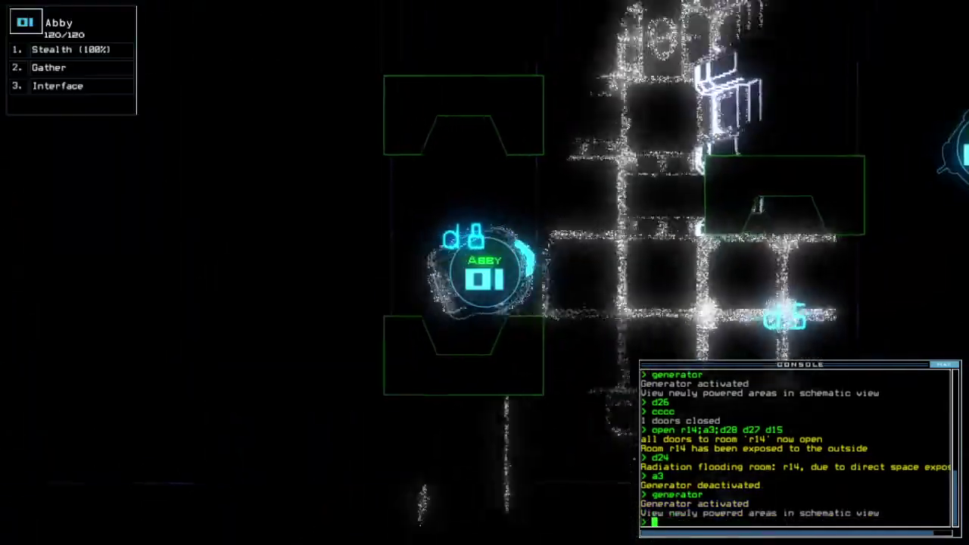
key(space)
text(cccc)
key(Return)
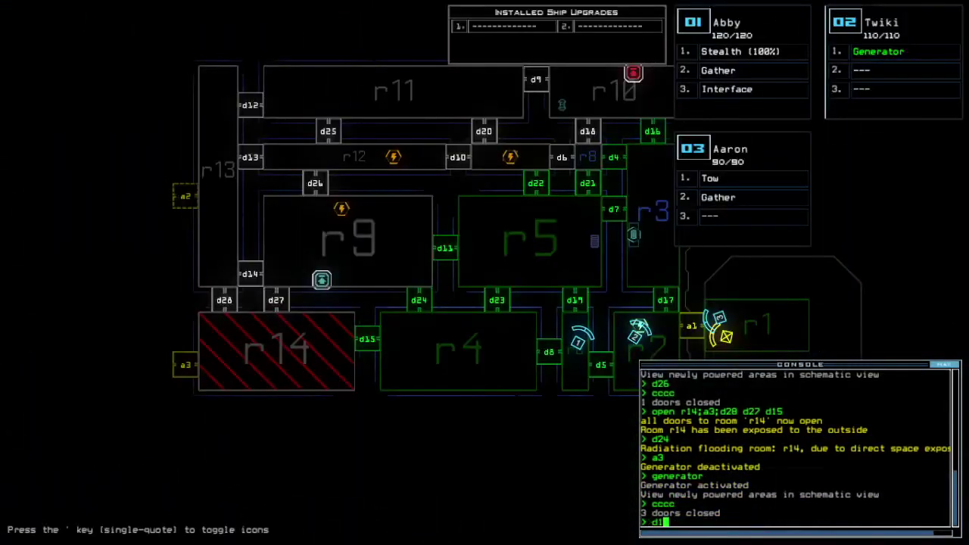
text(1st;d19)
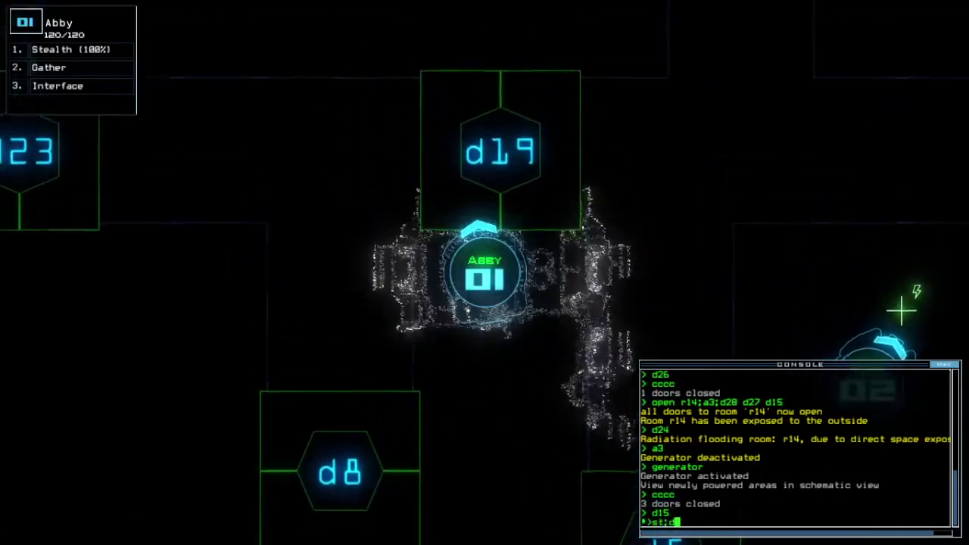
Cloak Abby, work doors d19, d7 and d5, then drop her stealth.
key(Return)
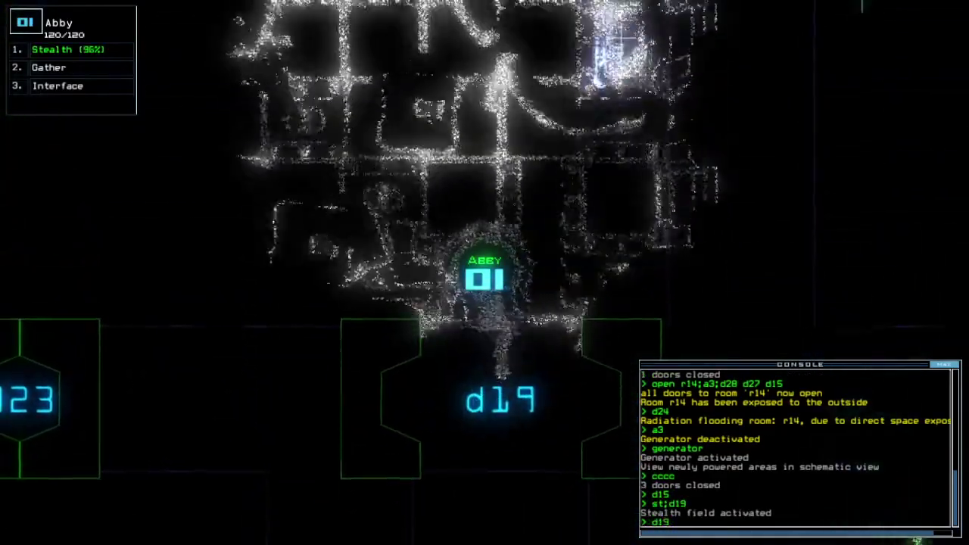
text(d7)
key(Return)
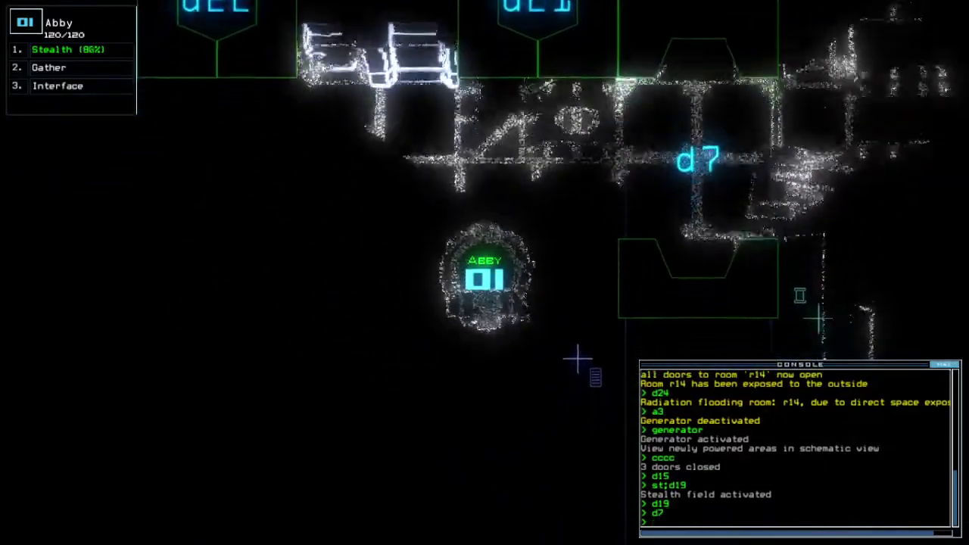
text(cccc)
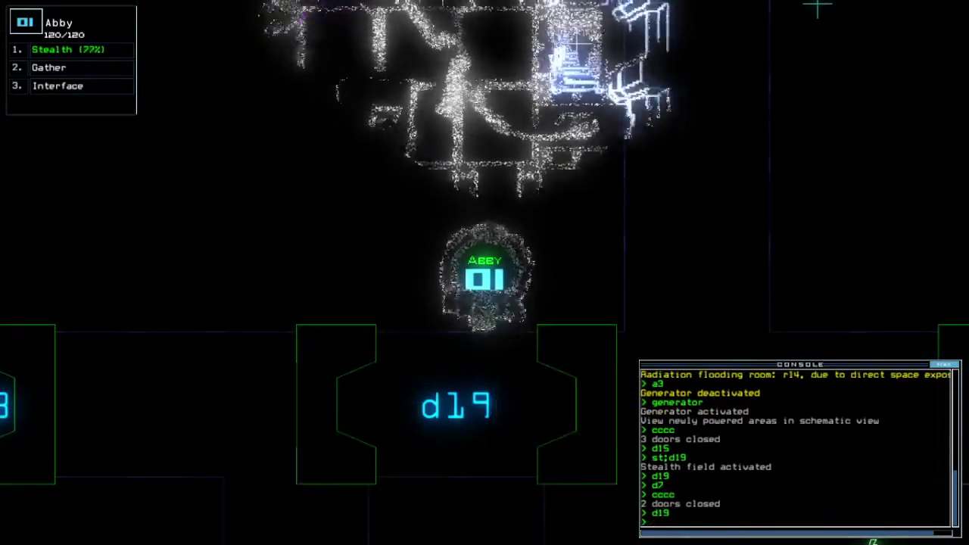
text(cc)
key(Return)
key(space)
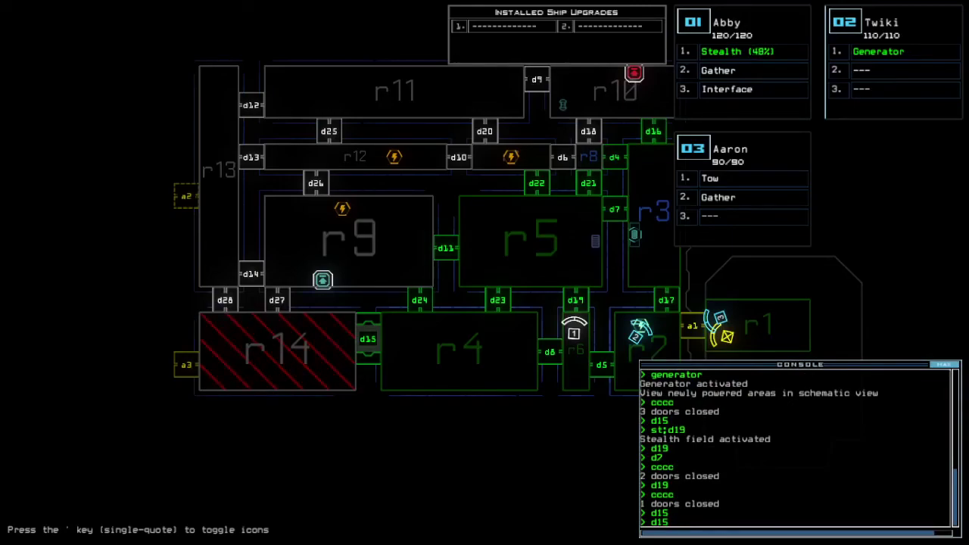
text(d5)
key(Return)
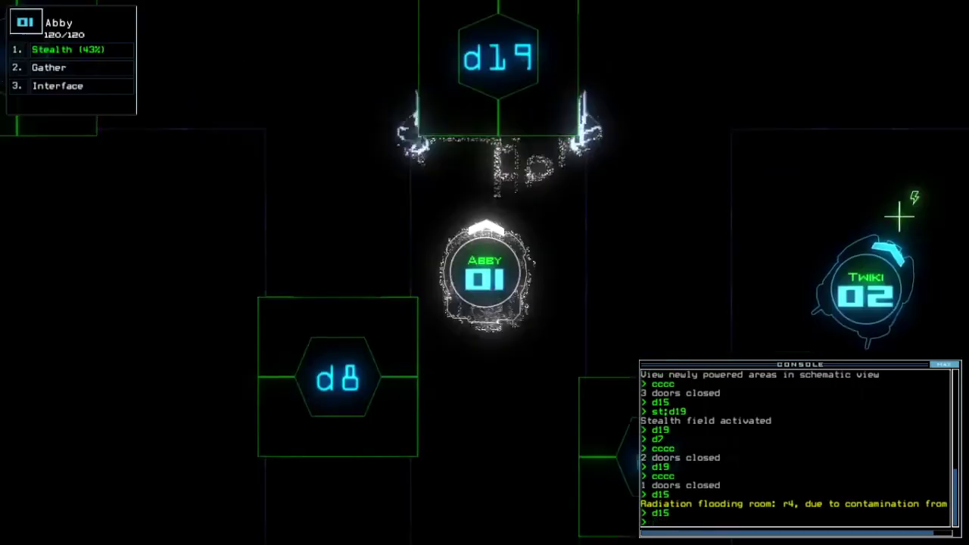
text(st)
key(Return)
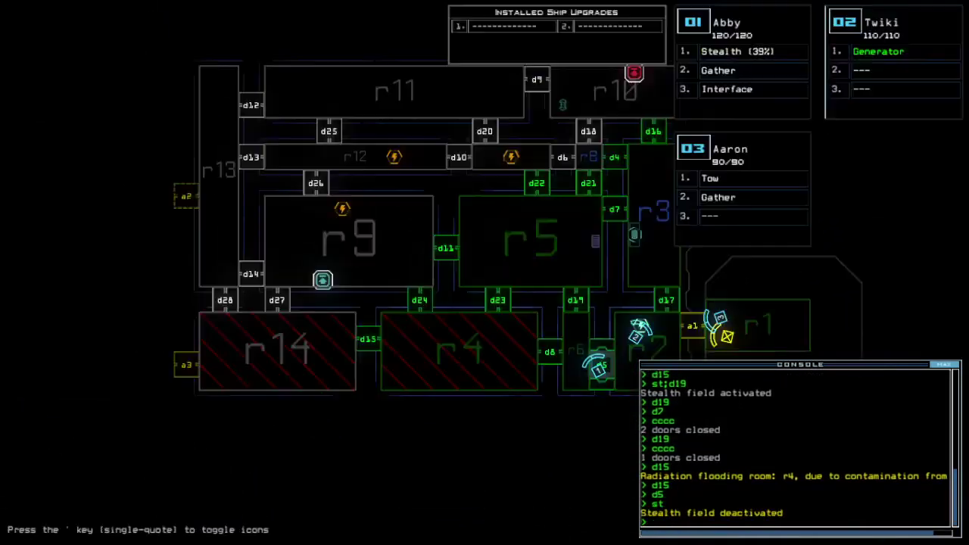
text(2)
Re-dock the ship at airlock a2 and check the mission time.
key(Return)
text(te)
key(Return)
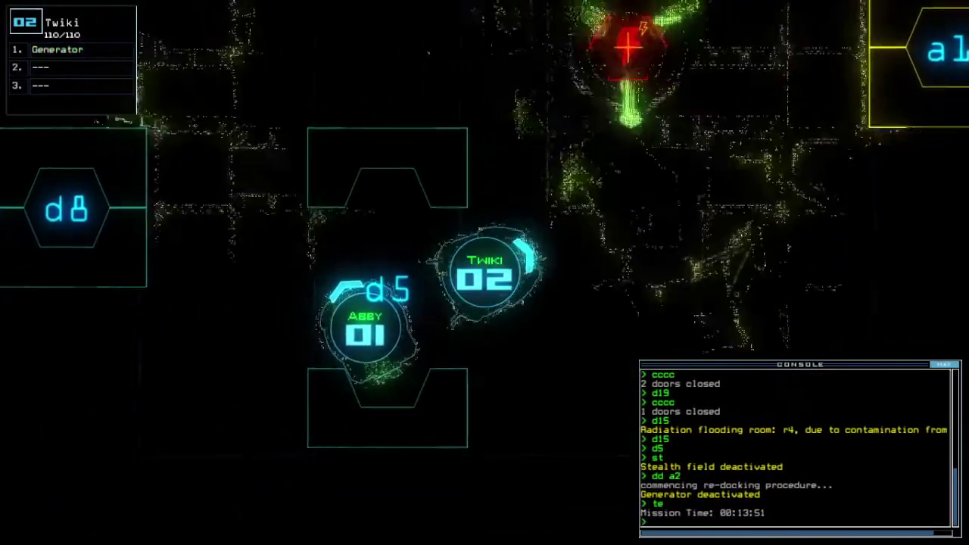
key(space)
key(space)
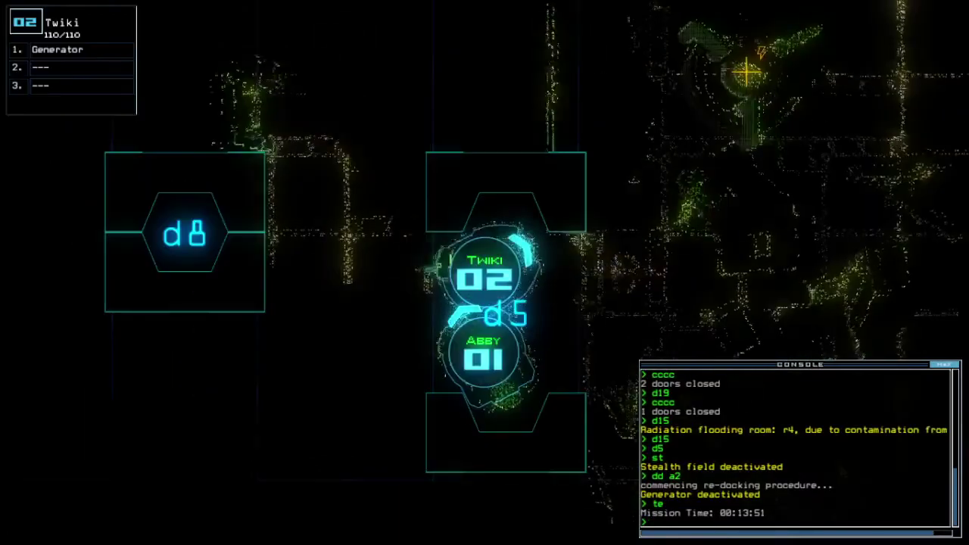
key(space)
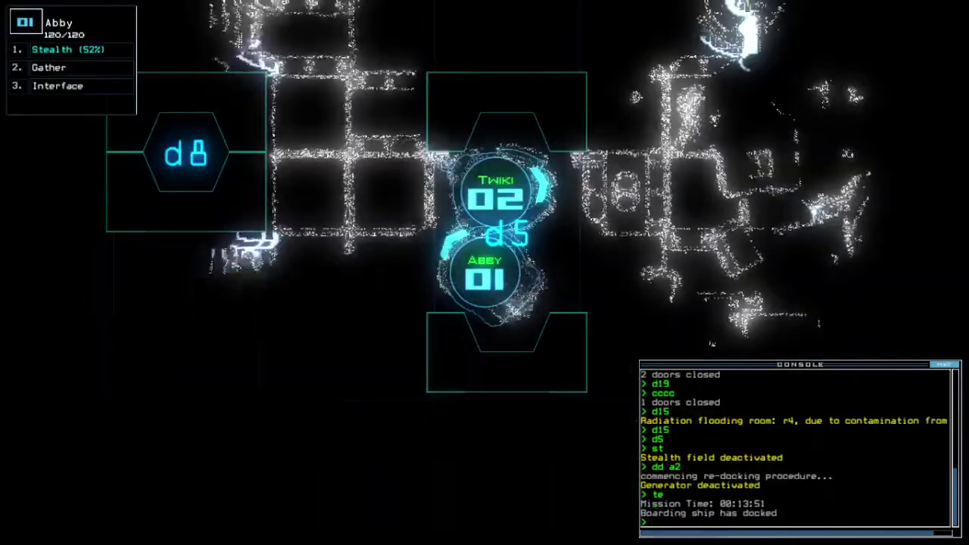
key(space)
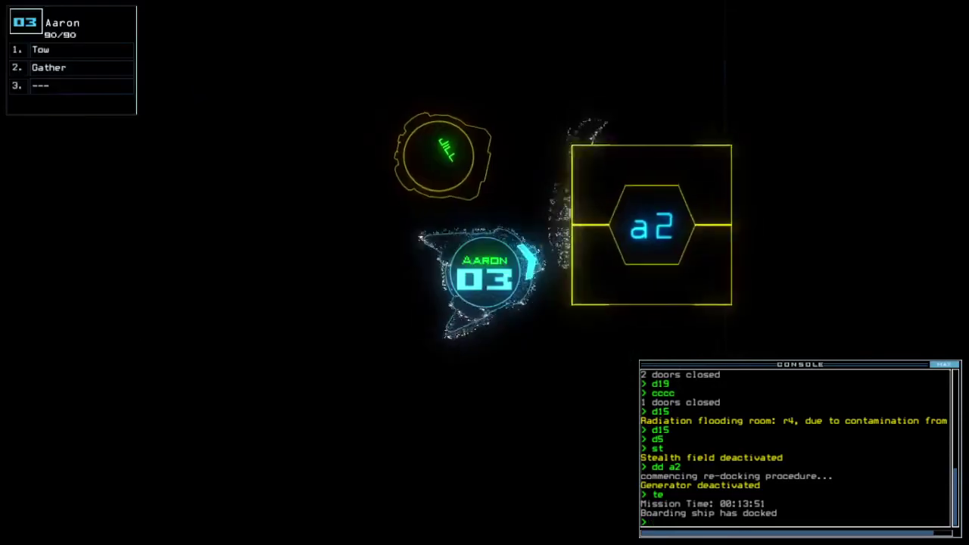
text(arr)
Open r1's doors, drive Aaron aboard at a2, then close r1's doors.
key(Return)
text(te)
key(Return)
key(Right)
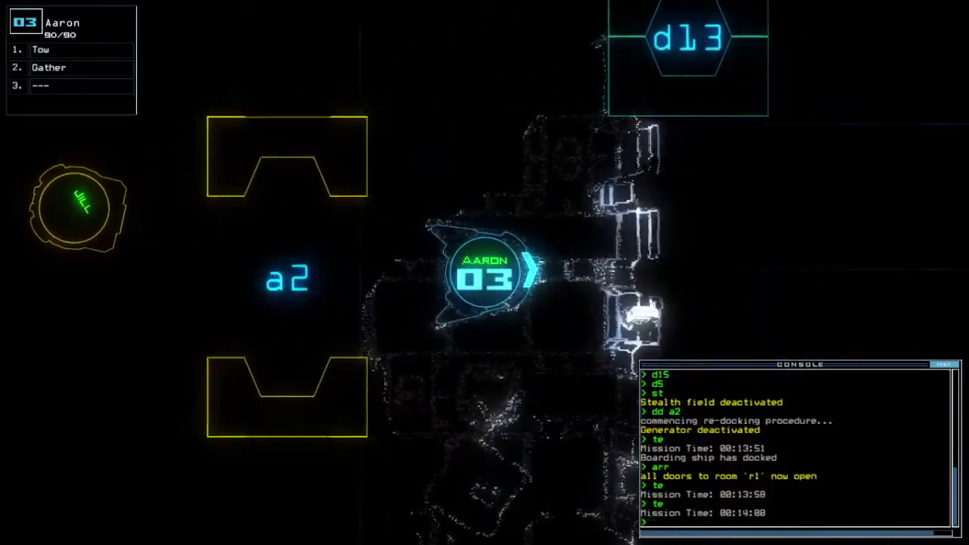
key(Down)
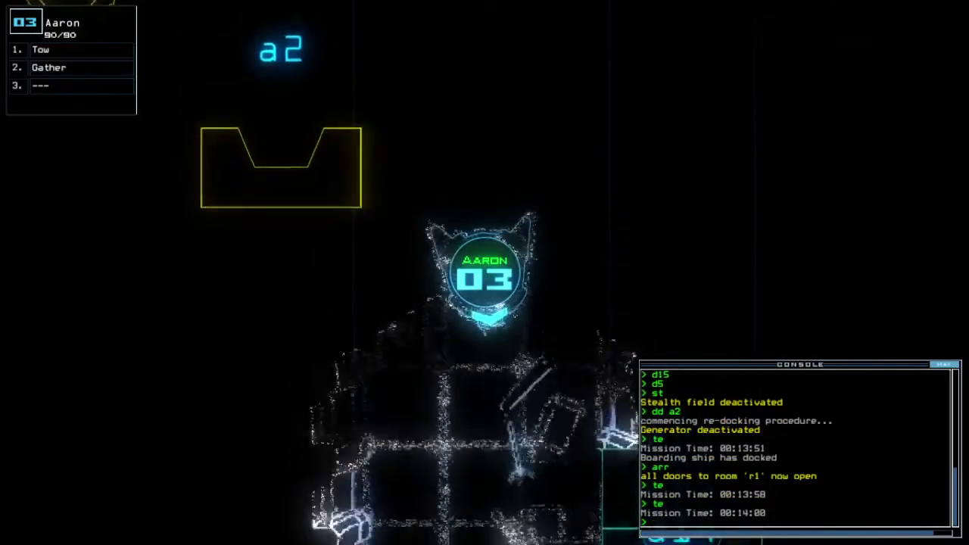
key(space)
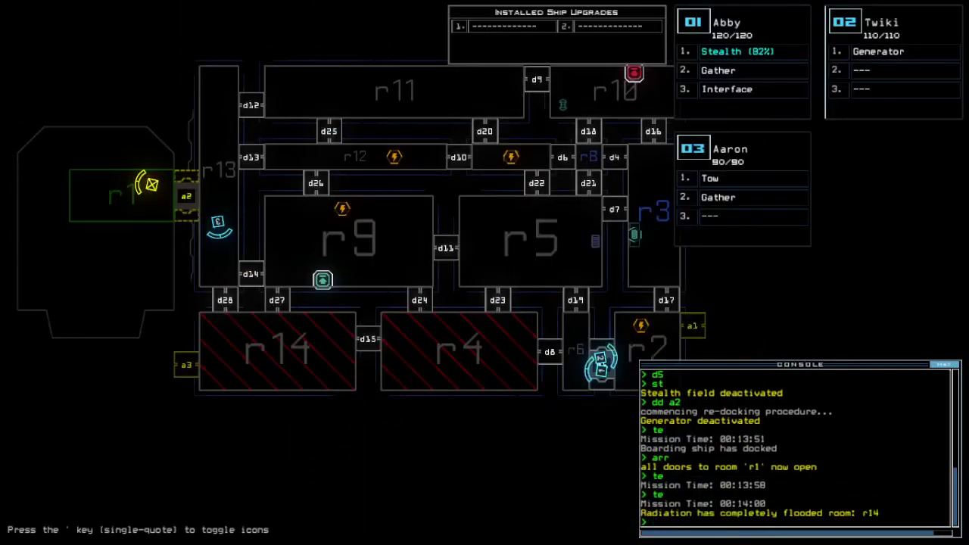
key(space)
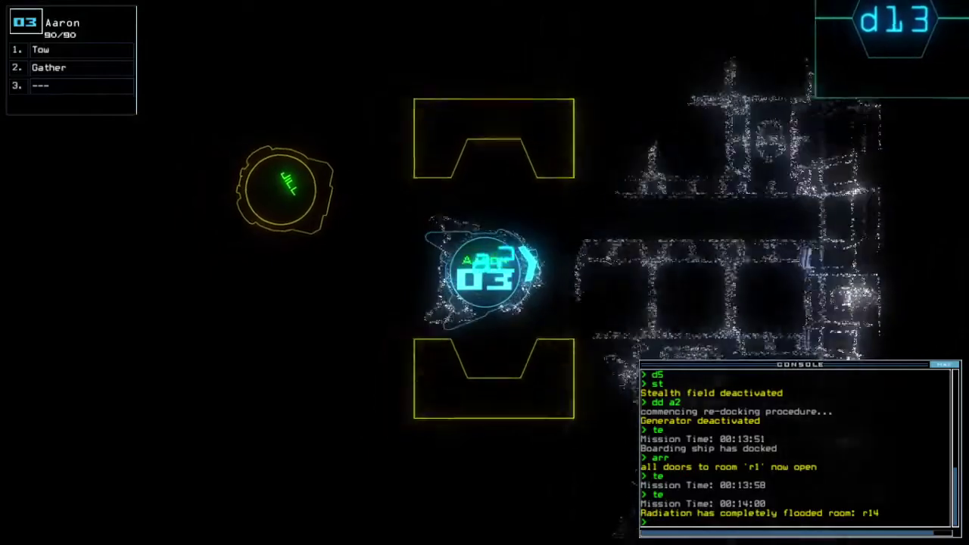
text(r1)
key(Return)
Drive Twiki up, restart its generator and open door d7.
key(space)
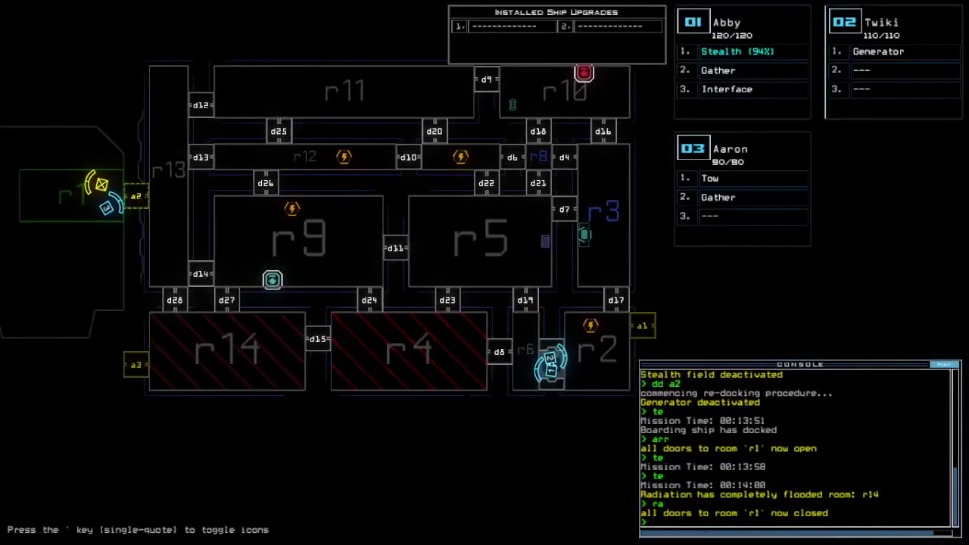
key(2)
key(Up)
key(Up)
key(Up)
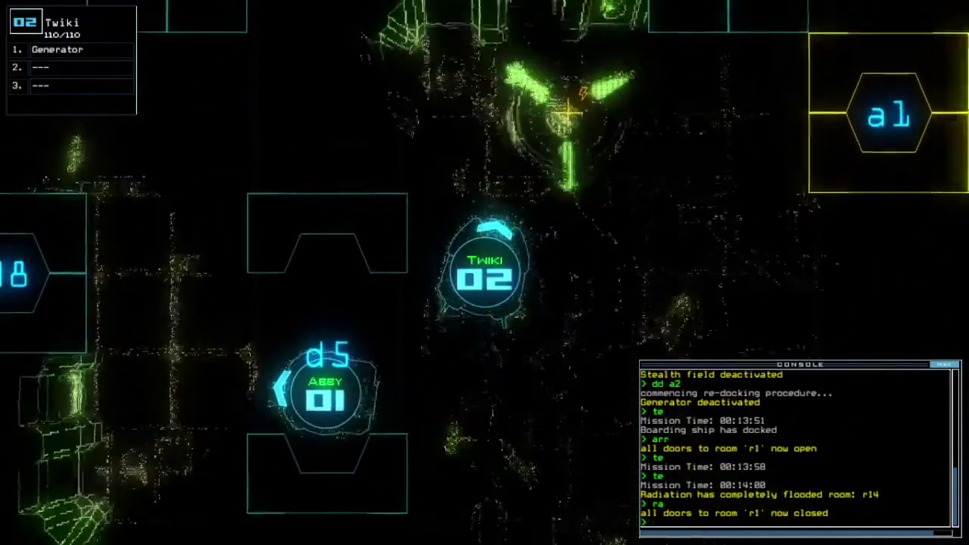
text(ge)
key(Return)
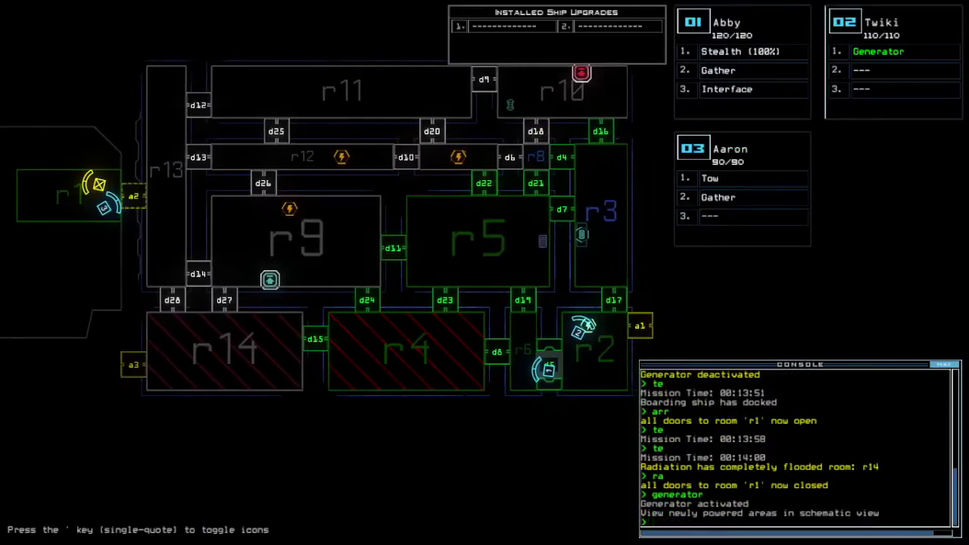
text(d7)
key(Return)
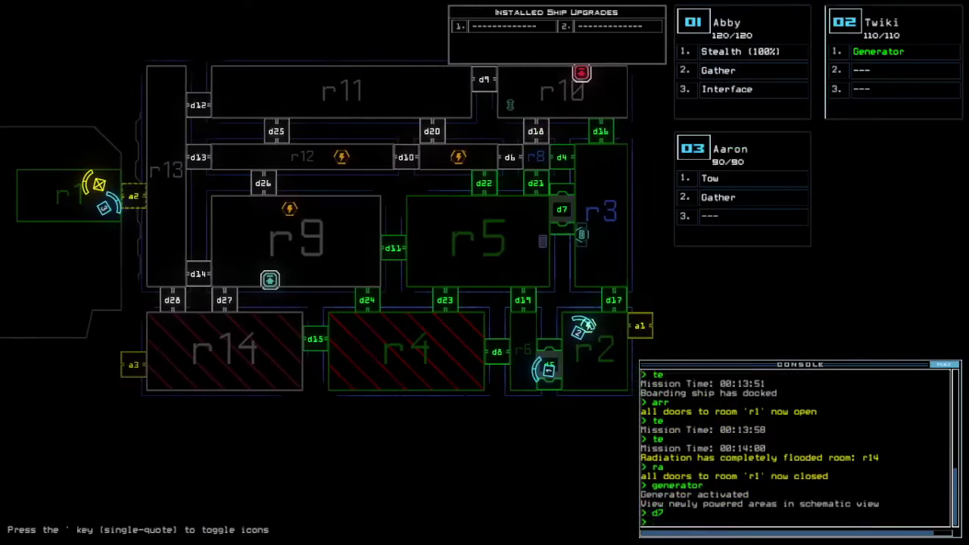
key(1)
key(Up)
key(Up)
key(Up)
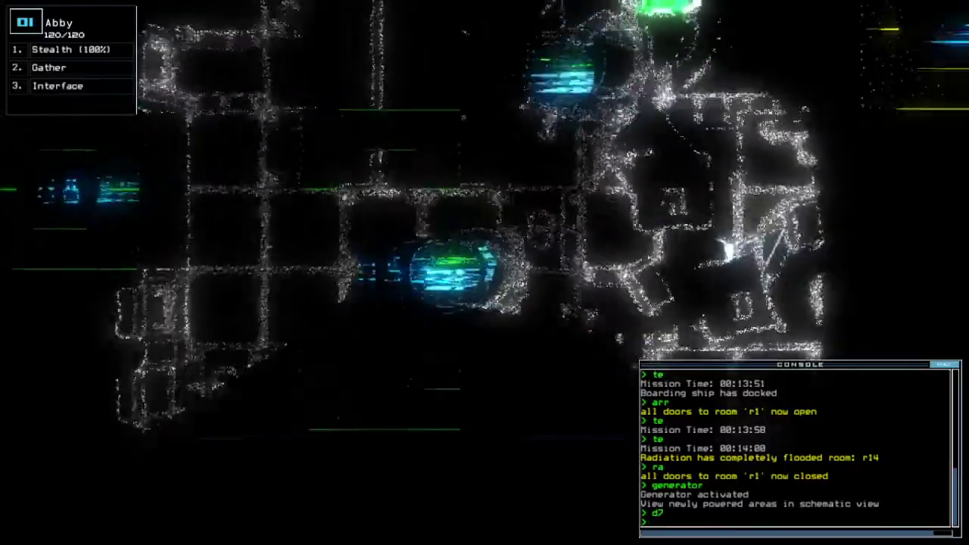
text(dd a1)
Re-dock at a1, cloak Abby through d17, close nearby doors, and drop stealth.
key(Return)
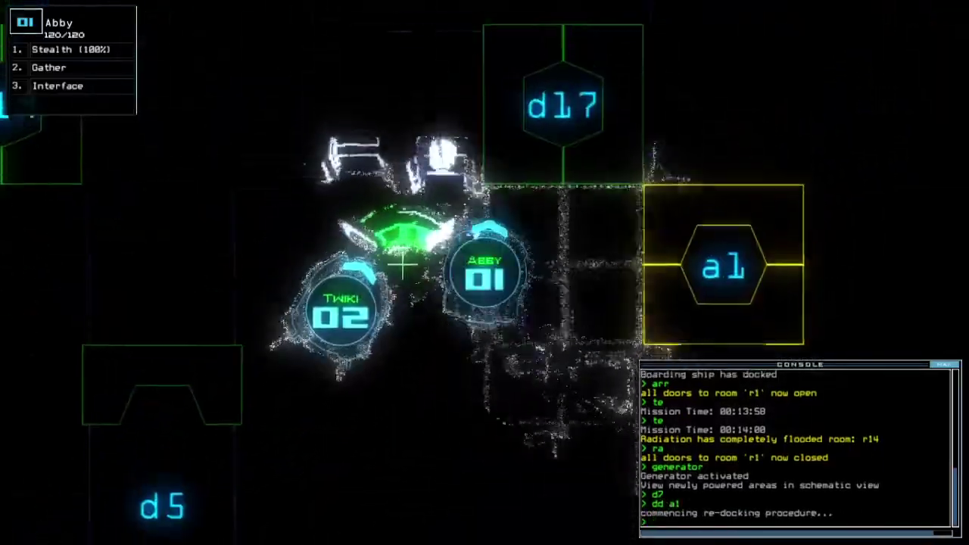
text(st d17)
key(Return)
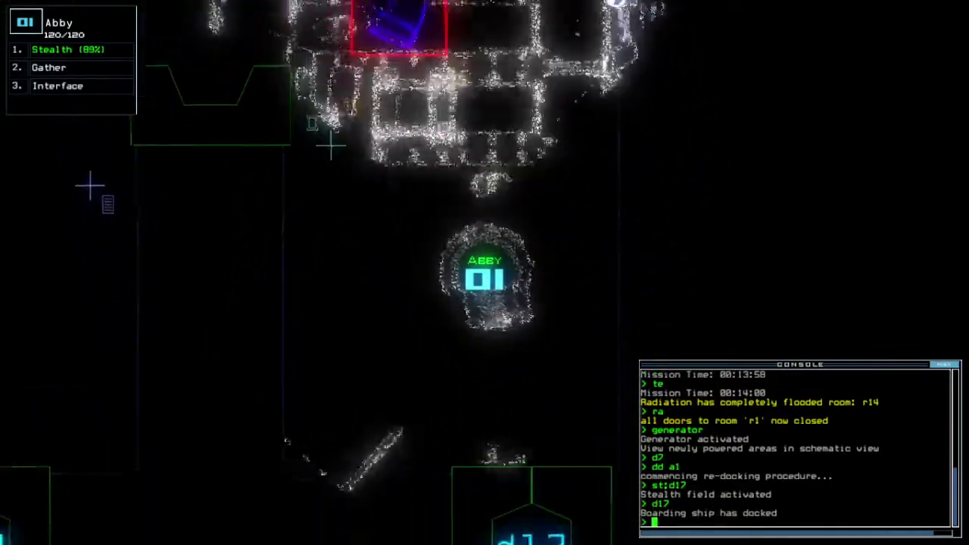
text(c)
key(Return)
text(d17)
key(Return)
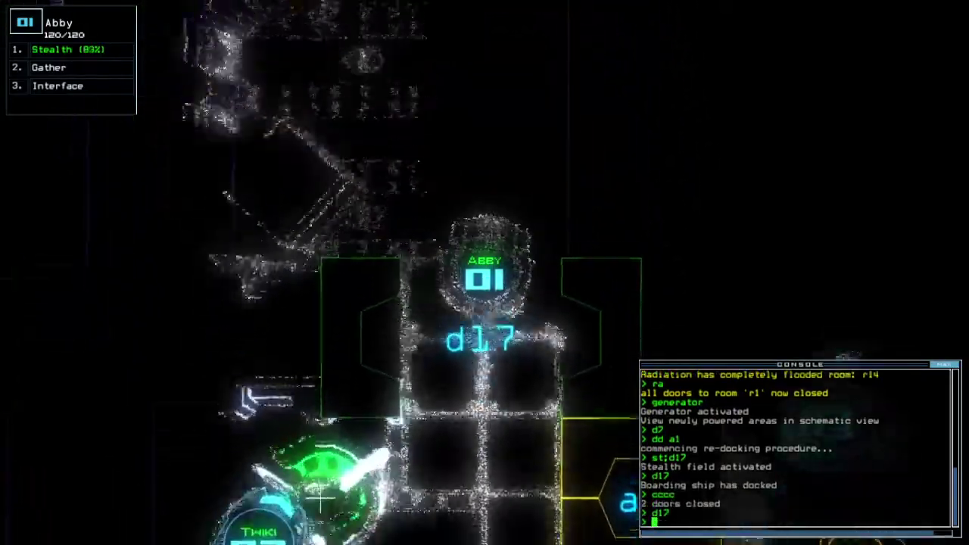
text(c)
key(Return)
text(st)
key(Return)
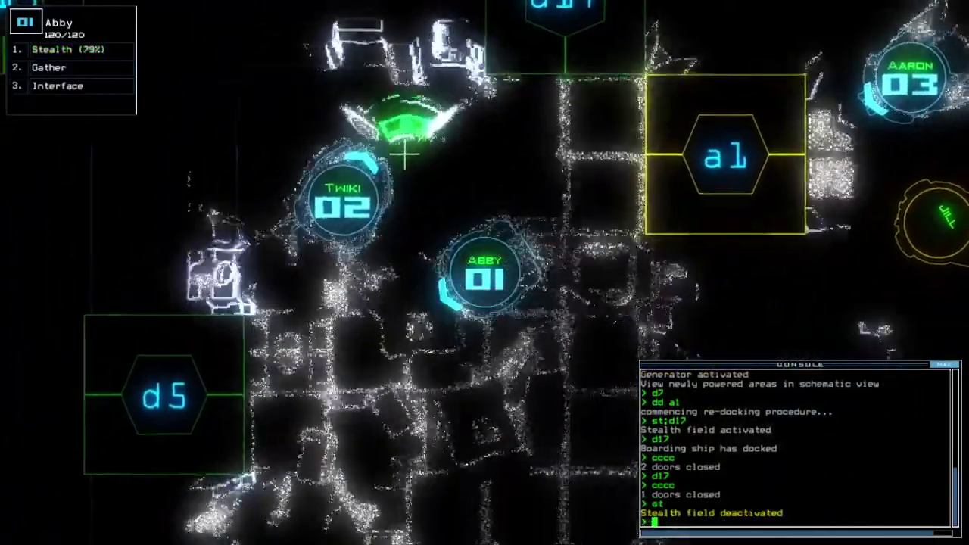
text(swap 1 2)
Swap Twiki's Generator to Abby and send Twiki back into room r1.
key(Return)
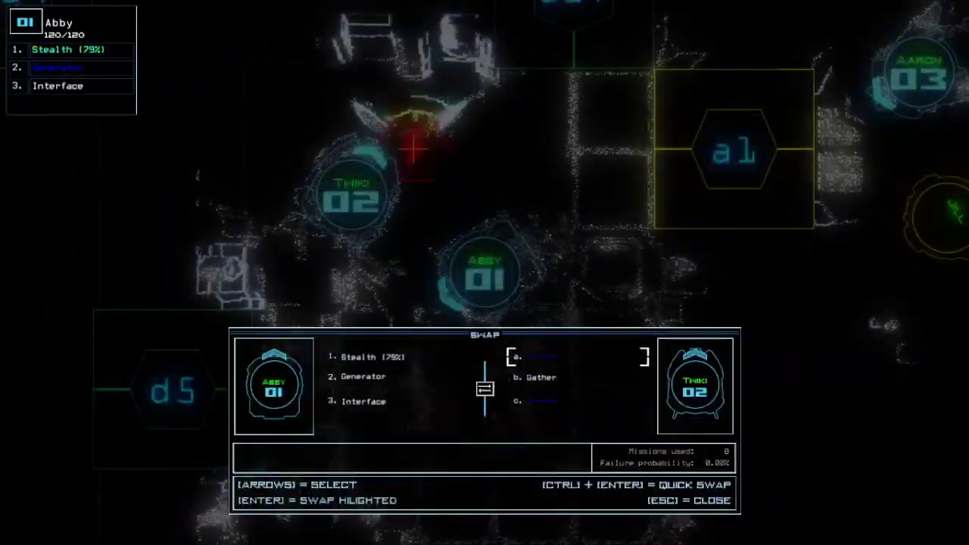
key(Escape)
text(arr)
key(Return)
text(back 2)
key(Return)
key(Tab)
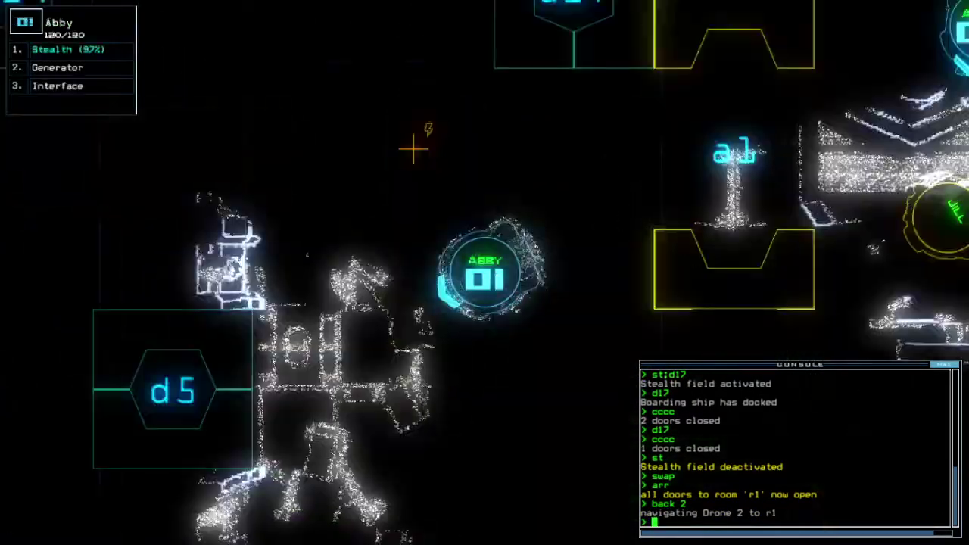
key(space)
text(d5 d19 d11)
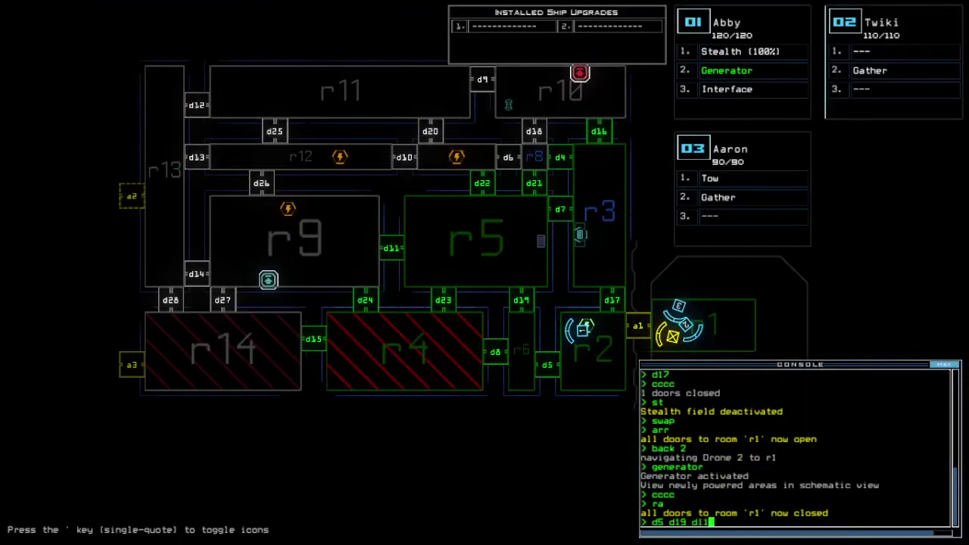
Cloak Abby through doors d5, d19 and d11, power the generator, and open d26.
key(Return)
text(st)
key(Return)
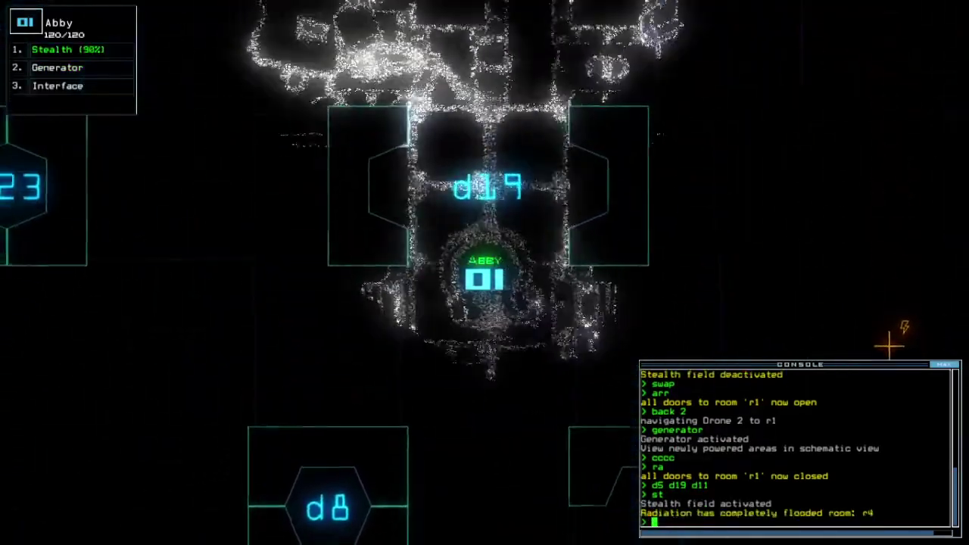
key(space)
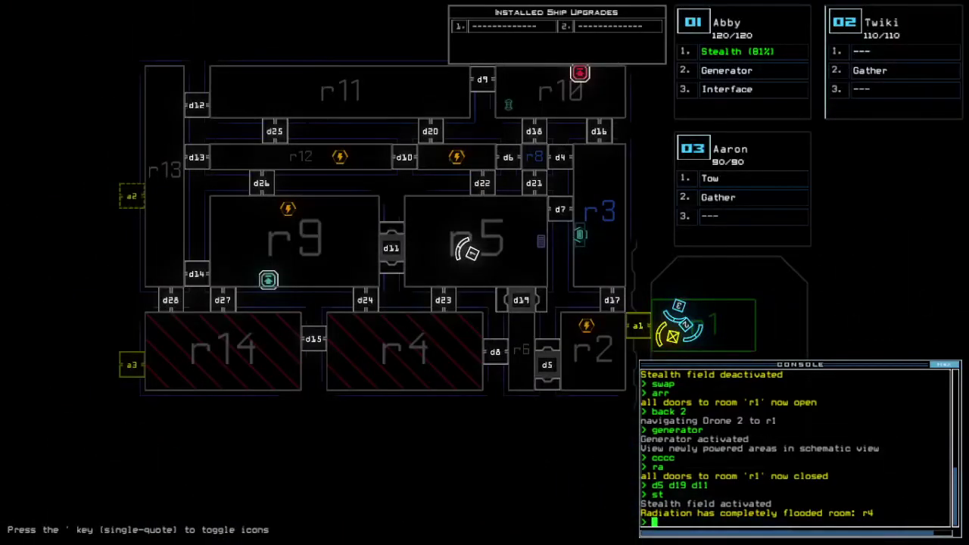
key(space)
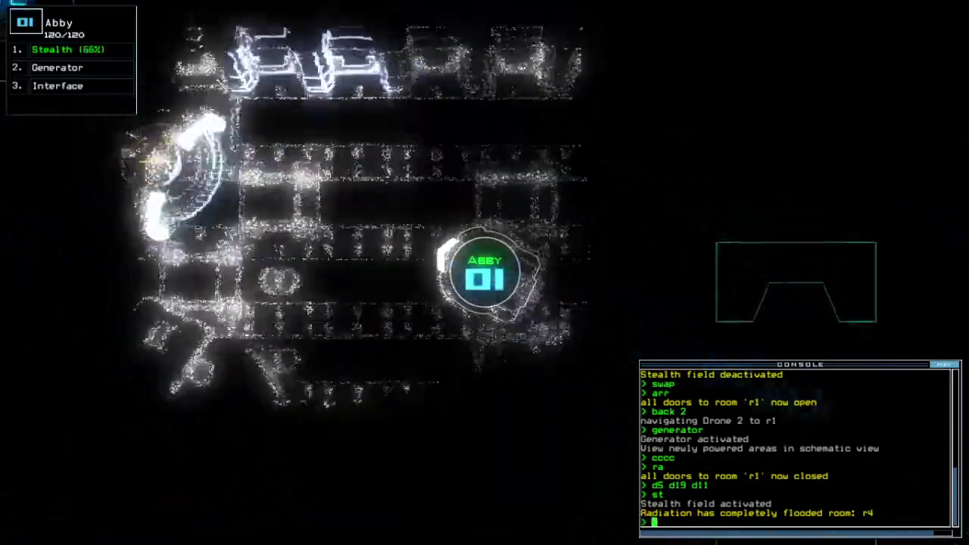
text(generator ;cccc)
key(Return)
text(va)
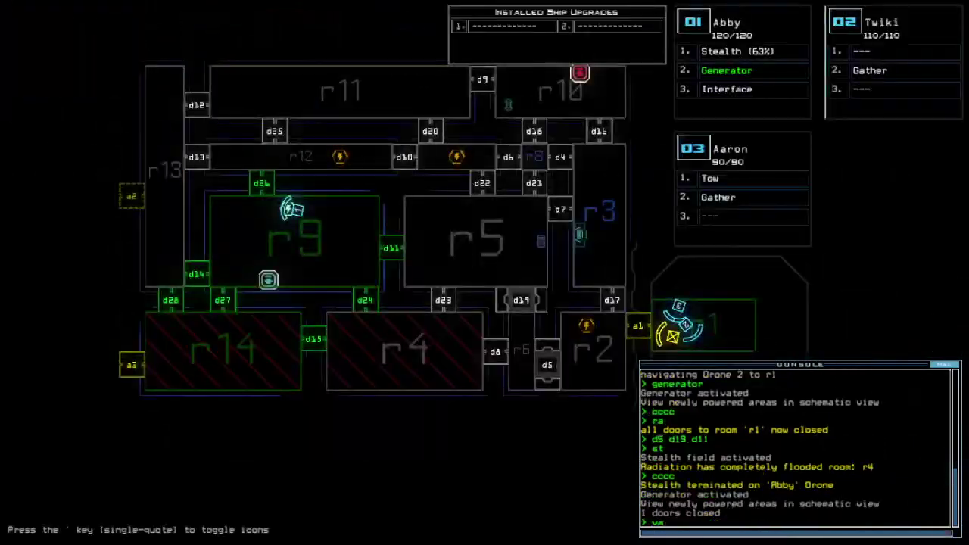
text(6)
key(Return)
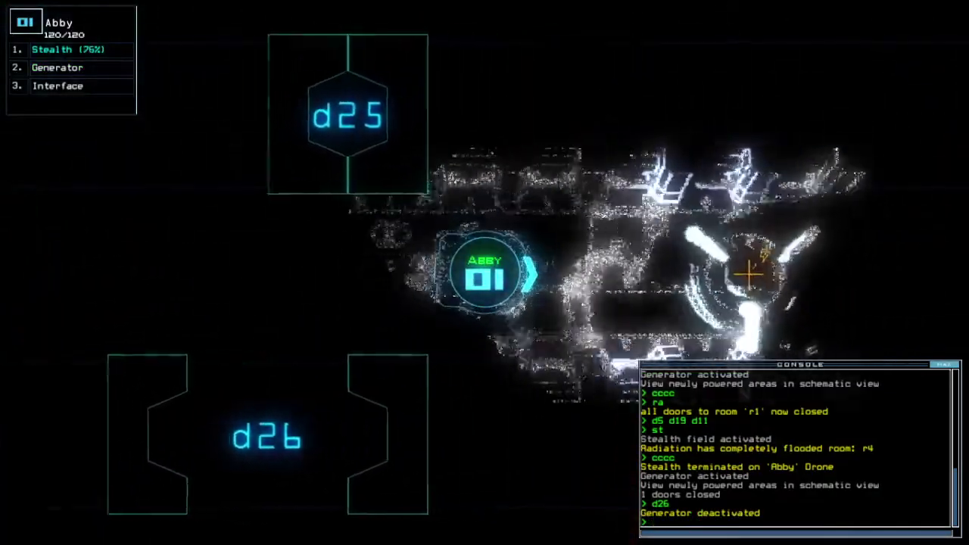
text(generator)
Vent r13 through a2, run Abby's generator and toggle door d13.
key(Return)
text(vacuum r13 a2)
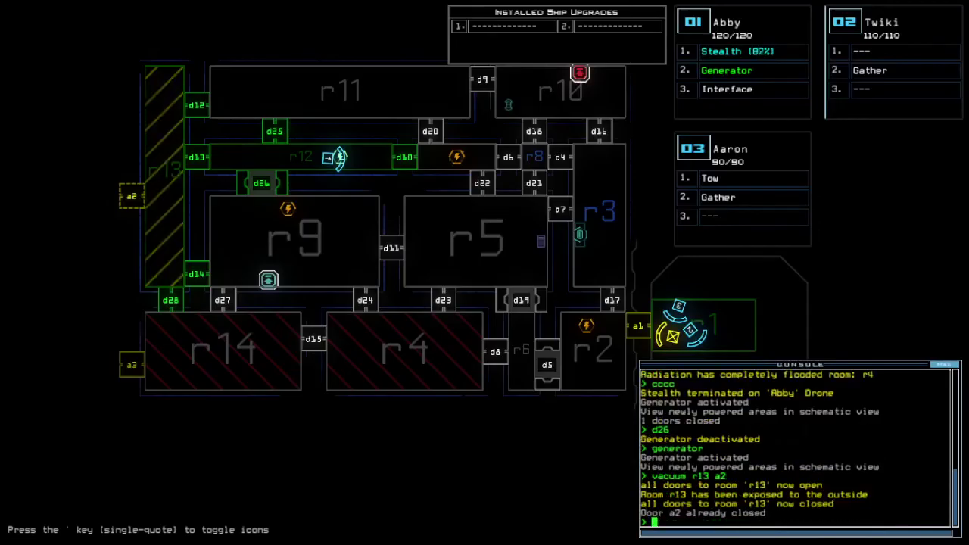
key(space)
text(3 a2)
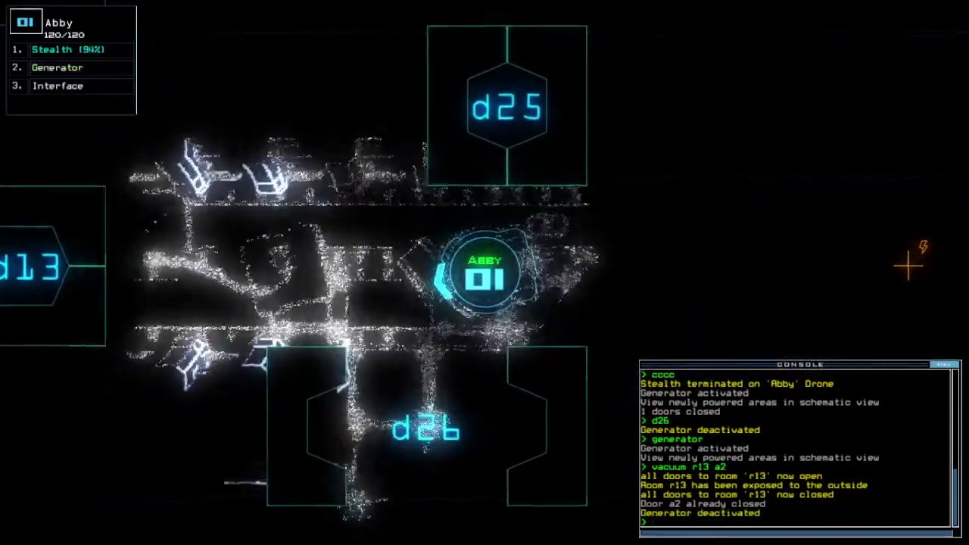
text(generator)
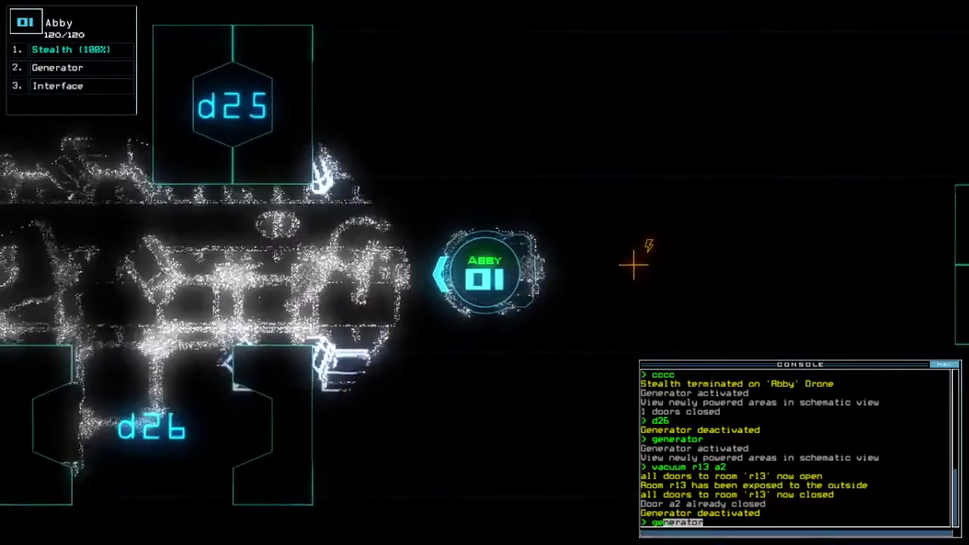
key(Return)
text(d13)
key(space)
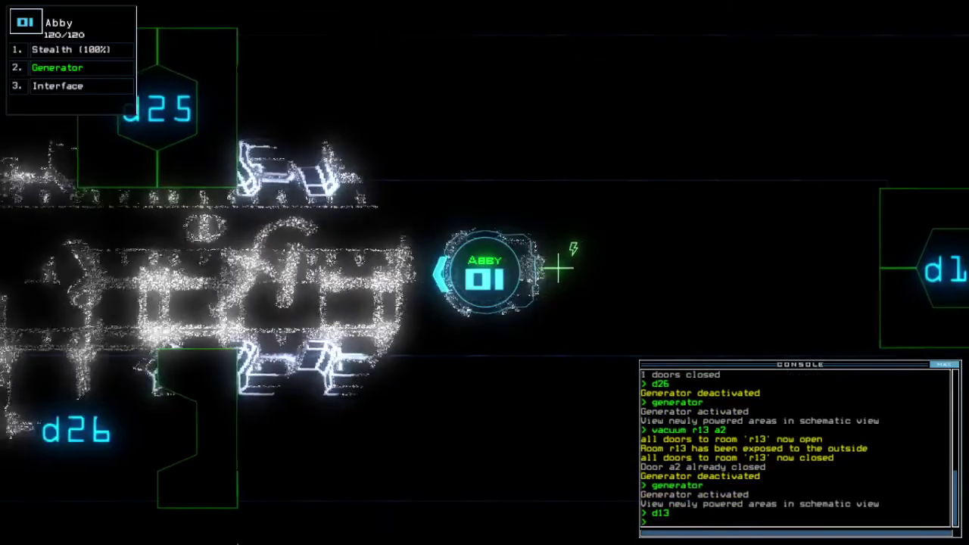
text(st)
Cloak Abby, move her through d26 with the generator running, and re-cloak.
key(Return)
key(Down)
key(Down)
key(Down)
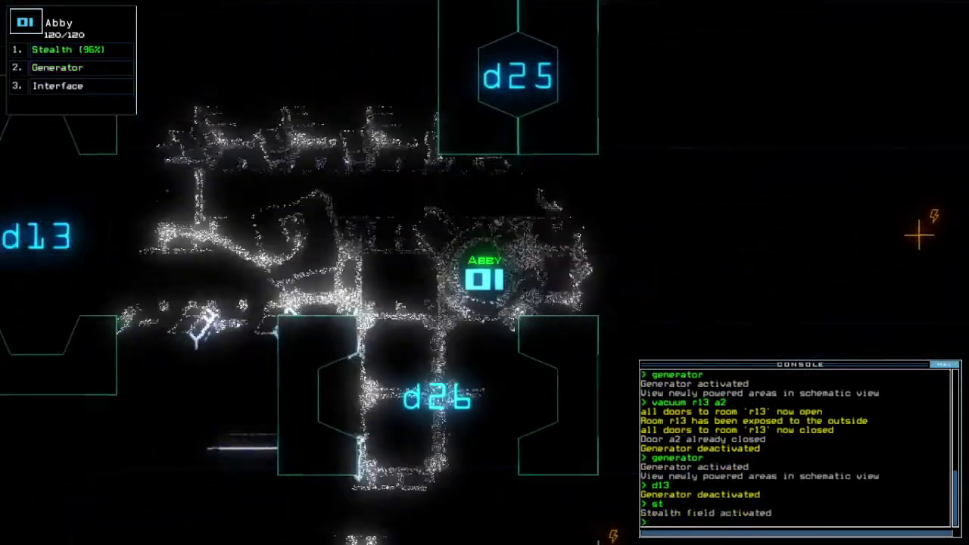
text(generator)
key(Tab)
text(;d26)
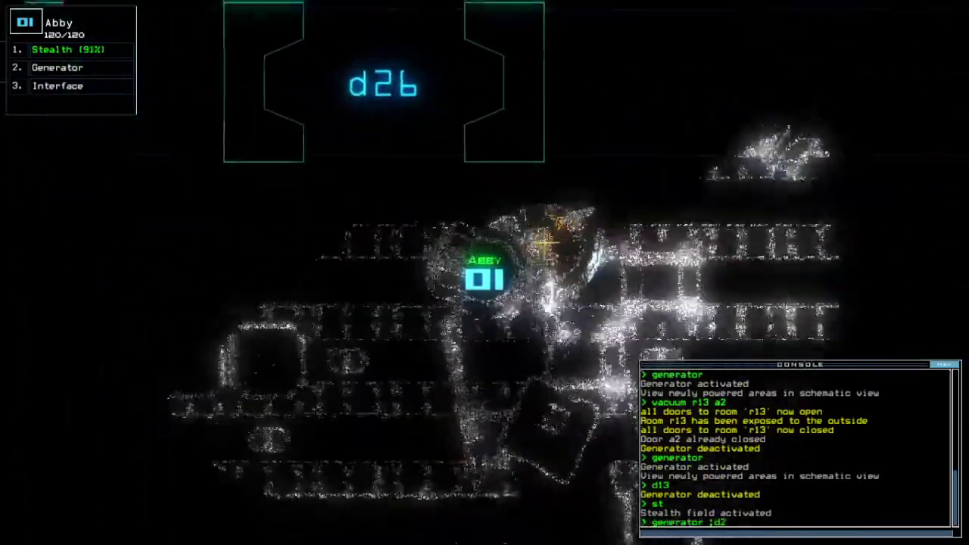
text(ste)
key(Return)
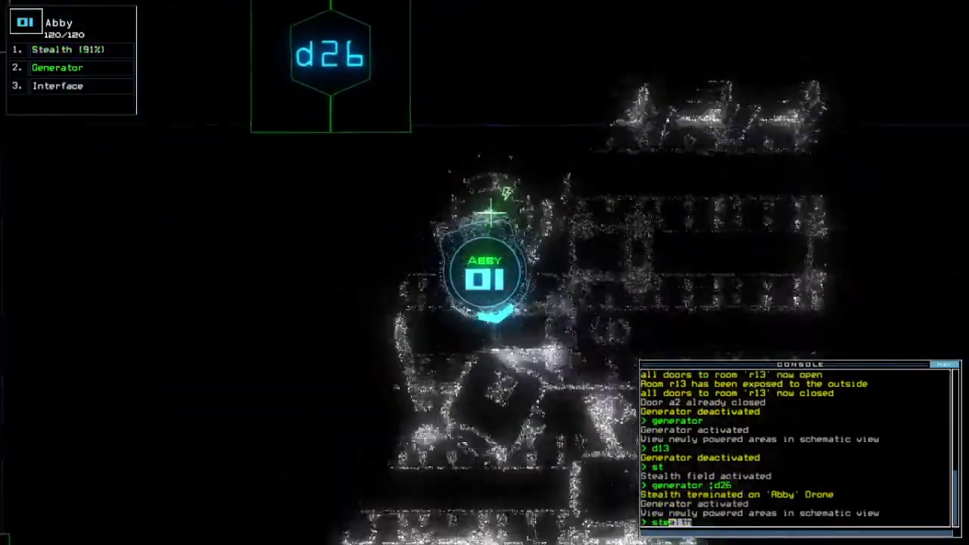
key(Return)
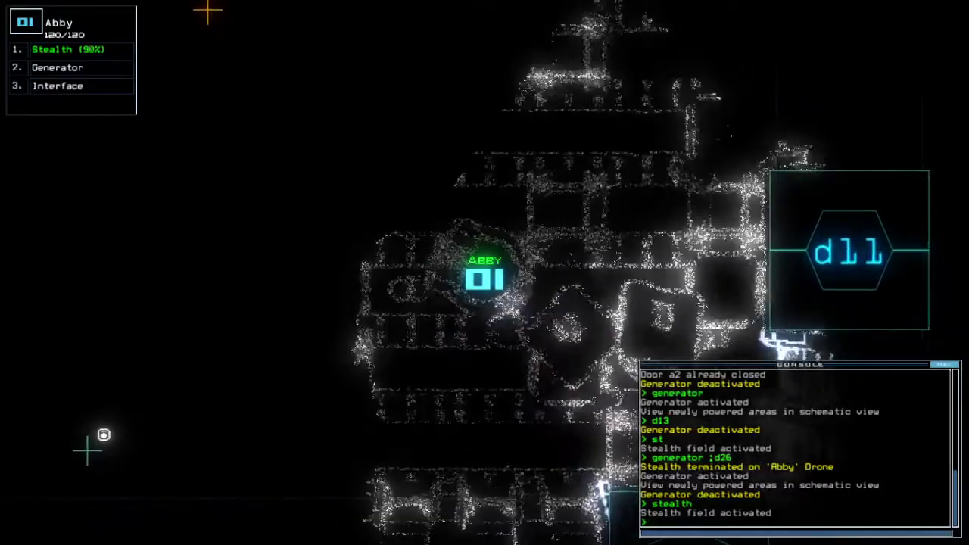
text(generator)
Run the generator, open door d11, and turn Abby's stealth back on.
key(Tab)
key(Return)
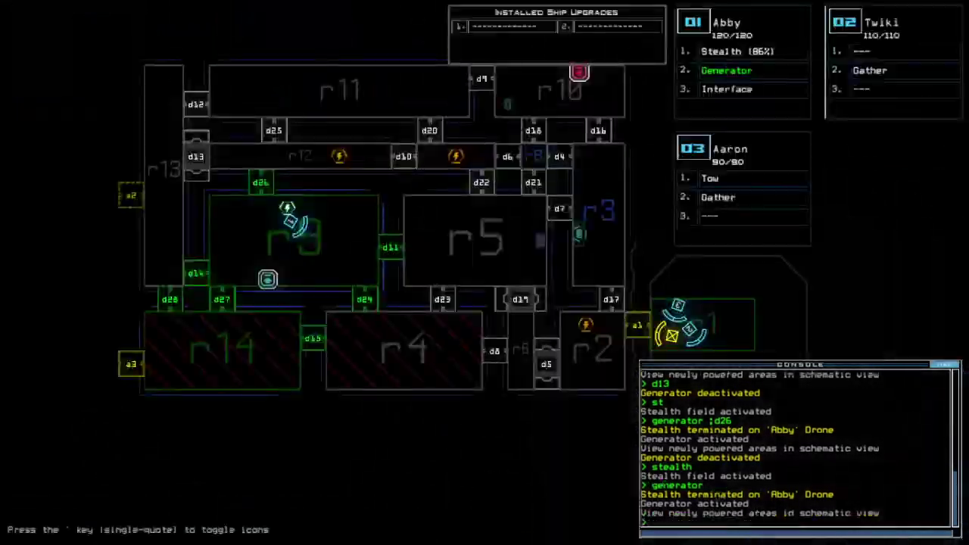
key(Return)
text(stealth)
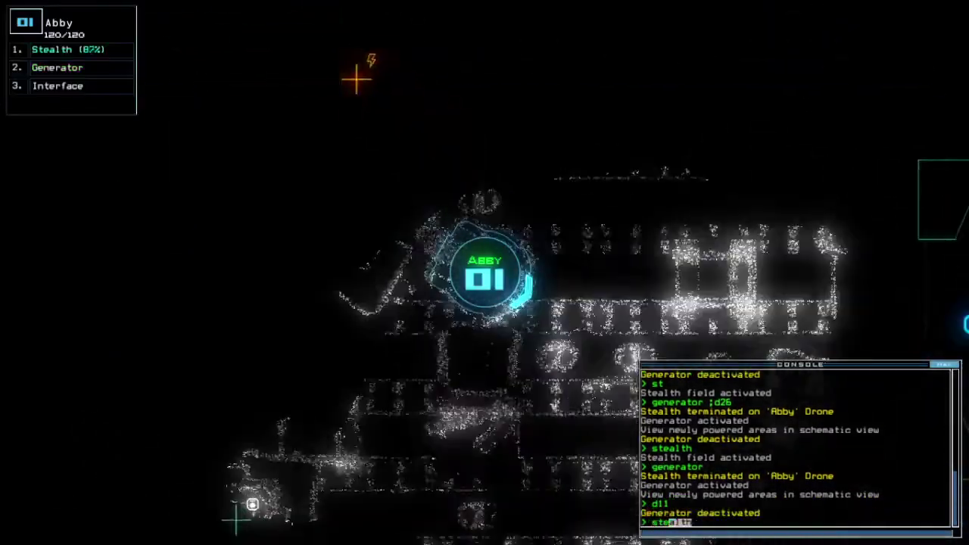
key(Tab)
key(Return)
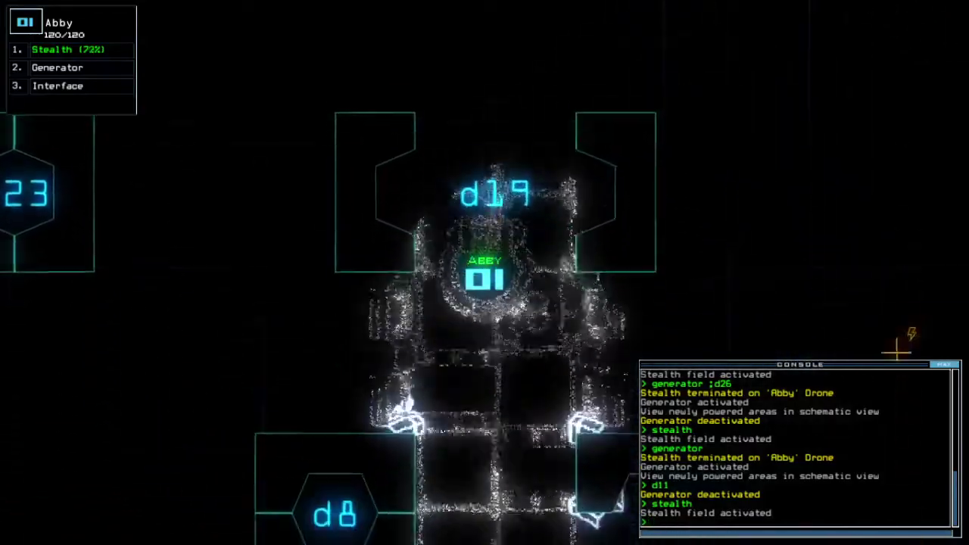
text(generator ;)
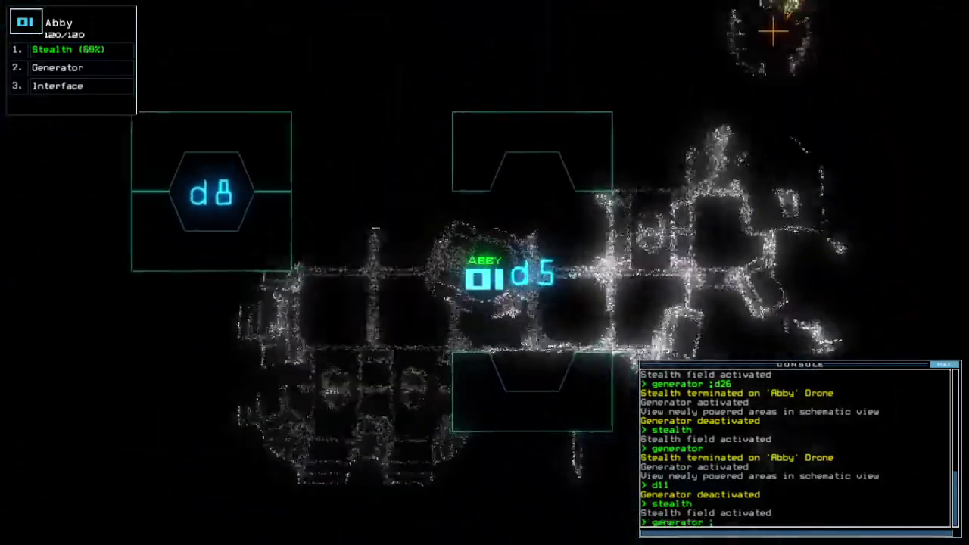
text(ccc)
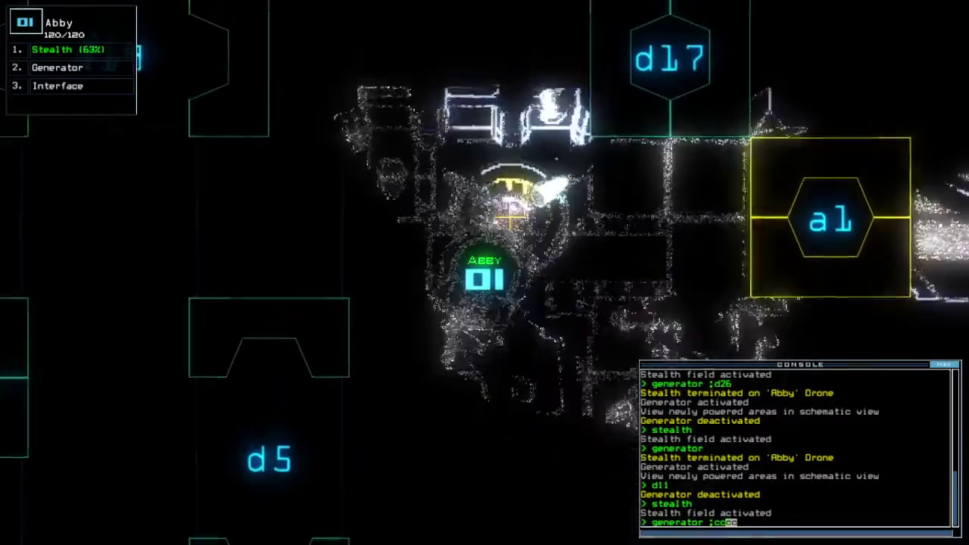
Close three doors, re-dock the ship at a2, open d5, and check mission time.
key(Return)
key(Return)
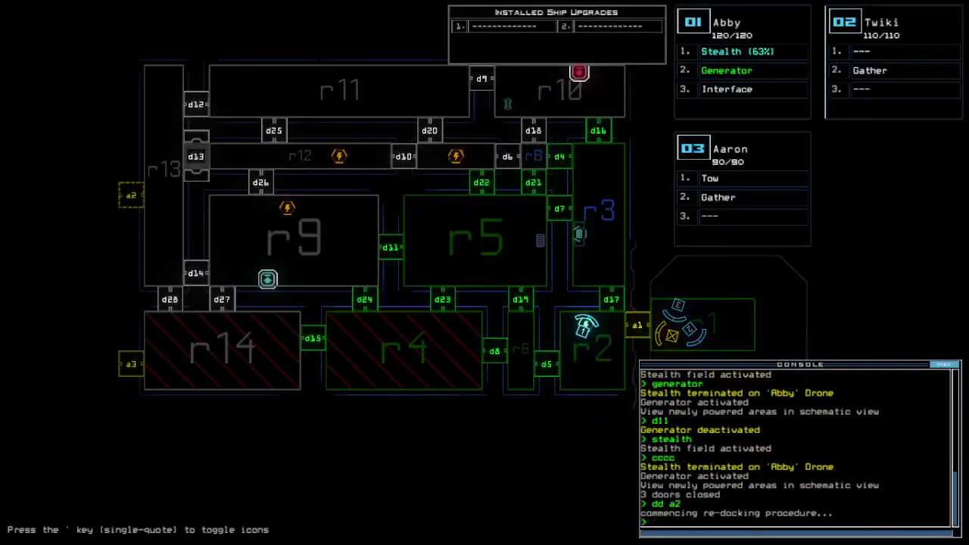
text(d5)
key(Return)
text(te)
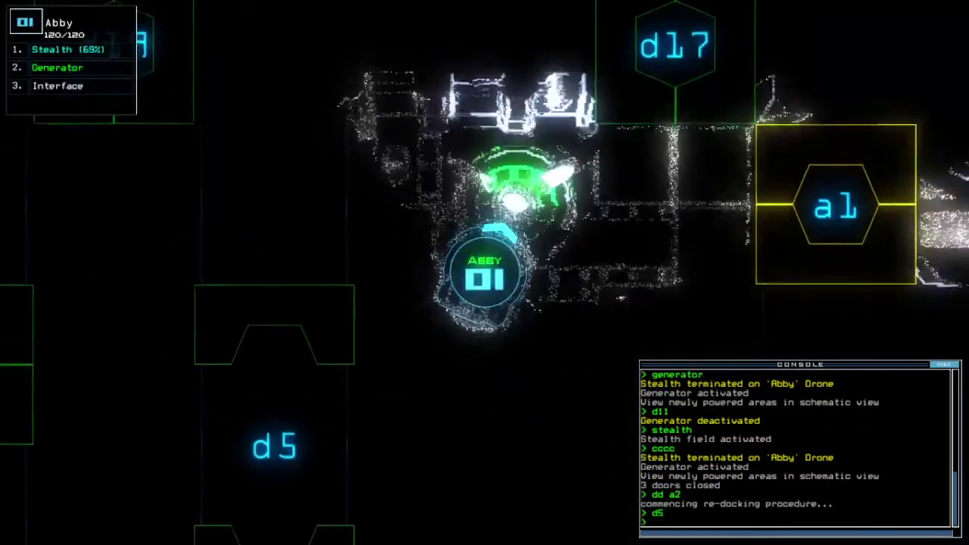
key(Return)
key(space)
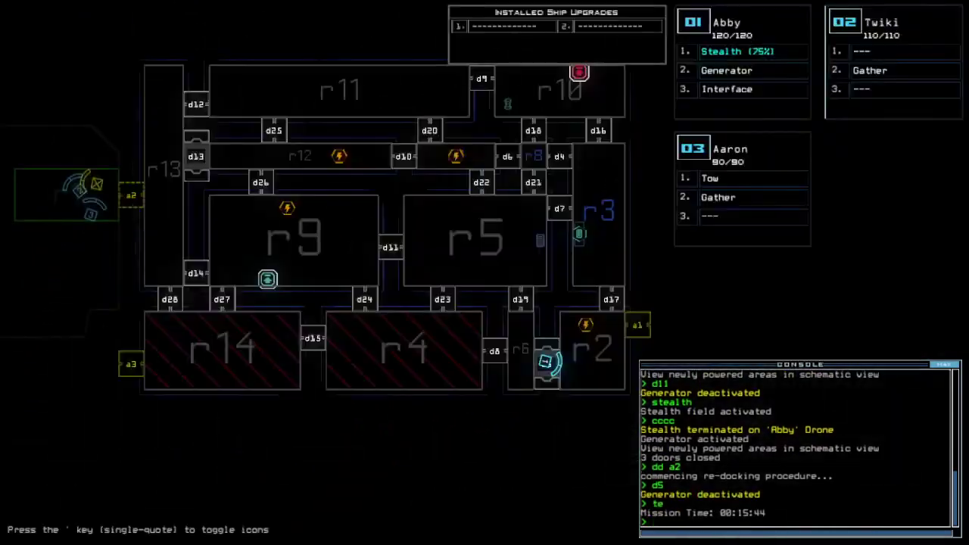
key(space)
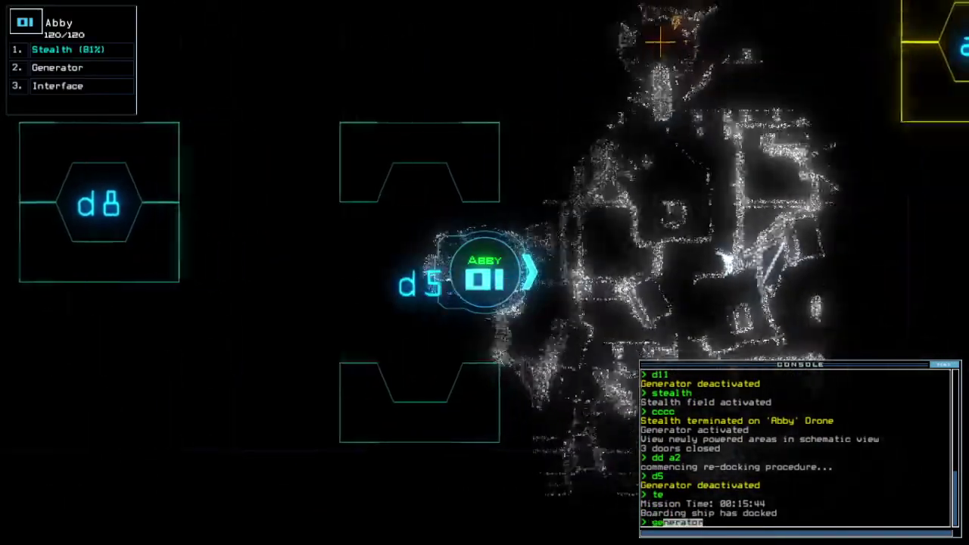
text(generator ;d7)
Open door d7 and all doors to r1, checking mission time and drone cameras.
key(Return)
key(space)
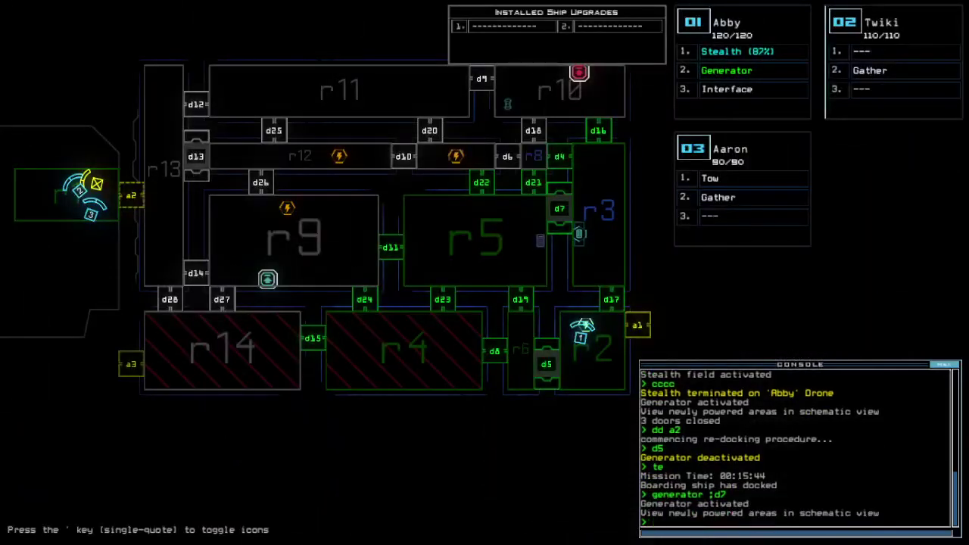
key(space)
key(Down)
key(Down)
key(Down)
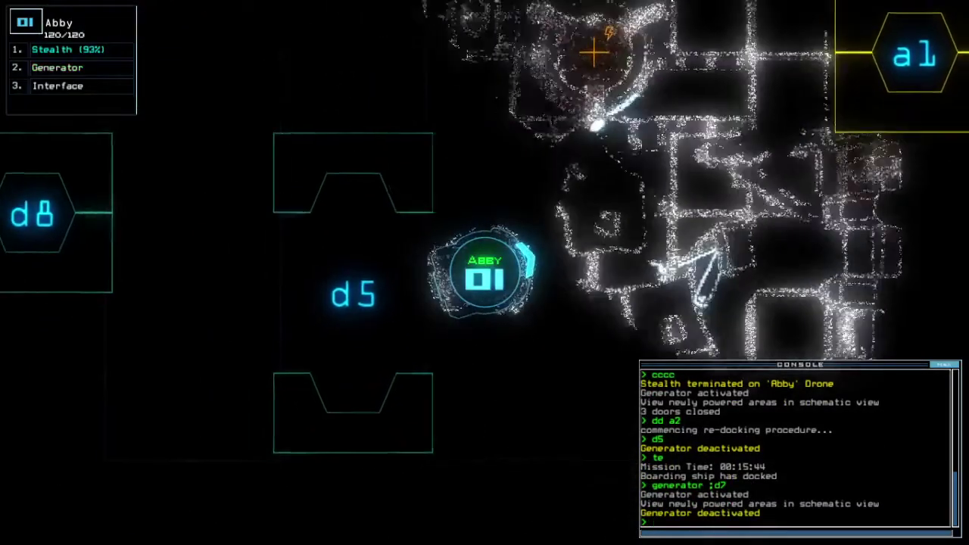
key(space)
key(space)
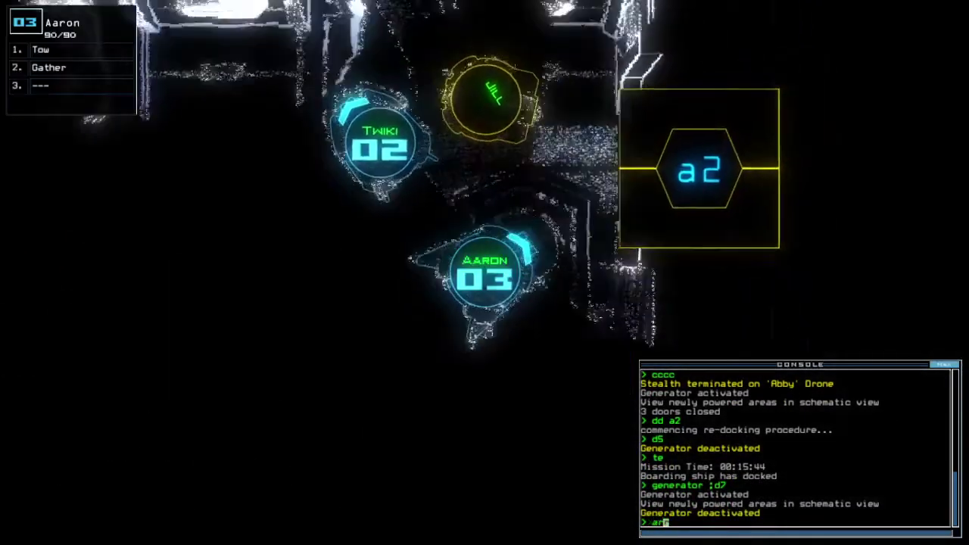
text(arr)
key(Return)
text(te)
key(Return)
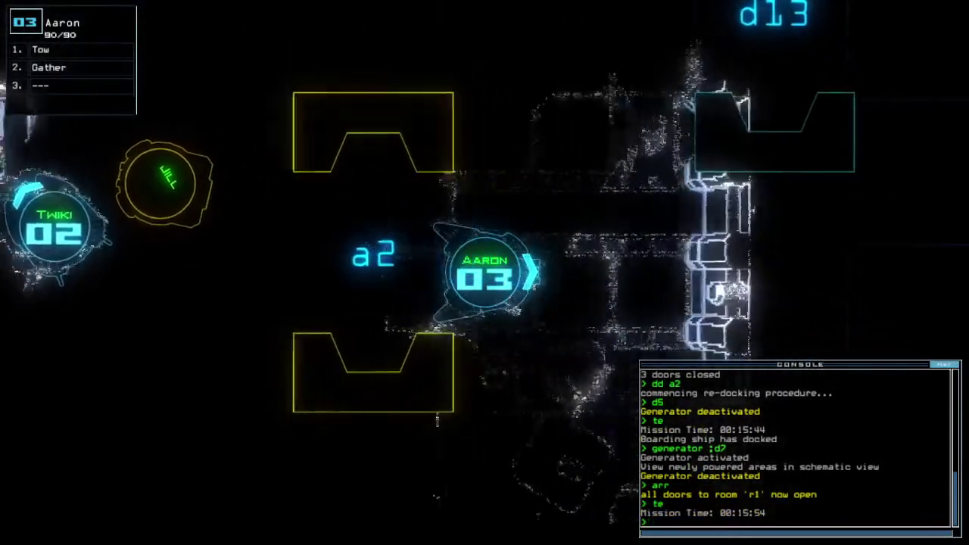
key(1)
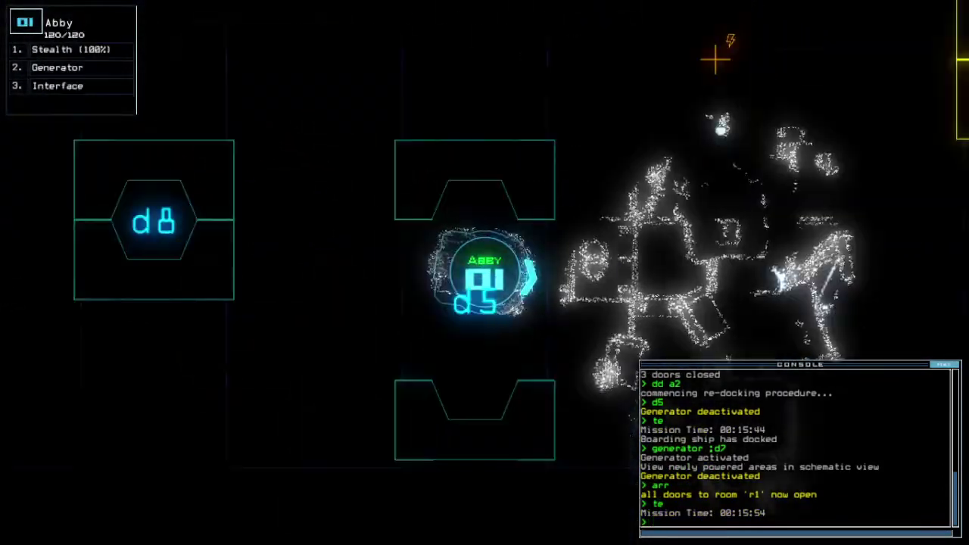
key(3)
text(te)
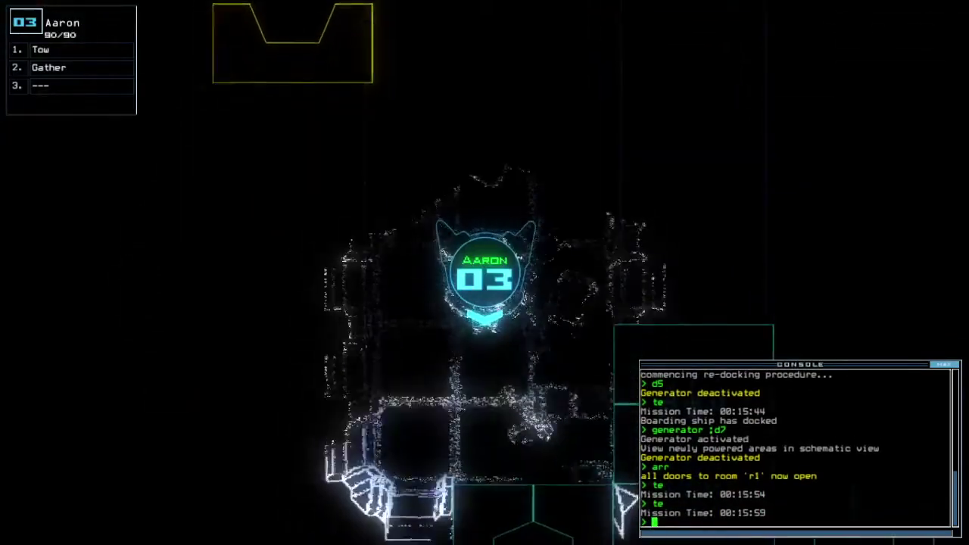
text(1)
text(generator ;c)
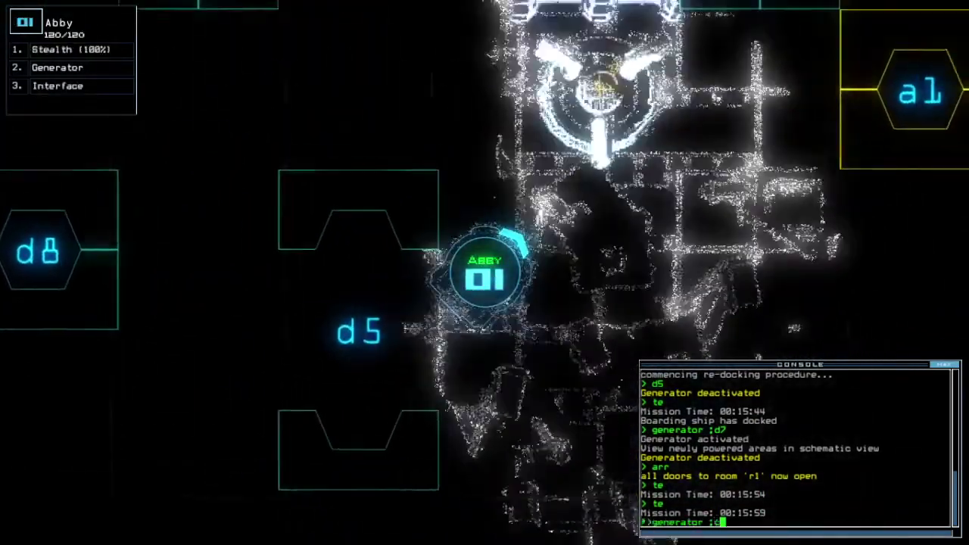
text(ccc)
Close two doors, drive Aaron up to airlock a2, and re-dock at a1.
key(Return)
key(3)
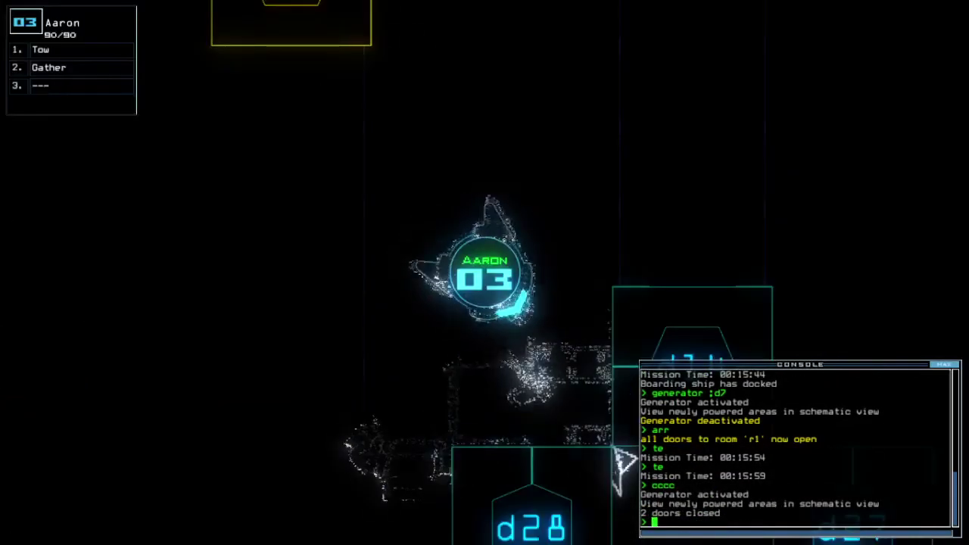
key(Up)
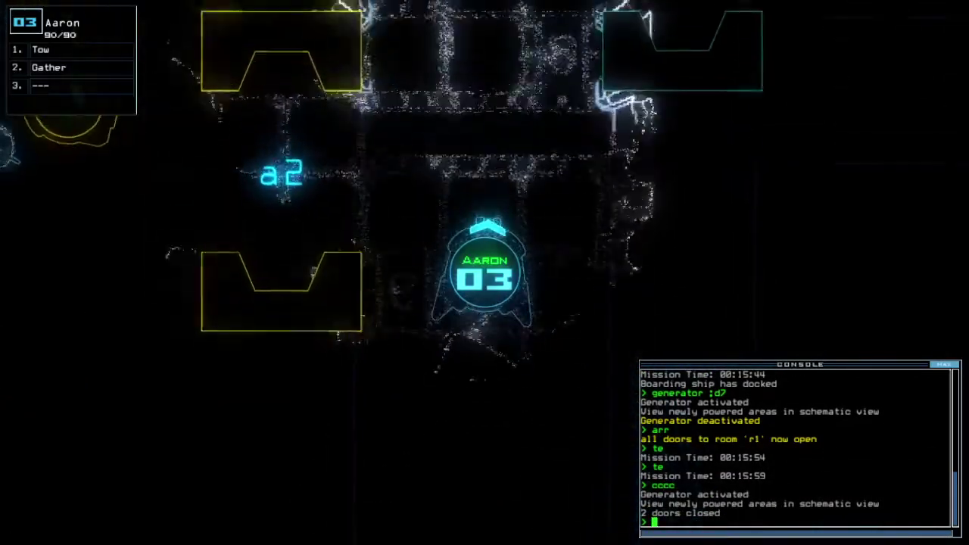
key(Up)
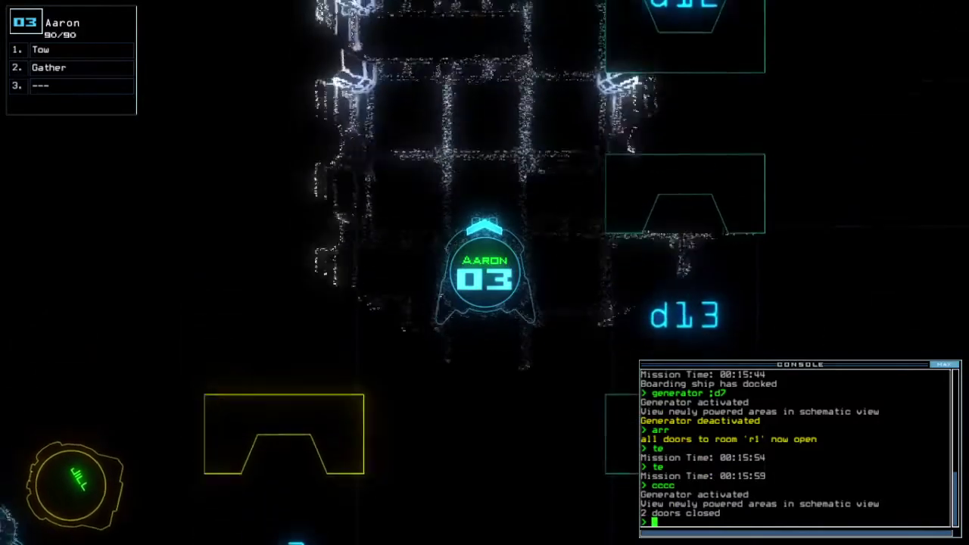
key(Up)
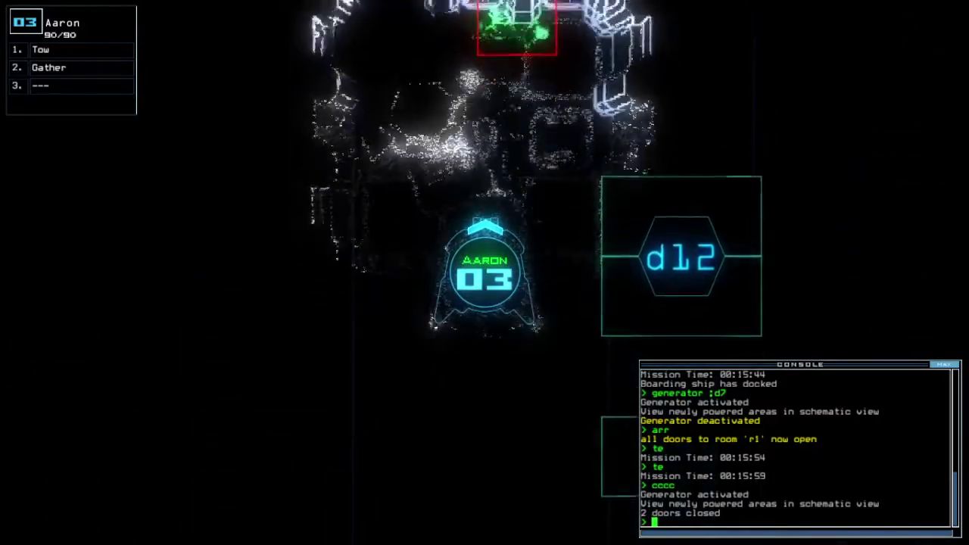
key(Up)
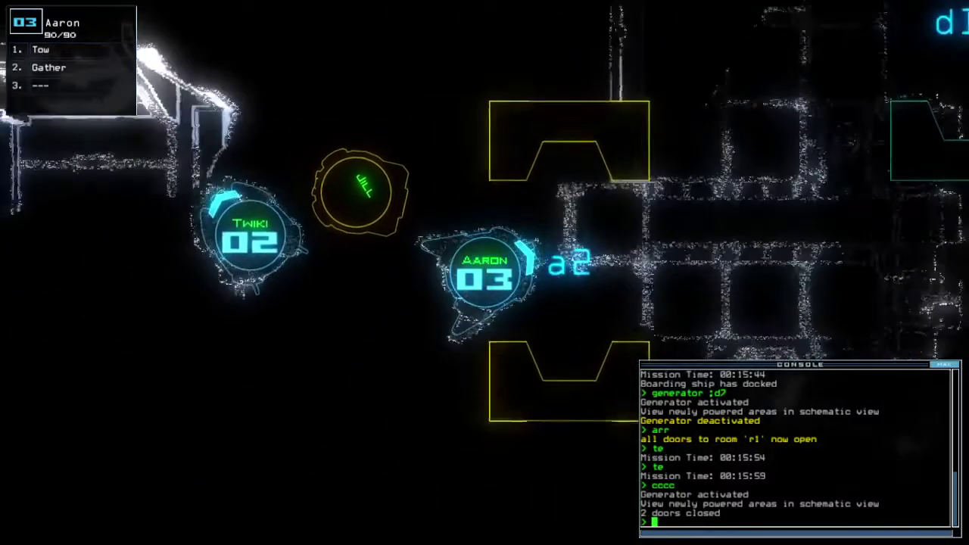
text(dd a1)
key(Return)
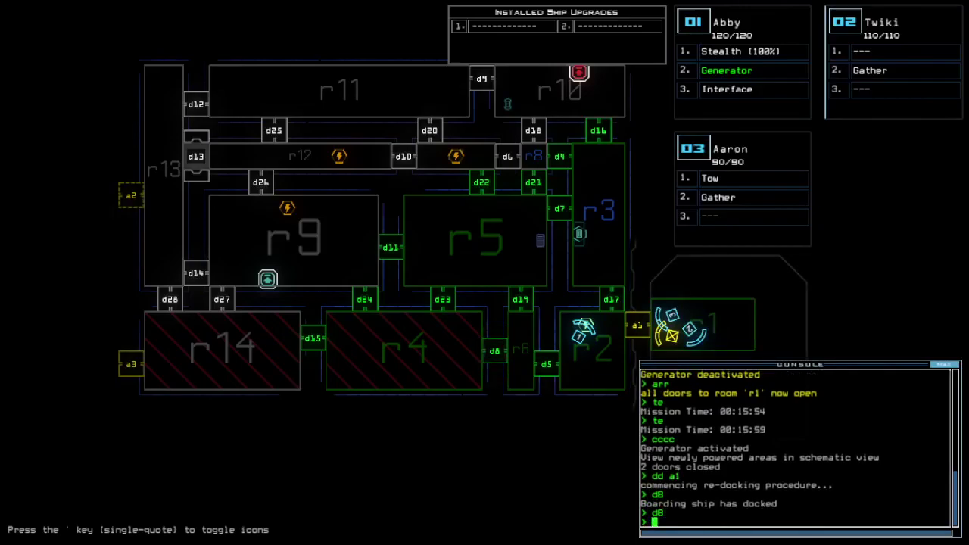
Open r1's doors and trade Abby's Generator to Twiki for Gather.
key(3)
text(12)
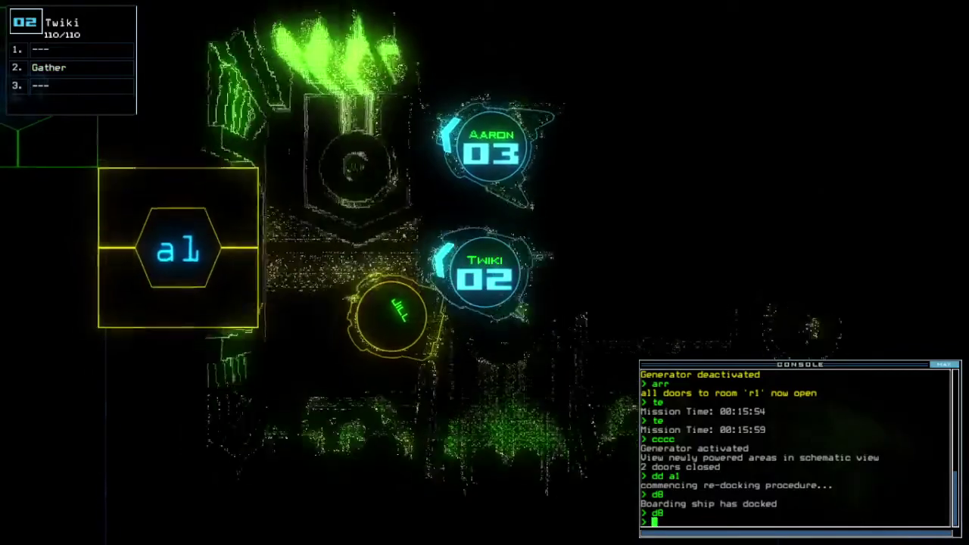
text(arr)
key(Return)
text(swap 1)
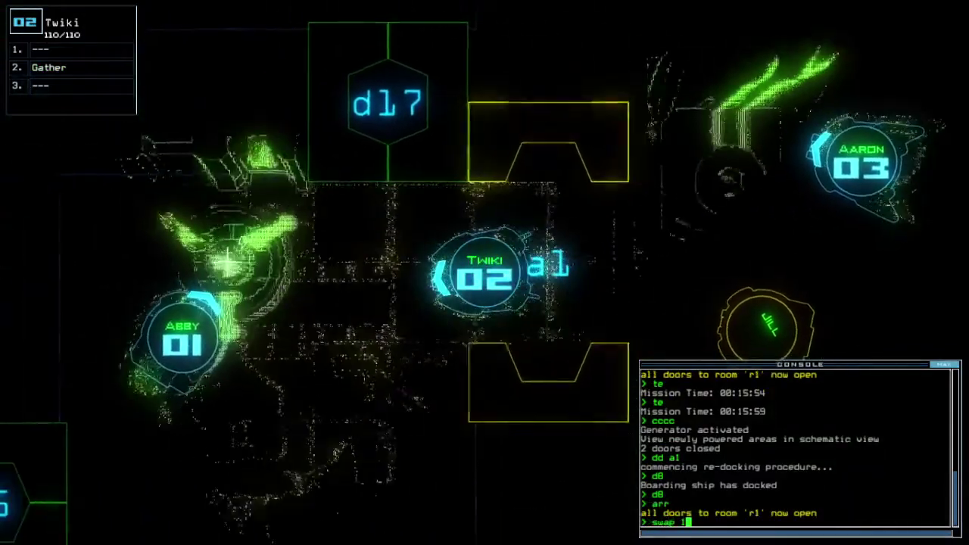
key(Return)
key(Return)
text(ge)
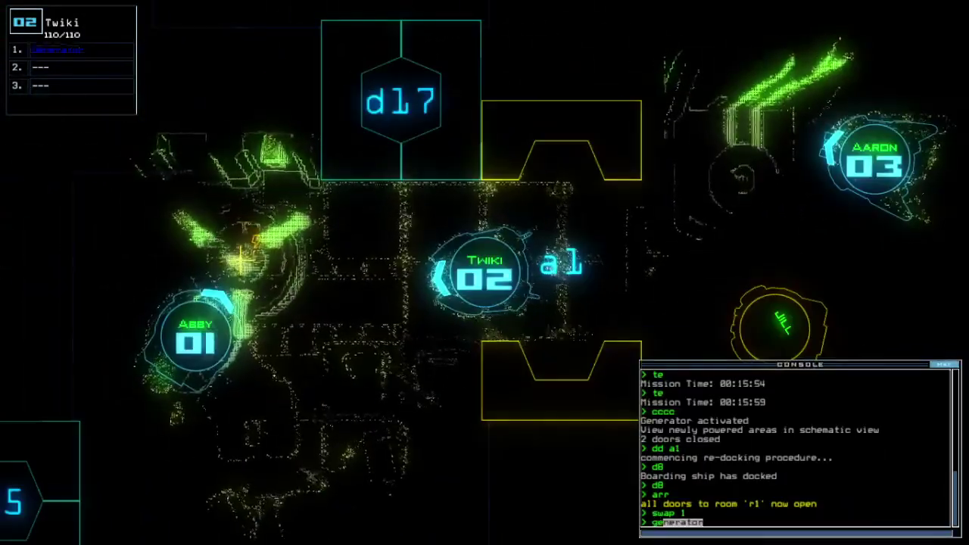
Restart the generator, move Abby to d5, and close the door behind her.
key(Return)
text(1d)
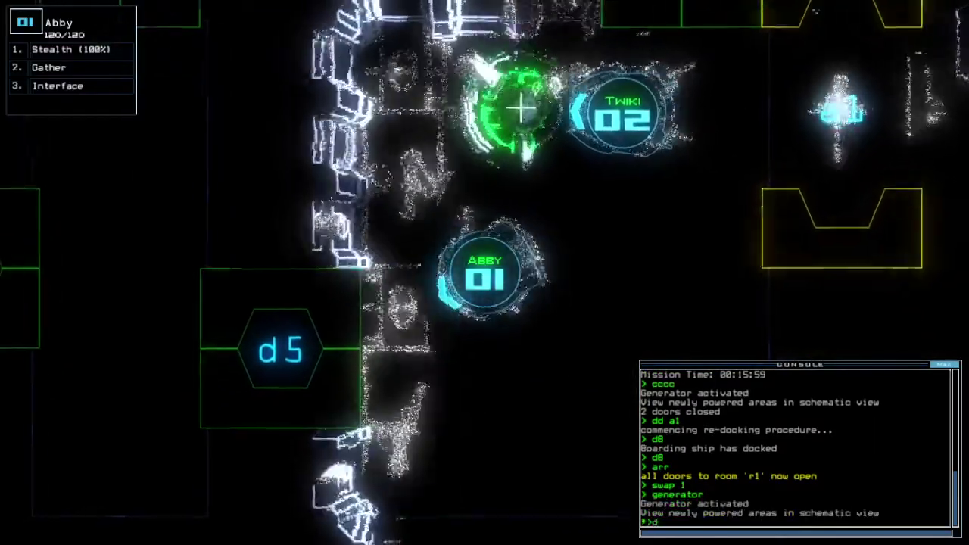
text(5)
key(Return)
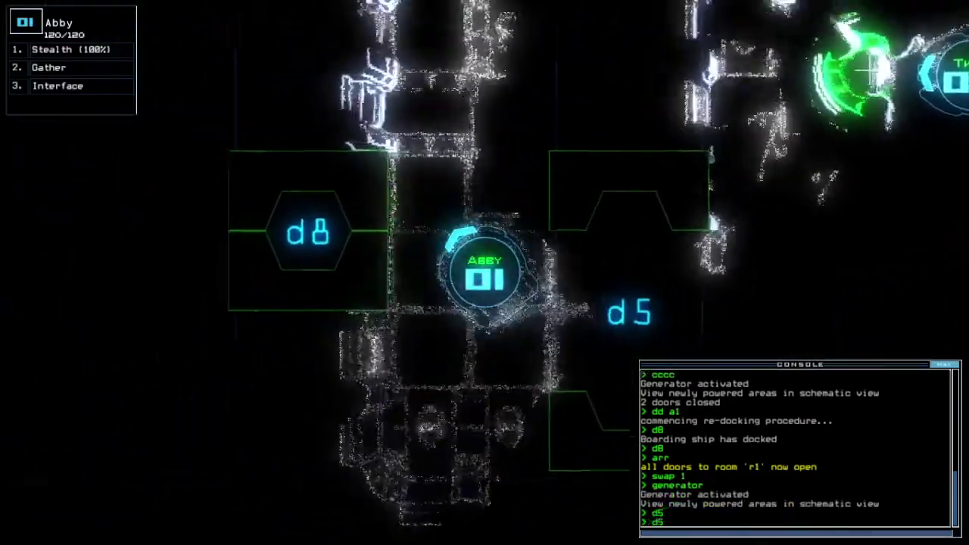
text(st;d19)
key(Return)
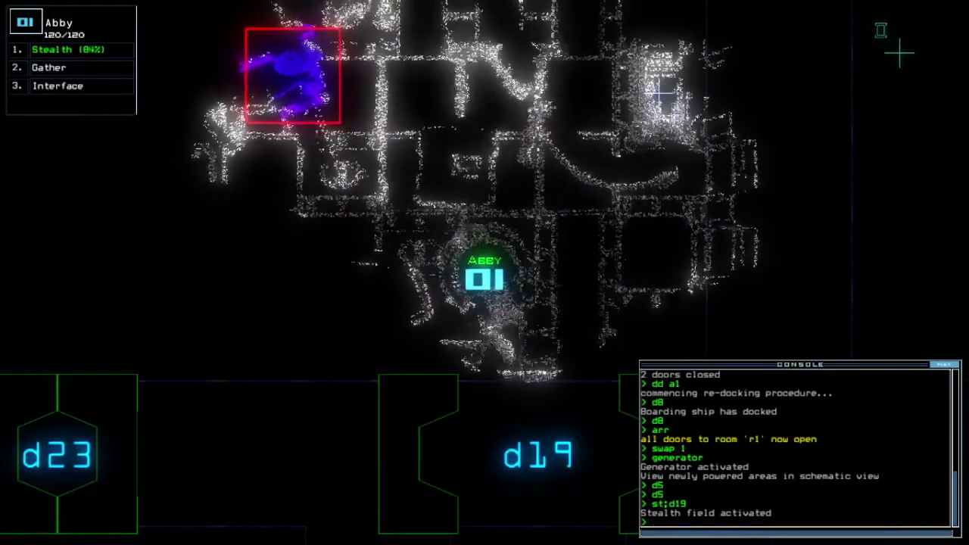
text(d19)
key(Return)
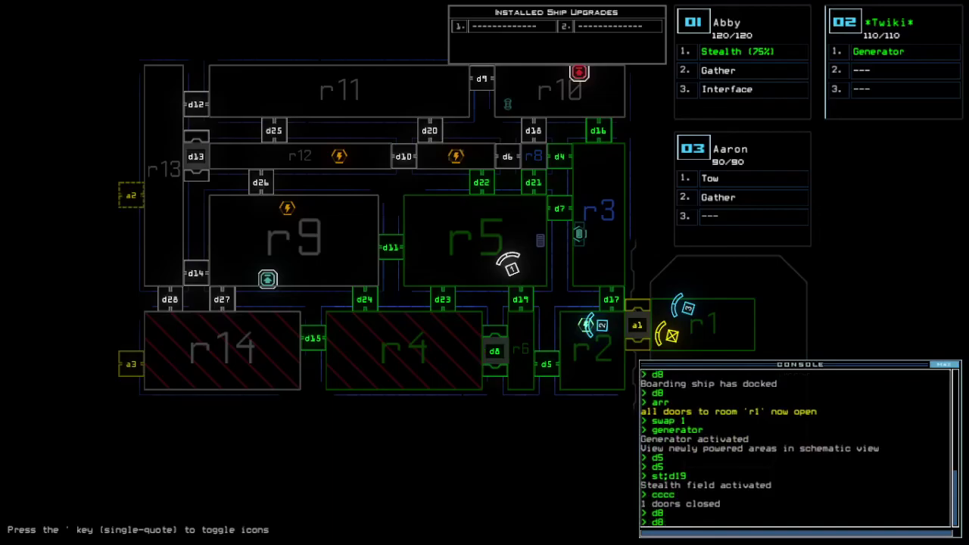
Send Abby to door d8, close the nearby door, then move her to door d5.
key(Return)
text(d19)
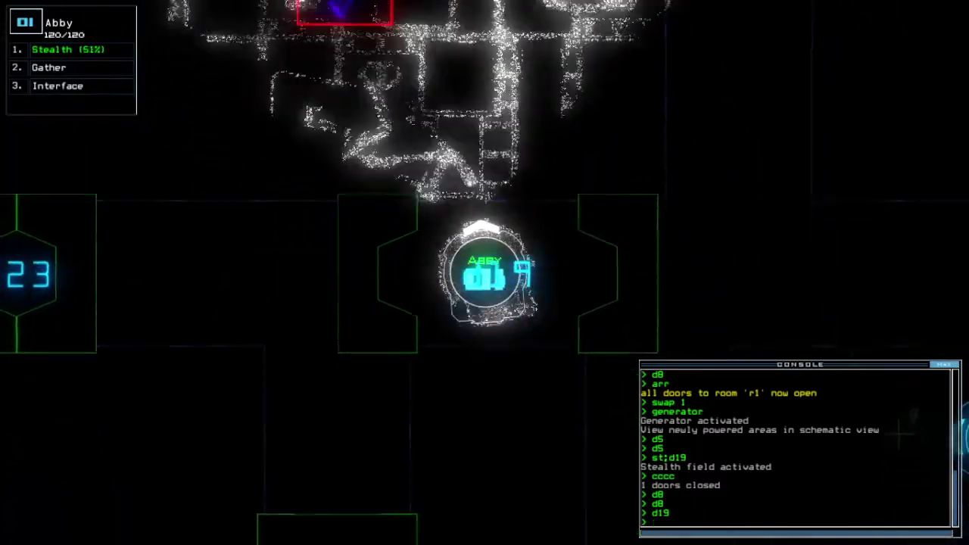
text(cccc)
key(Return)
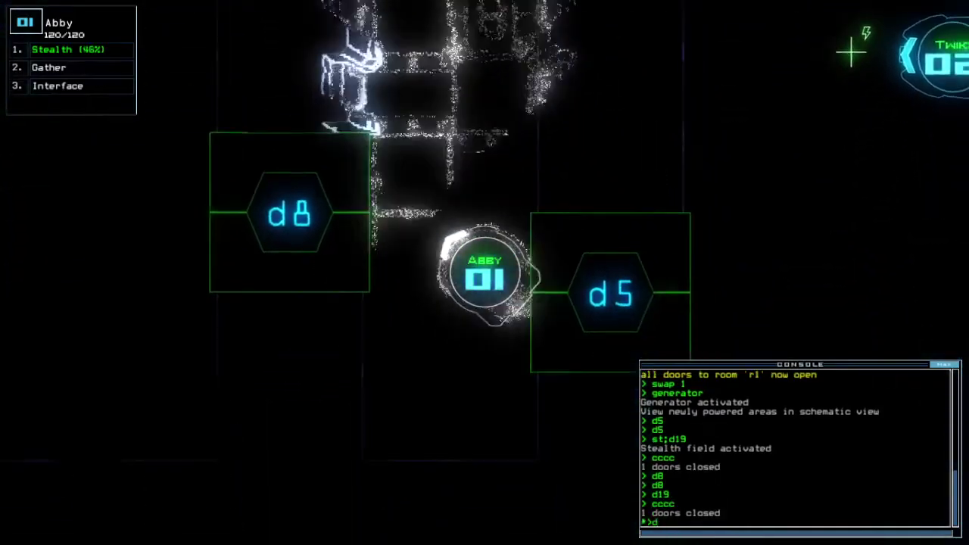
text(d5)
key(Return)
key(space)
key(space)
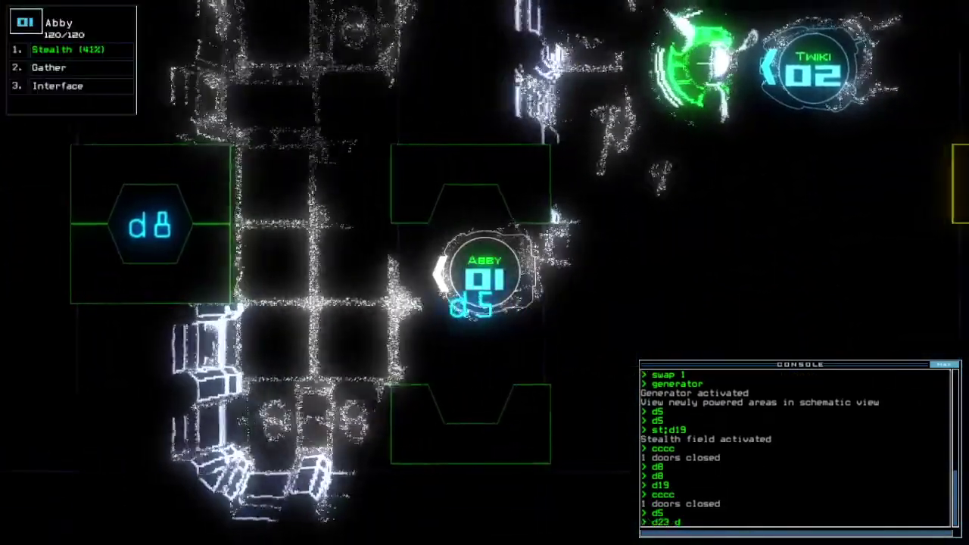
text(d23 d8)
Toggle doors d23 and d8, open door d5, and turn off Abby's stealth field.
key(Return)
text(d)
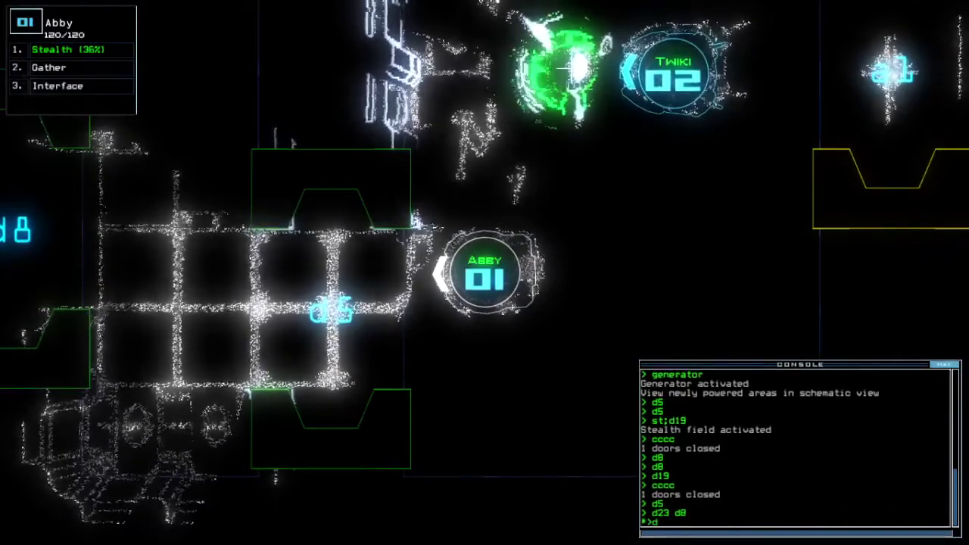
key(space)
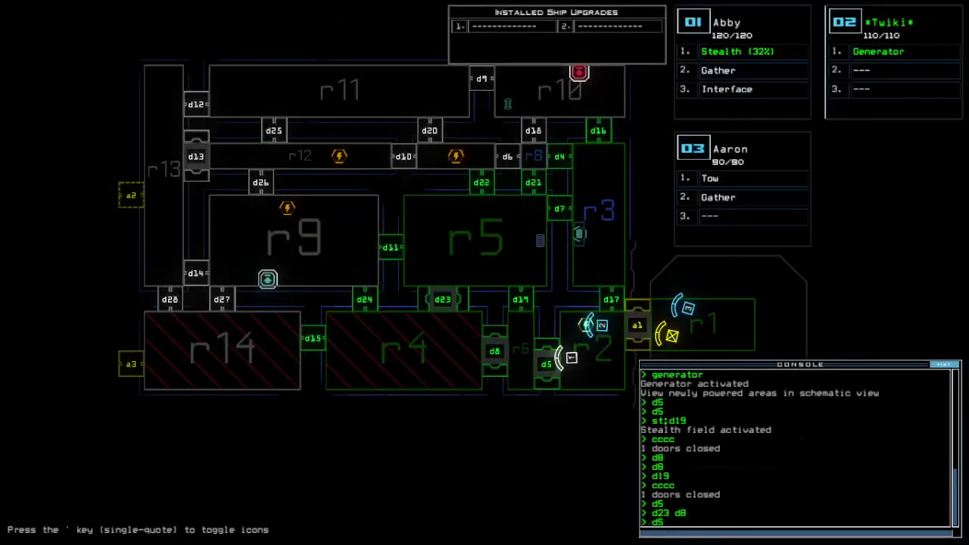
text(5)
key(Return)
key(space)
text(st)
key(Down)
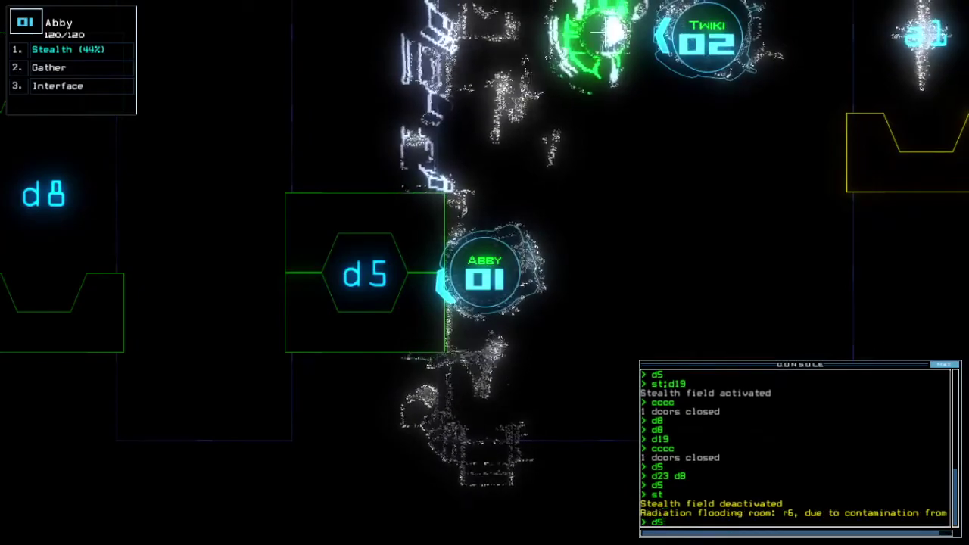
Open door d5 and close all open doors, twice, checking the ship schematic map.
key(Return)
text(cc)
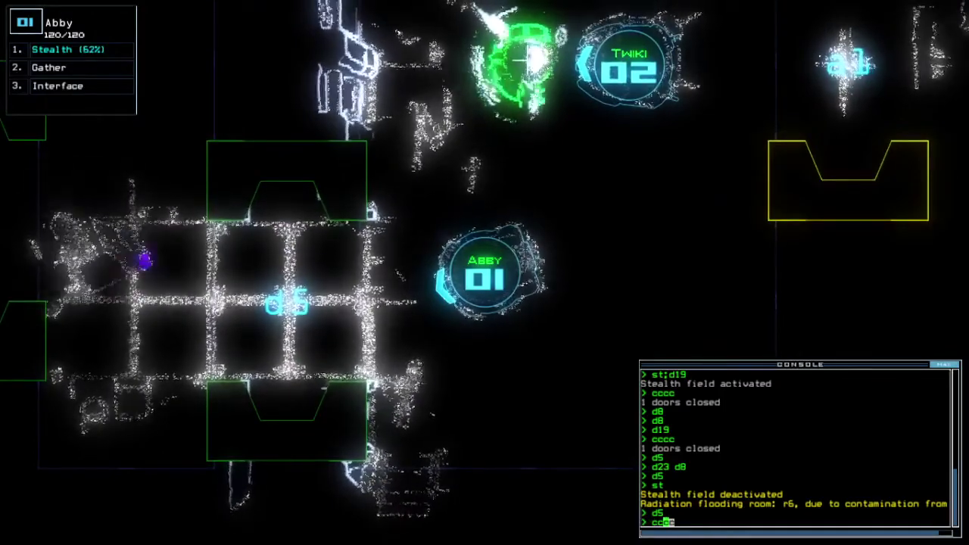
text(cc)
key(Return)
text(d5)
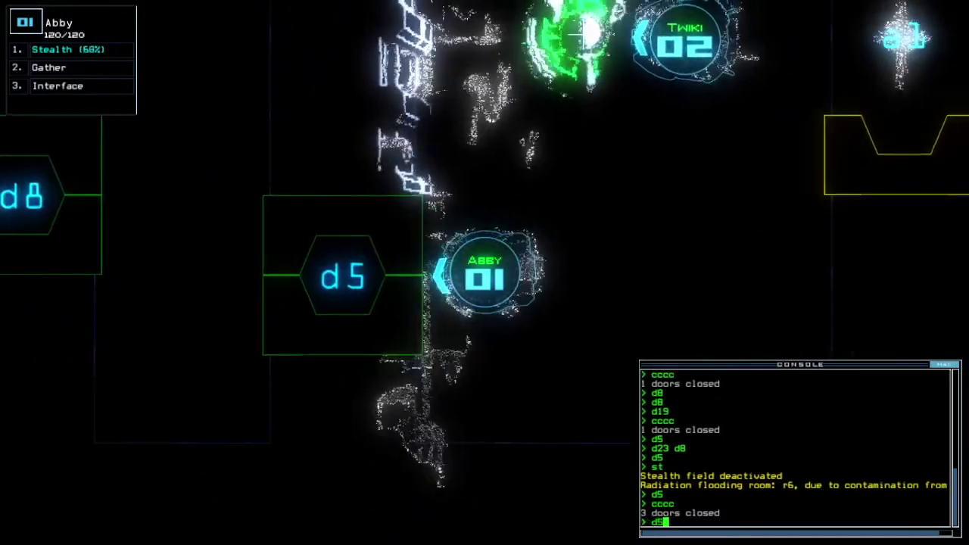
key(Return)
text(cccc)
key(Return)
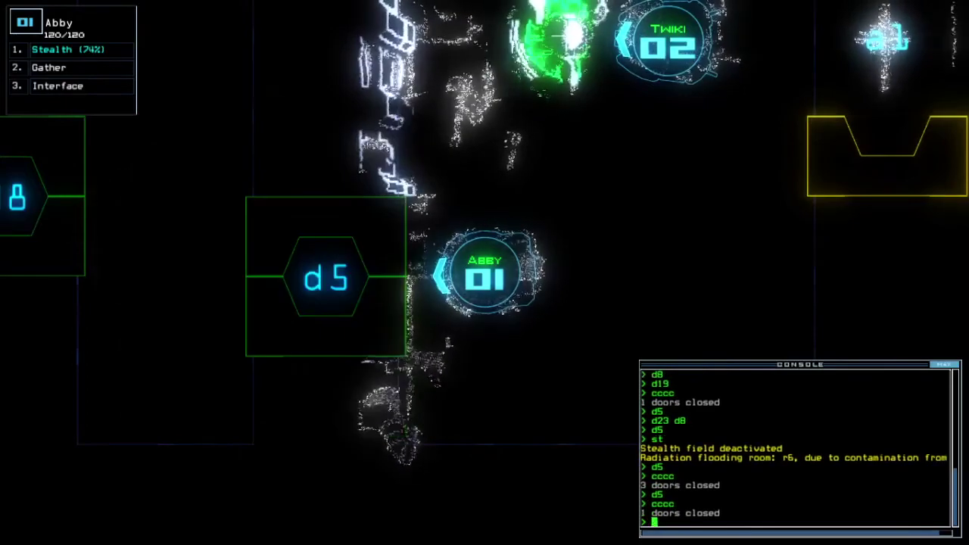
key(space)
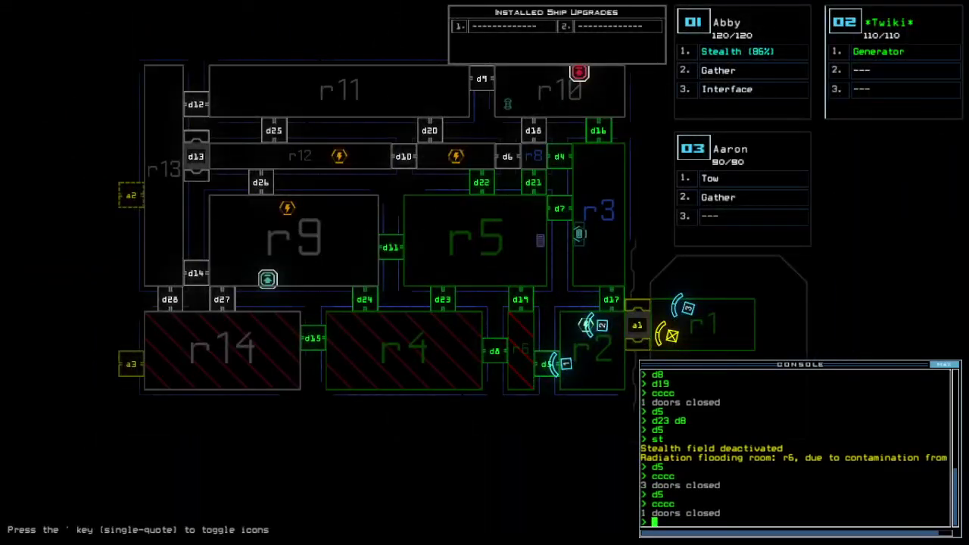
key(space)
text(te)
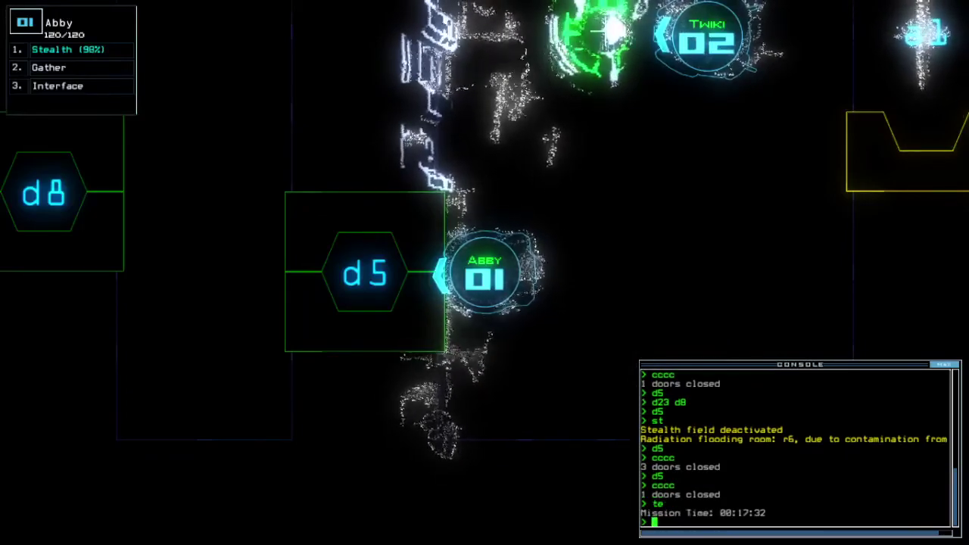
key(space)
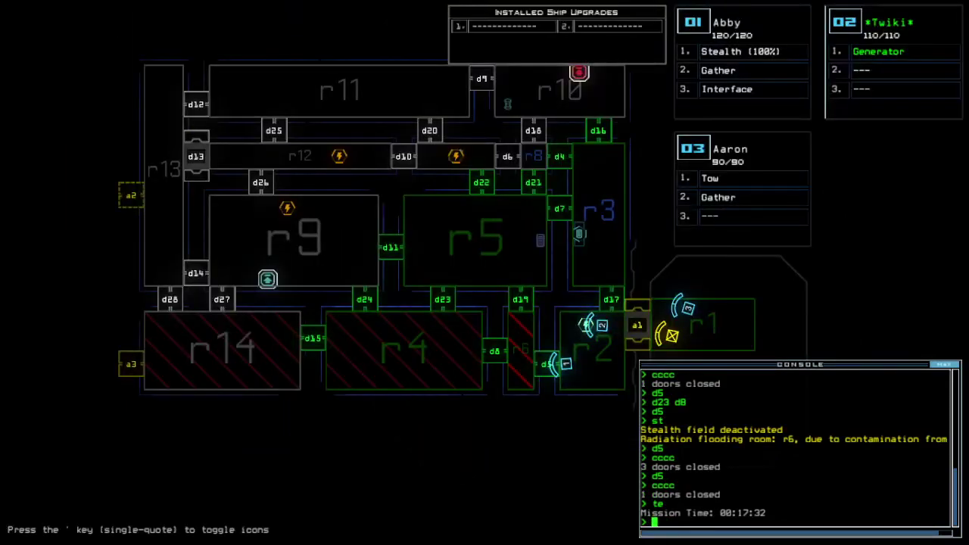
text(nd)
Send the drones back toward room r1 and check the mission time.
key(Return)
key(space)
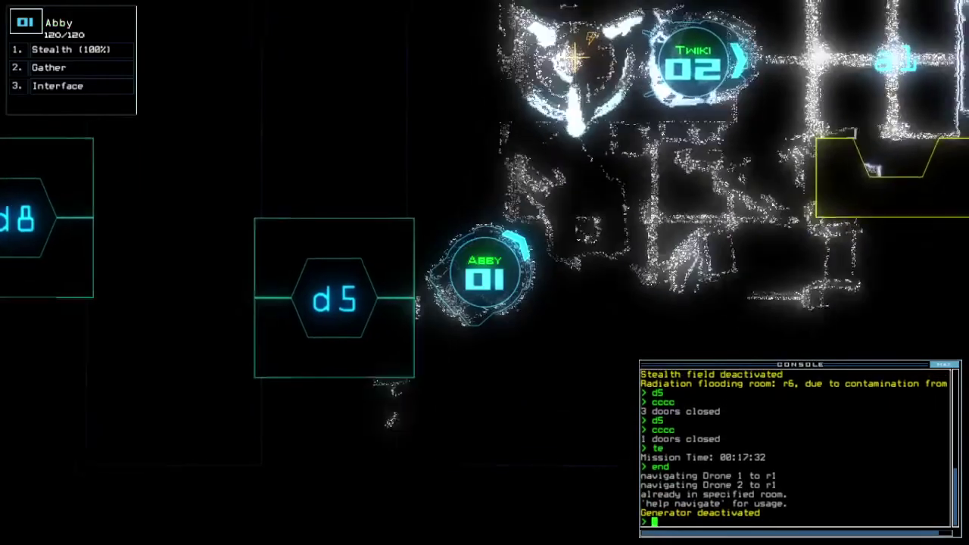
text(te)
key(Return)
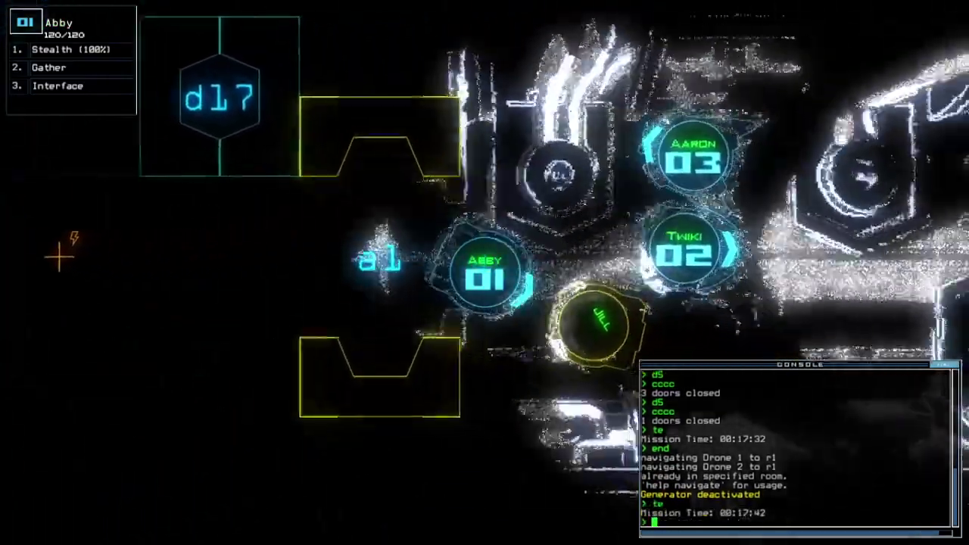
key(space)
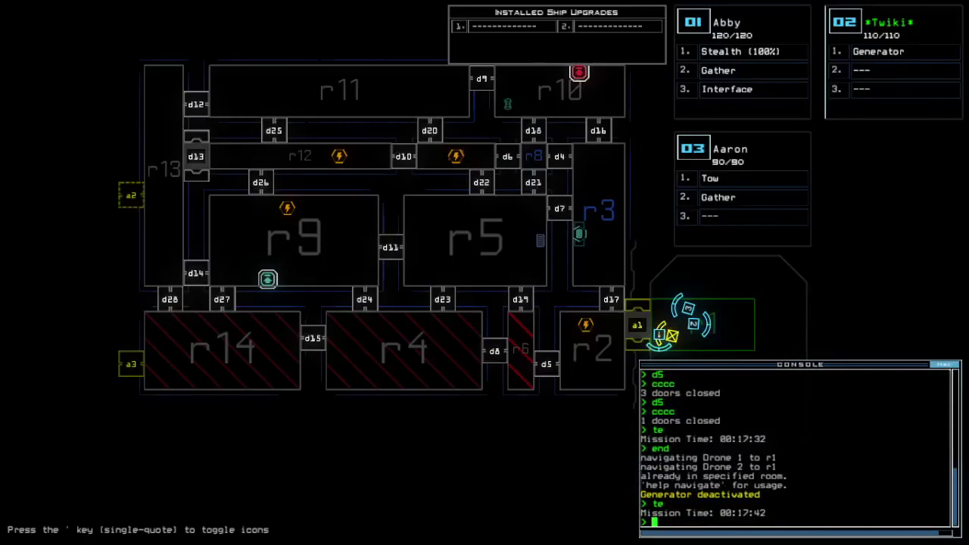
key(space)
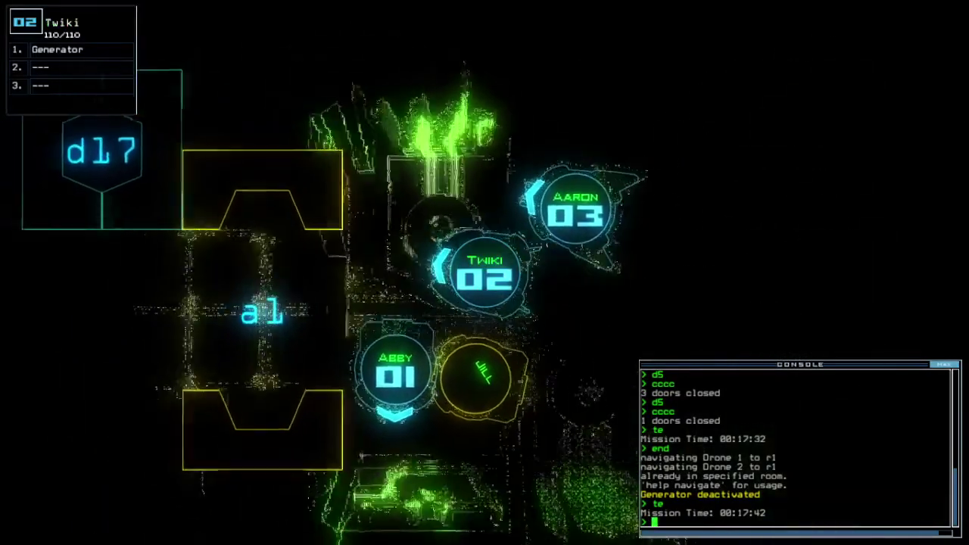
key(space)
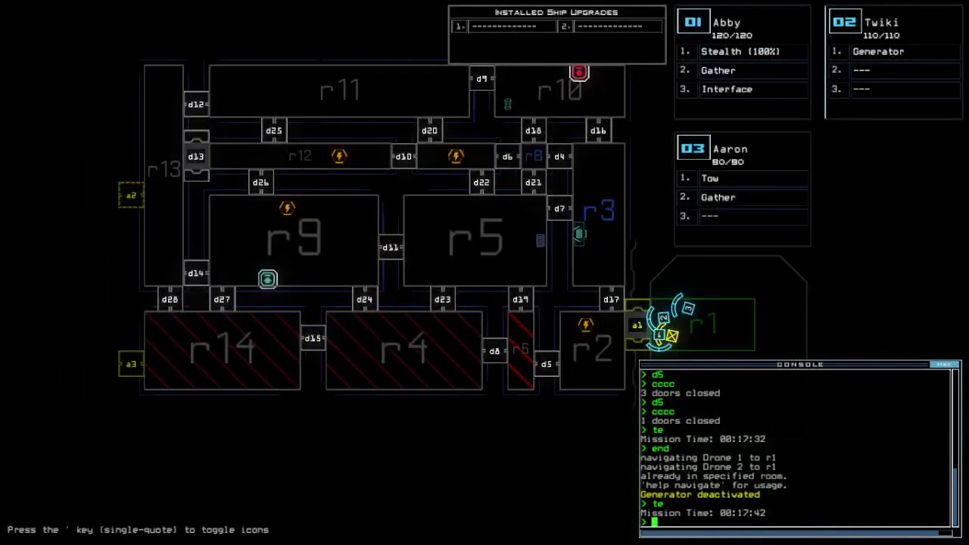
key(space)
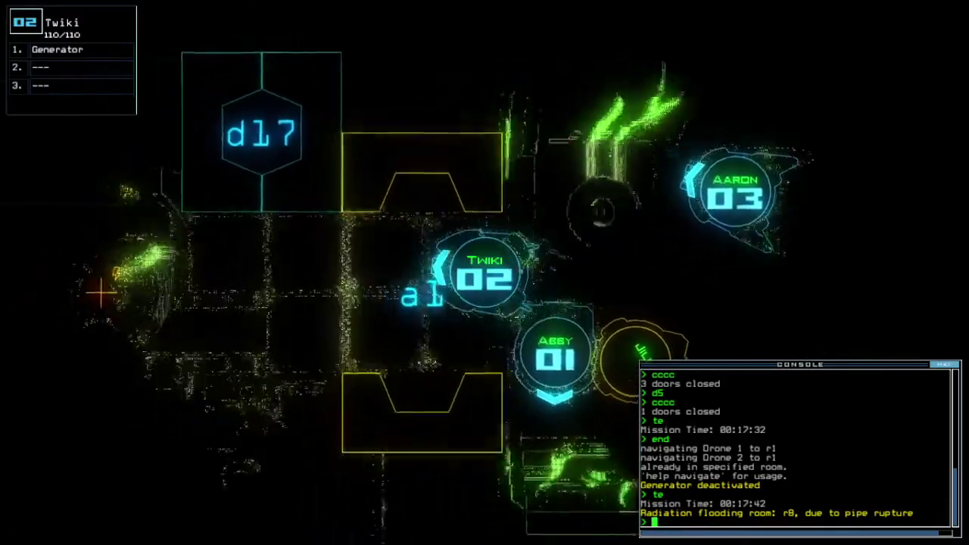
text(navigate 1)
Have Abby power r2's generator and gather scrap past d5; send Twiki to r1 and degauss.
key(Return)
text(generator)
key(Return)
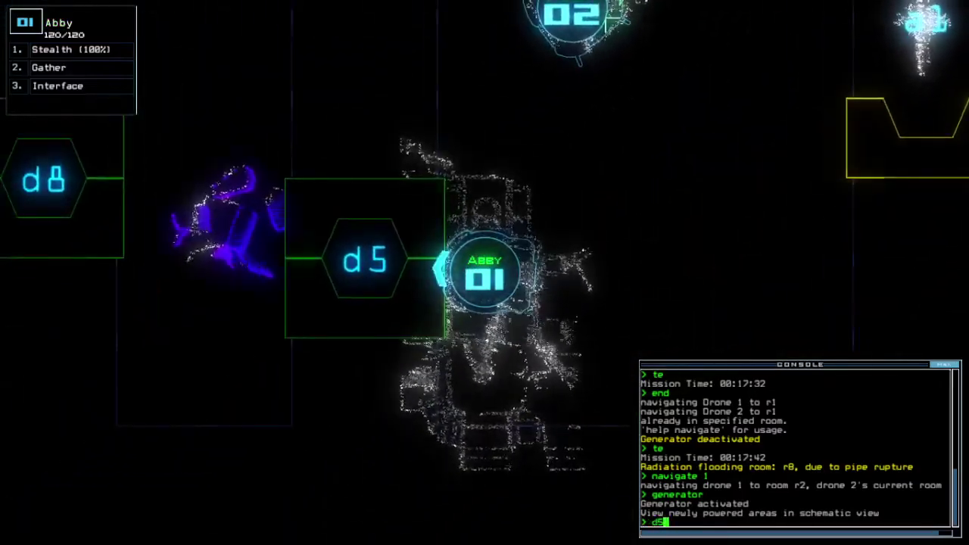
key(Return)
text(g)
key(Return)
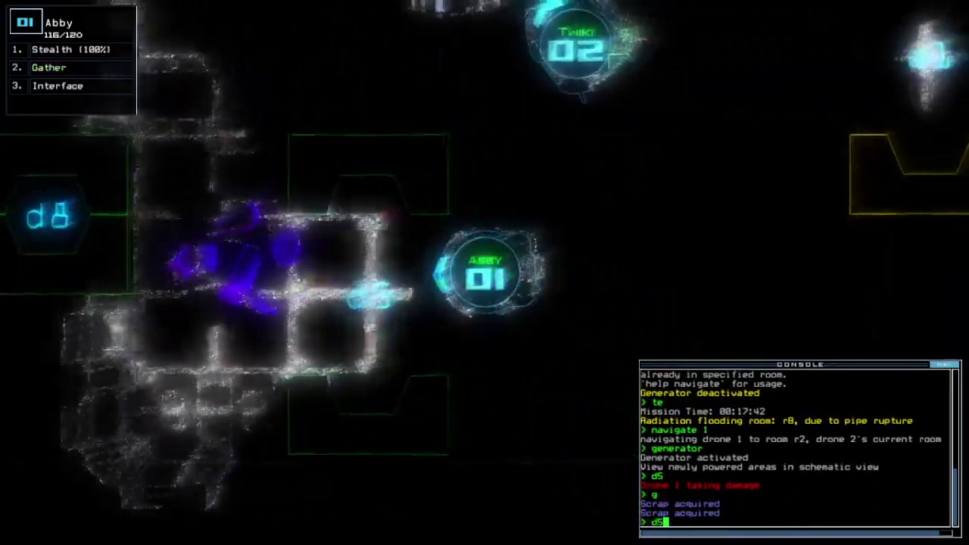
text(back 2)
key(Return)
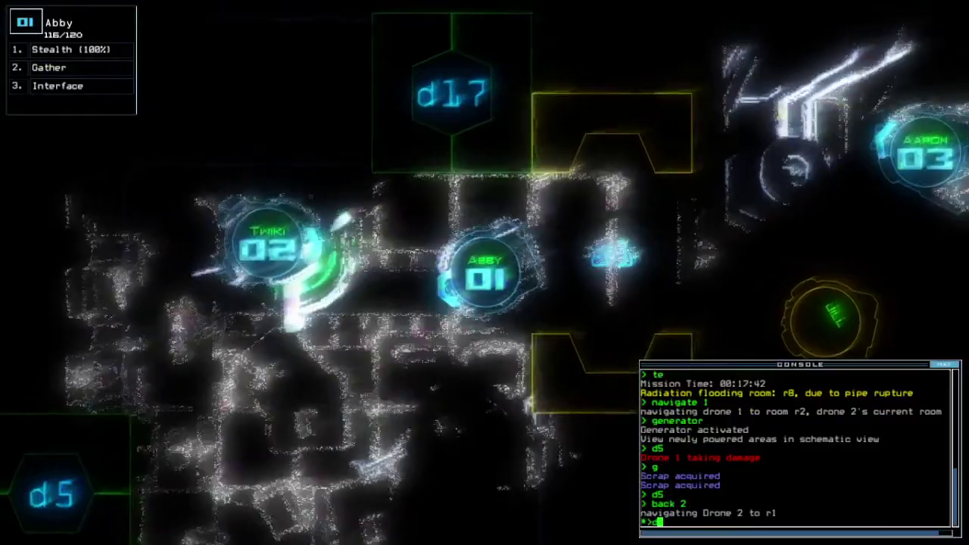
text(degauss)
key(Return)
key(Return)
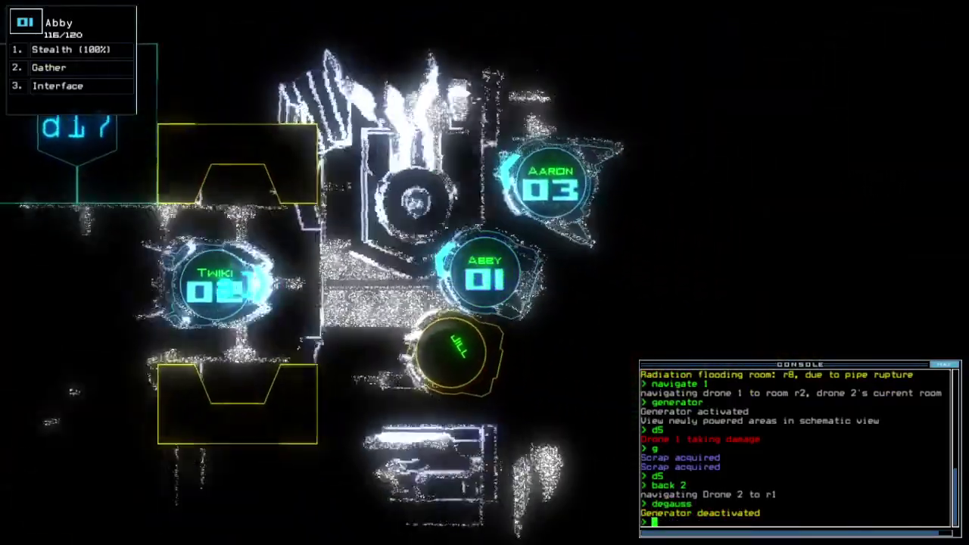
text(oot)
key(Return)
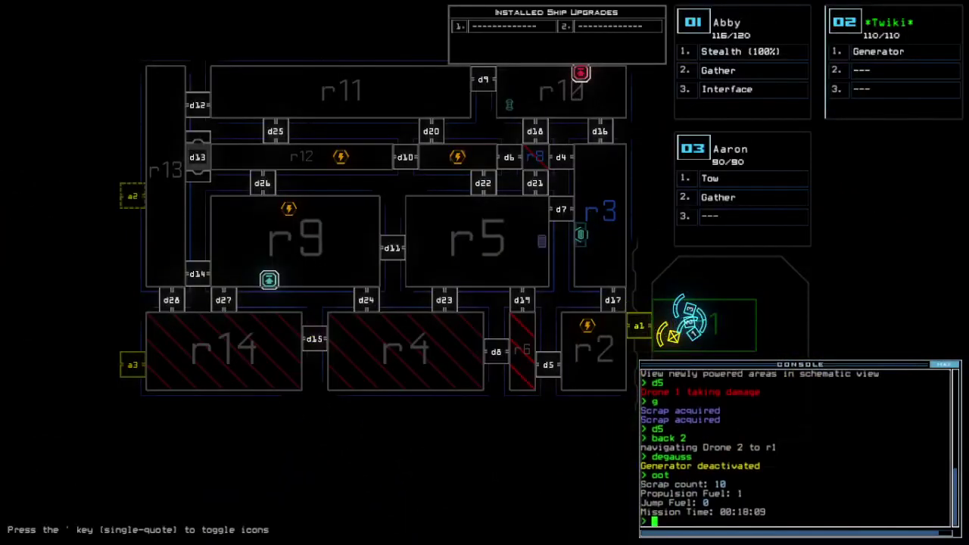
Dismiss the score summary (10 scrap, 1 propulsion fuel) to load the daily leaderboard.
key(o)
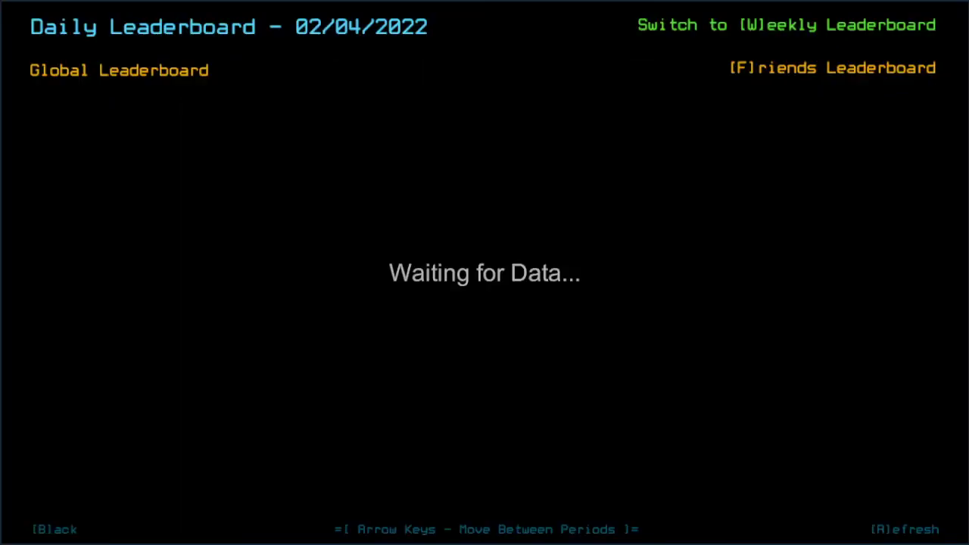